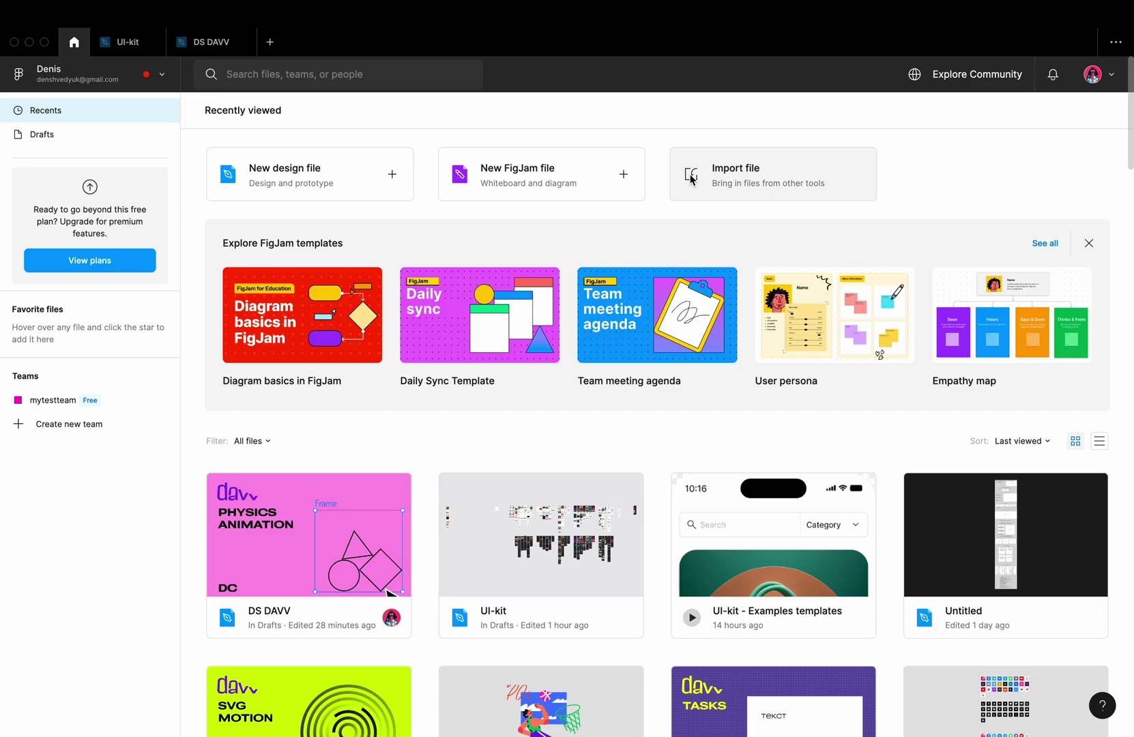
Step: Import ui-kit-4.fig from the ui kit folder and Alt-drag a copy of the template phone frame
{"action": "left_click", "coordinate": [691, 179]}
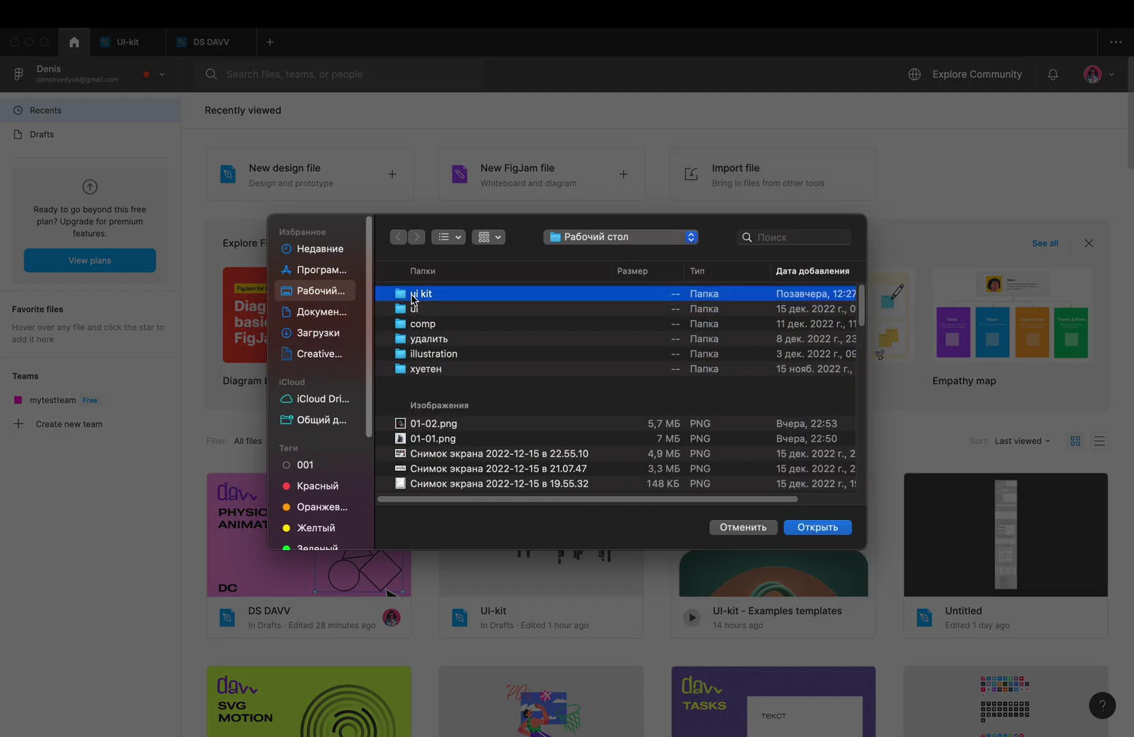
{"action": "double_click", "coordinate": [410, 299]}
{"action": "left_click", "coordinate": [422, 299]}
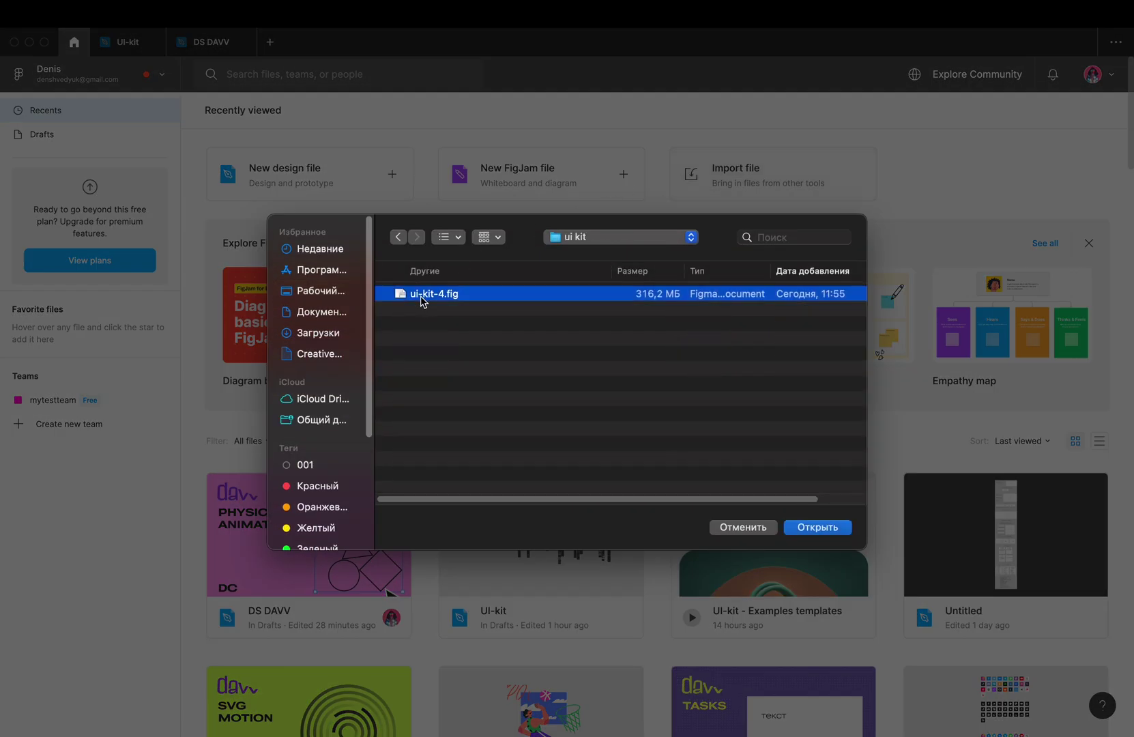
{"action": "left_click", "coordinate": [803, 525]}
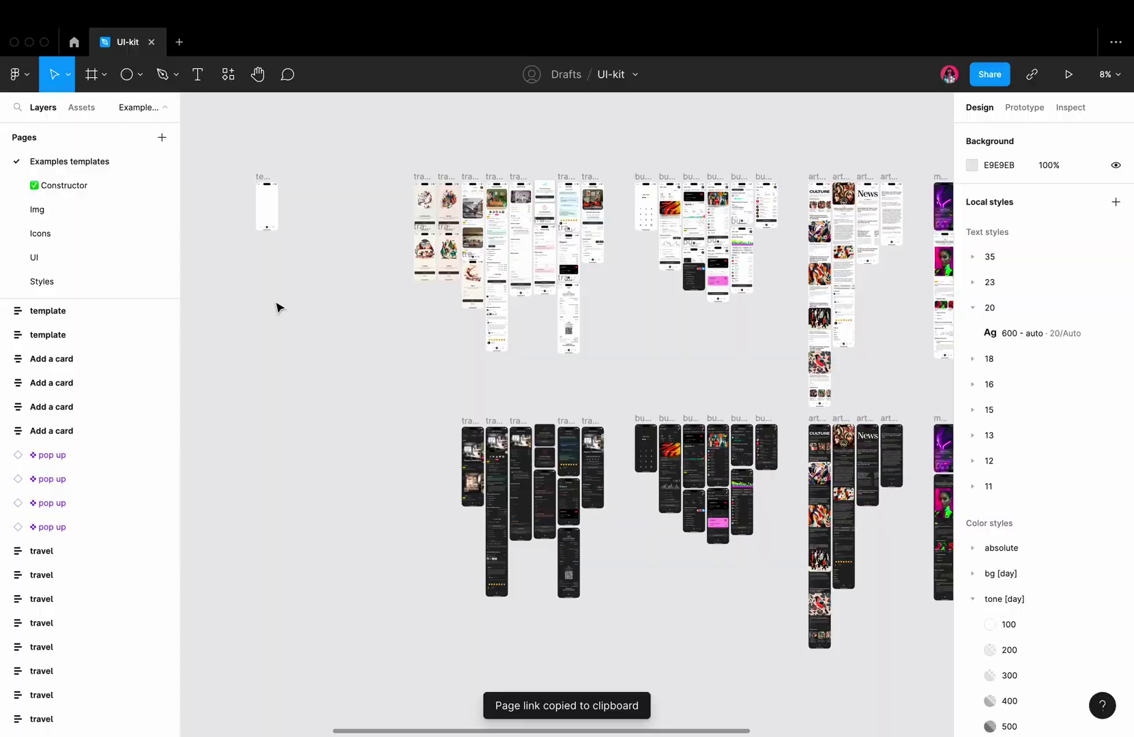
{"action": "scroll", "coordinate": [266, 187], "scroll_direction": "up", "scroll_amount": 10}
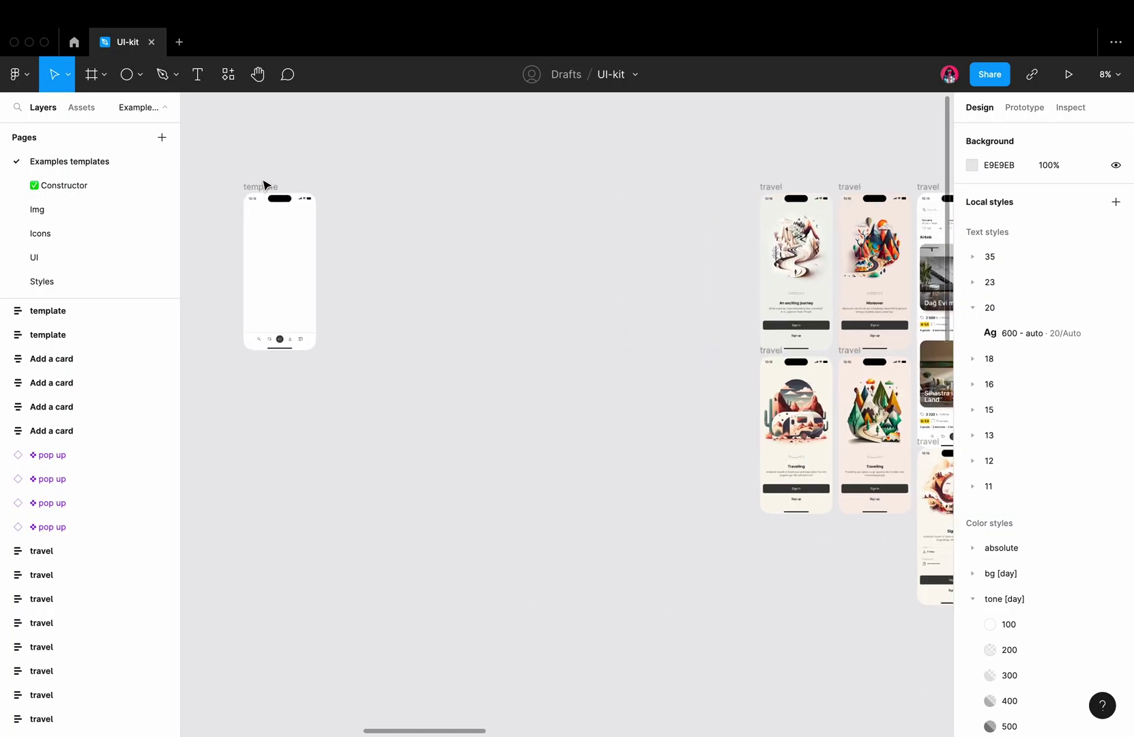
{"action": "left_click_drag", "start_coordinate": [284, 171], "coordinate": [554, 170]}
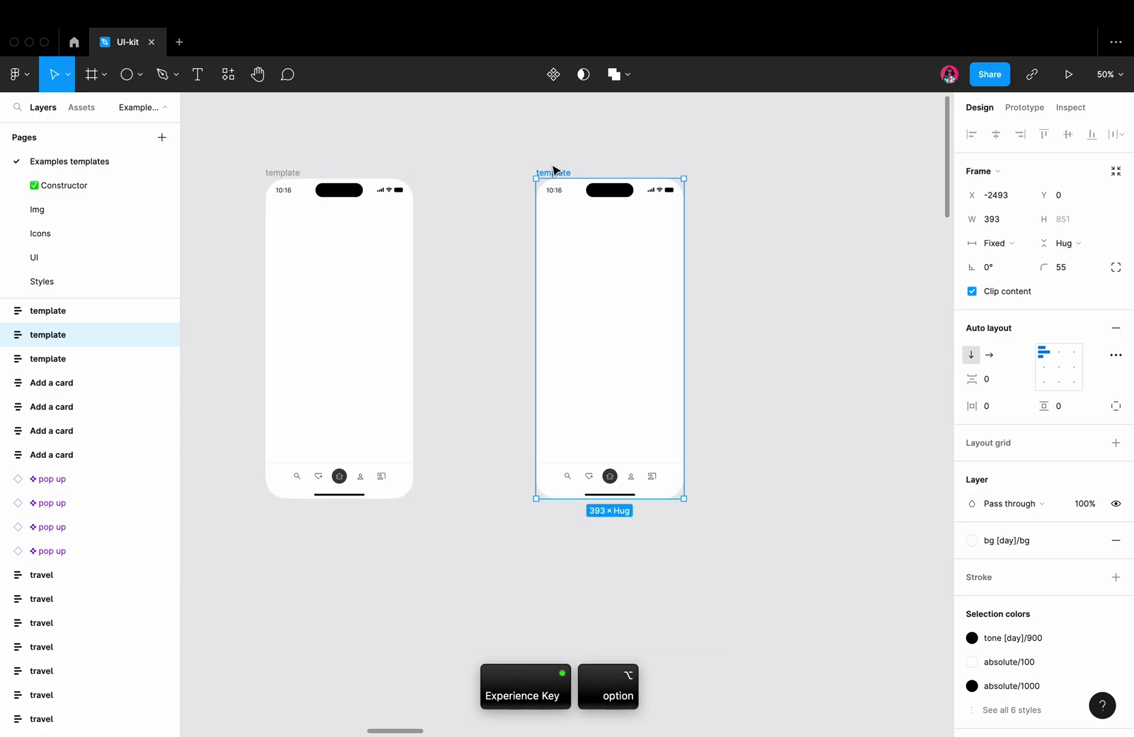
Step: Drop the Constructor enter-input component into the copied template, set to its search type
{"action": "left_click", "coordinate": [87, 110]}
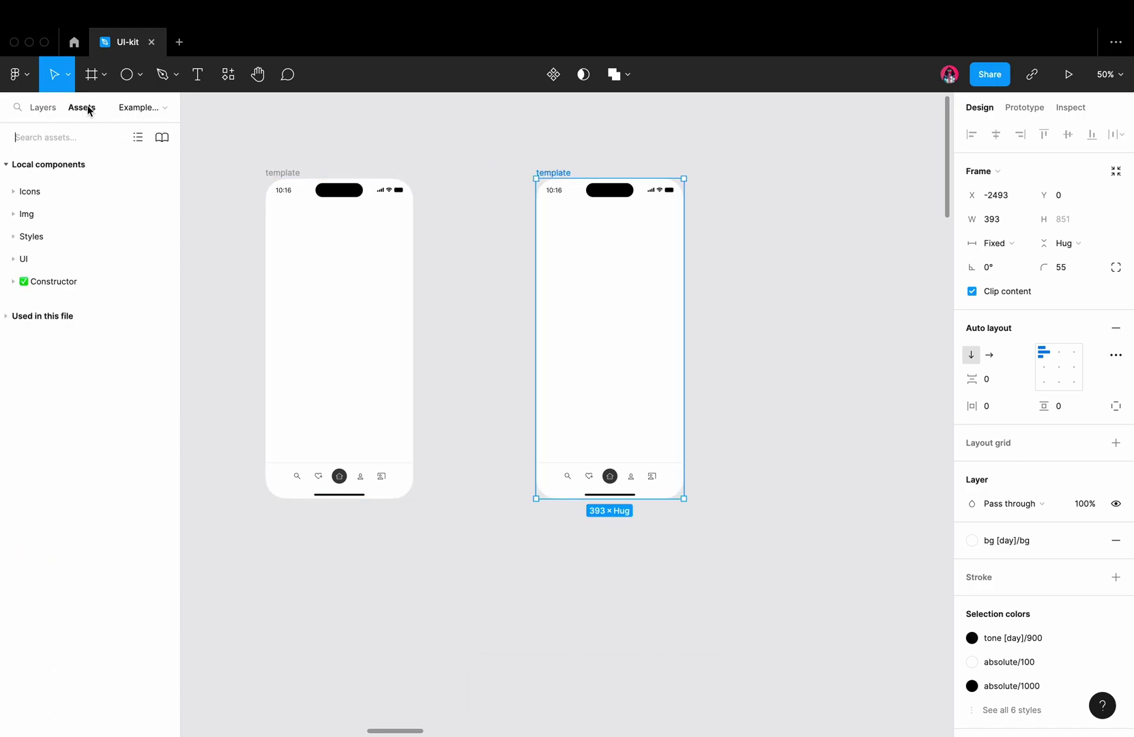
{"action": "left_click", "coordinate": [14, 282]}
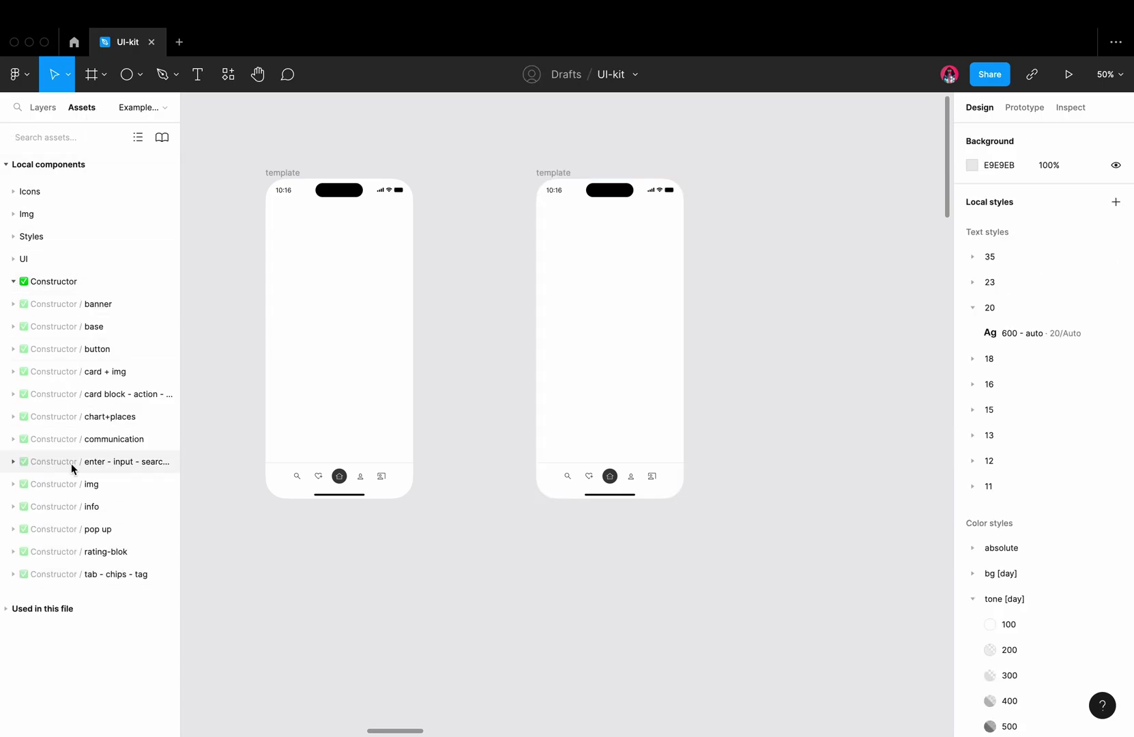
{"action": "left_click", "coordinate": [13, 461]}
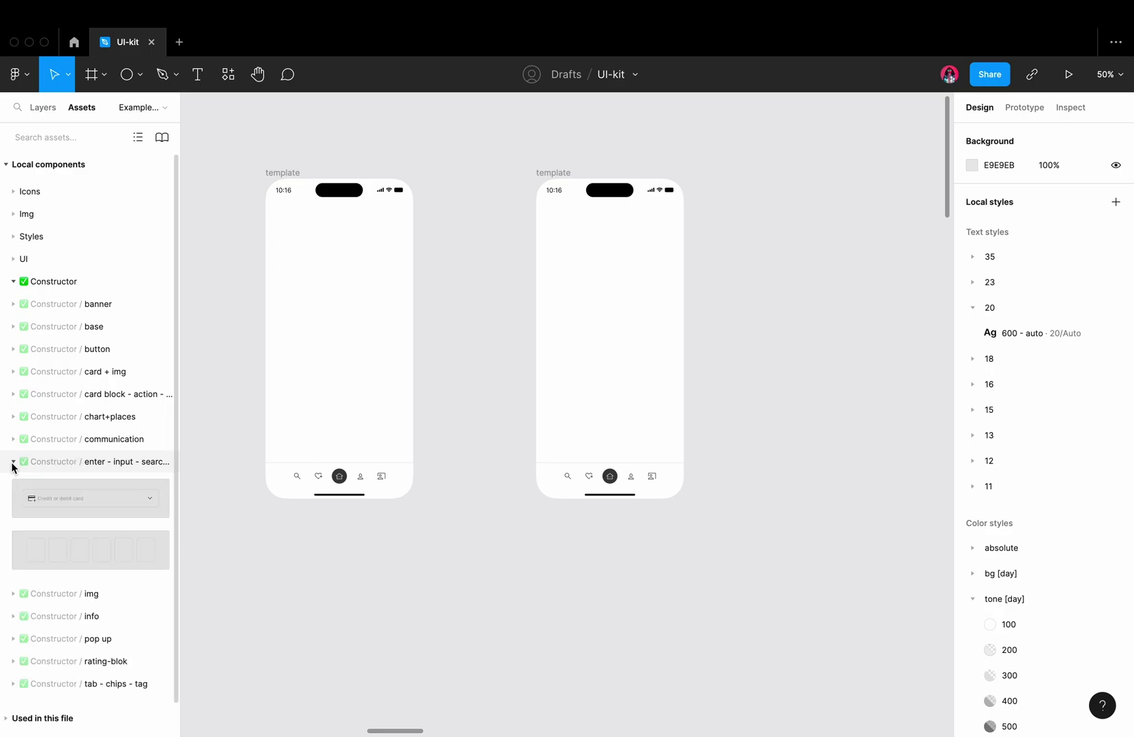
{"action": "left_click_drag", "start_coordinate": [43, 497], "coordinate": [594, 216]}
{"action": "left_click", "coordinate": [1037, 351]}
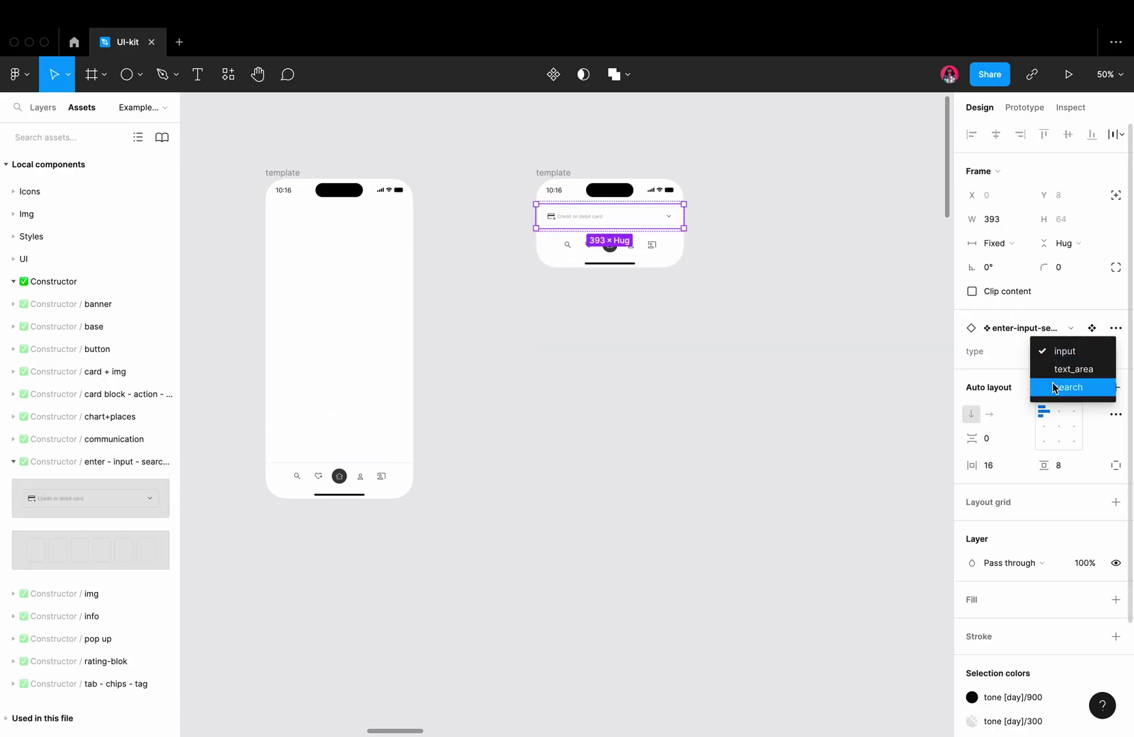
{"action": "left_click", "coordinate": [1052, 382]}
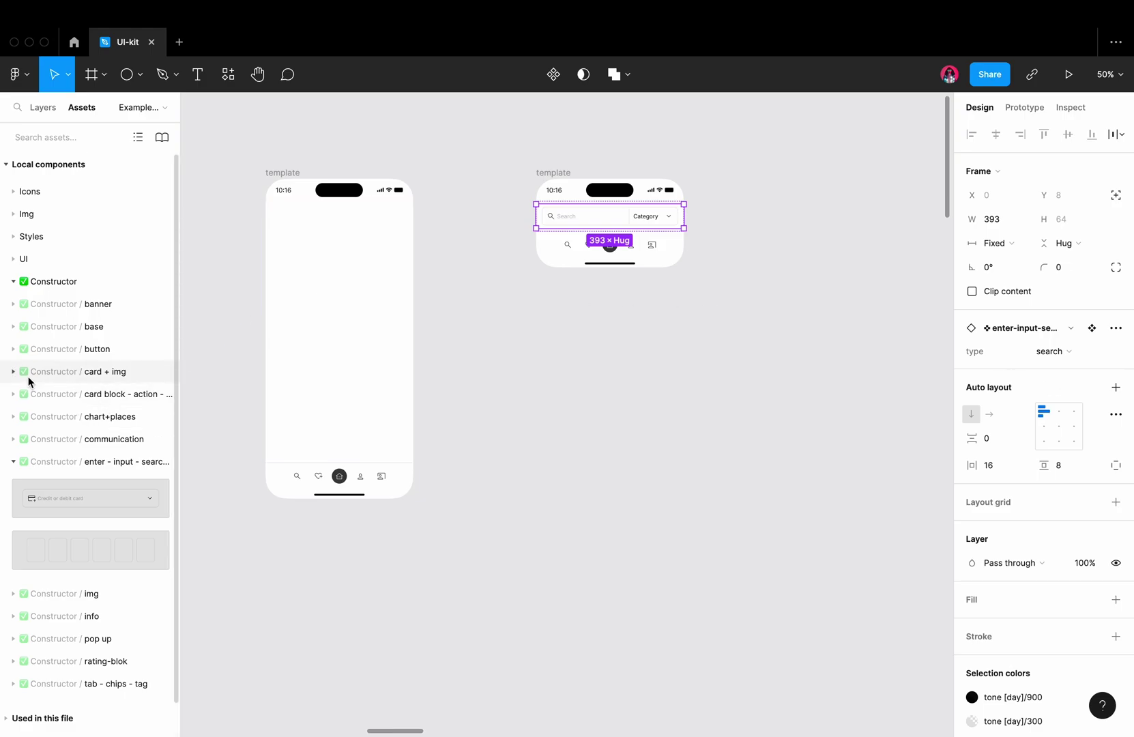
Step: Add the Constructor img card to the template, placed below the search field
{"action": "left_click", "coordinate": [17, 601]}
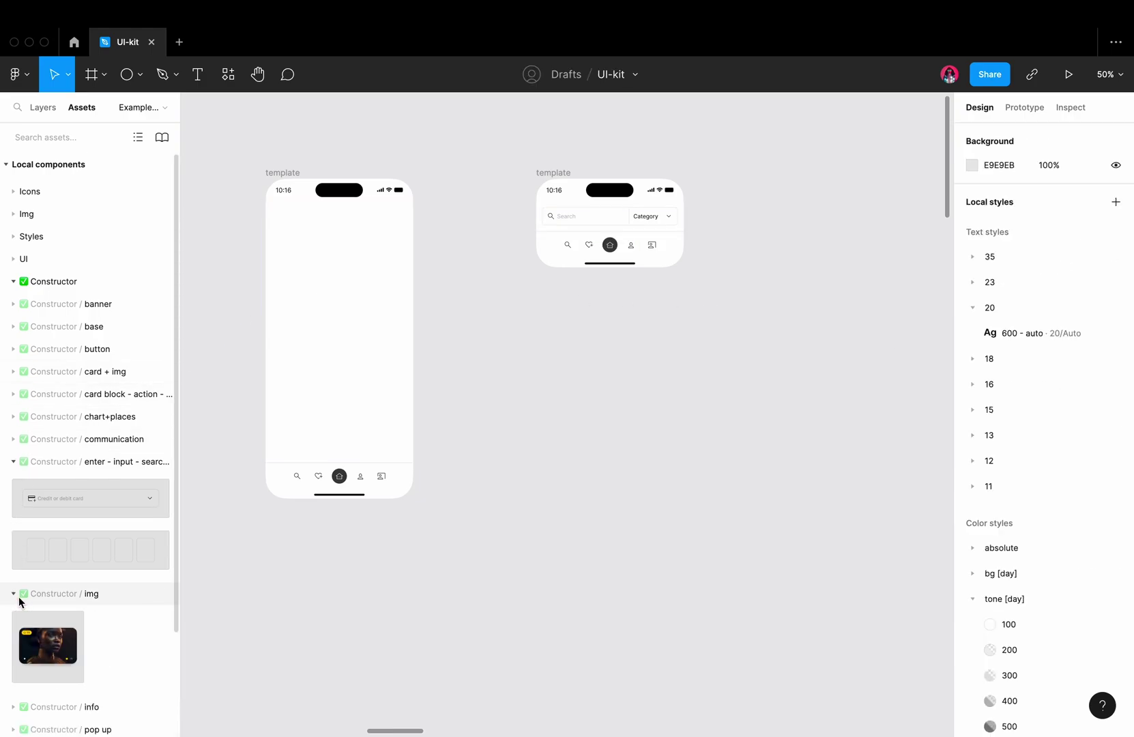
{"action": "left_click_drag", "start_coordinate": [48, 645], "coordinate": [630, 209]}
{"action": "key", "text": "Down"}
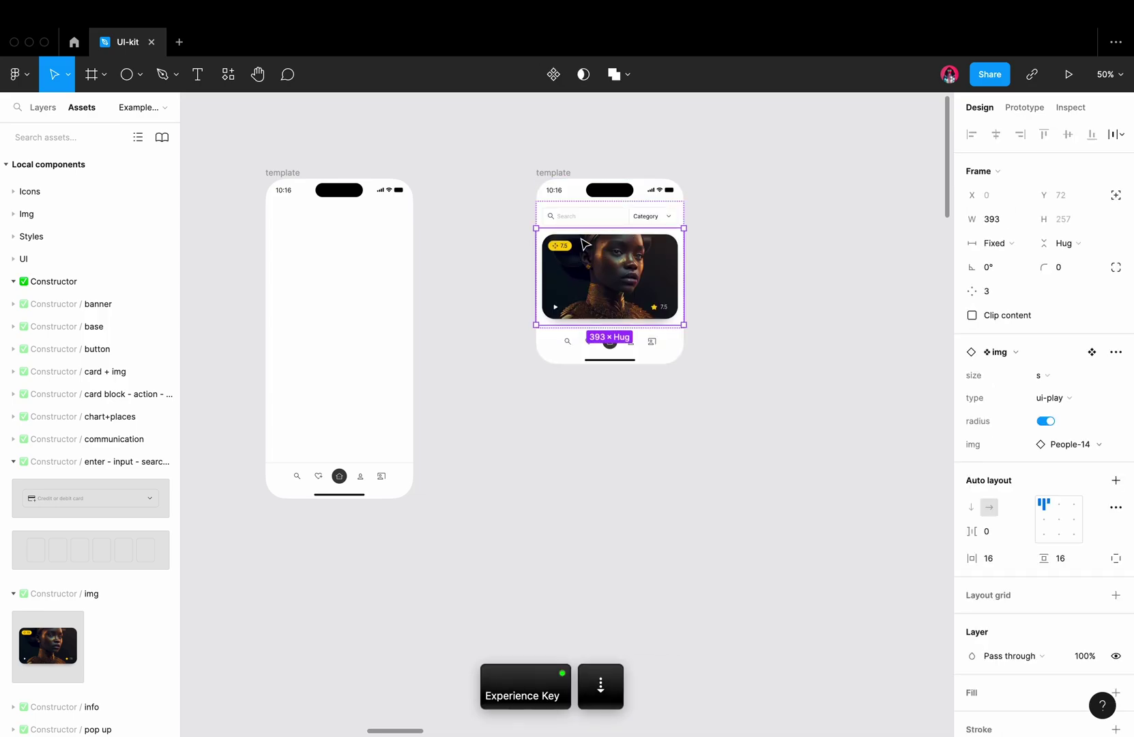
{"action": "scroll", "coordinate": [12, 415], "scroll_direction": "down", "scroll_amount": 3}
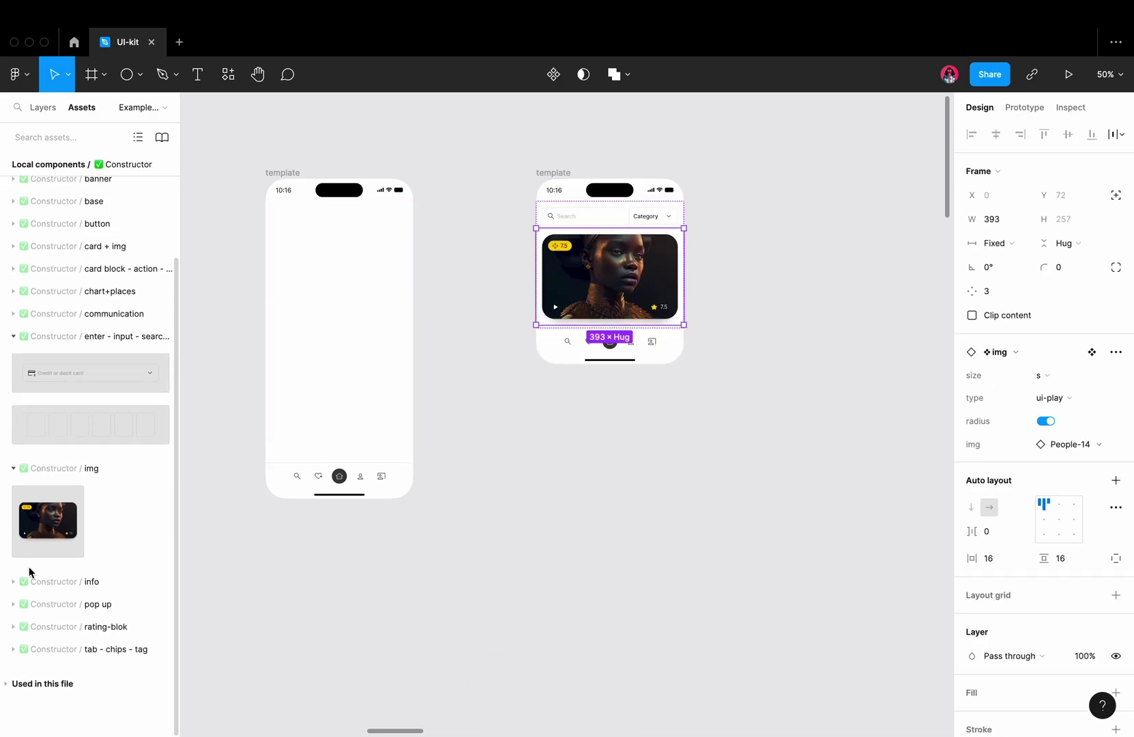
Step: Add the info-rating row and the info-price-blok row below it to the template
{"action": "key", "text": "Escape"}
{"action": "left_click", "coordinate": [12, 583]}
{"action": "scroll", "coordinate": [96, 624], "scroll_direction": "down", "scroll_amount": 5}
{"action": "scroll", "coordinate": [98, 625], "scroll_direction": "down", "scroll_amount": 5}
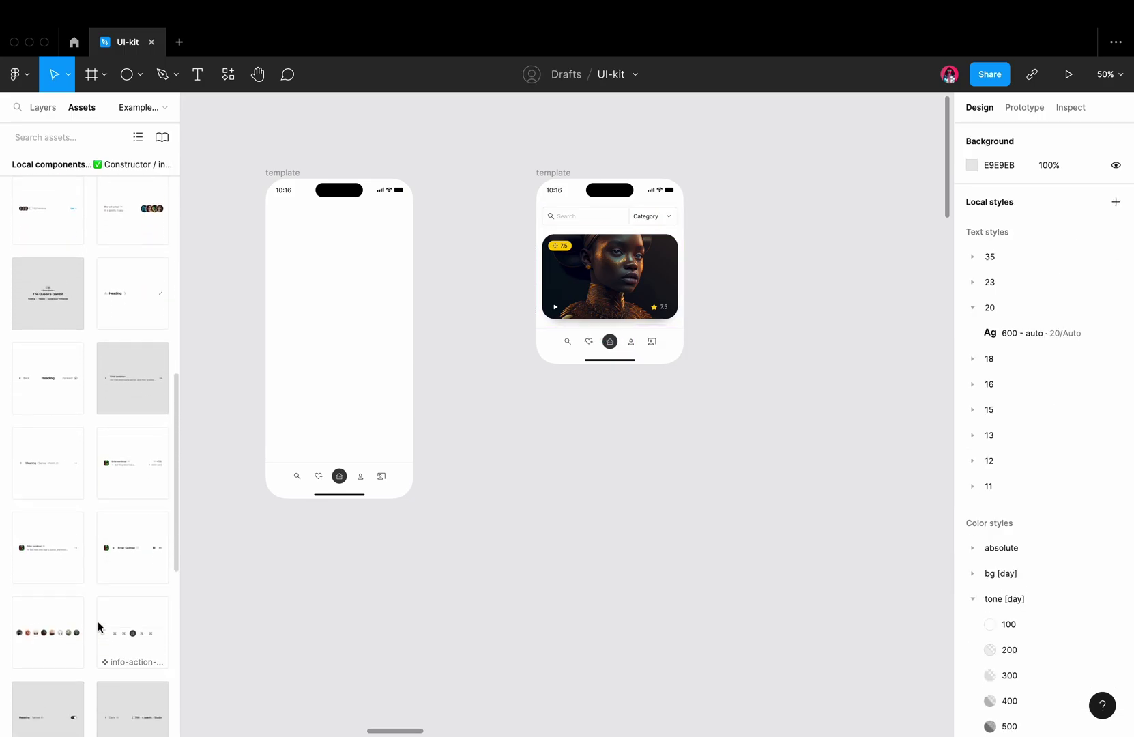
{"action": "scroll", "coordinate": [98, 625], "scroll_direction": "down", "scroll_amount": 5}
{"action": "mouse_move", "coordinate": [115, 641]}
{"action": "left_mouse_down"}
{"action": "mouse_move", "coordinate": [567, 330]}
{"action": "mouse_move", "coordinate": [591, 328]}
{"action": "left_mouse_up"}
{"action": "left_click_drag", "start_coordinate": [48, 644], "coordinate": [634, 335]}
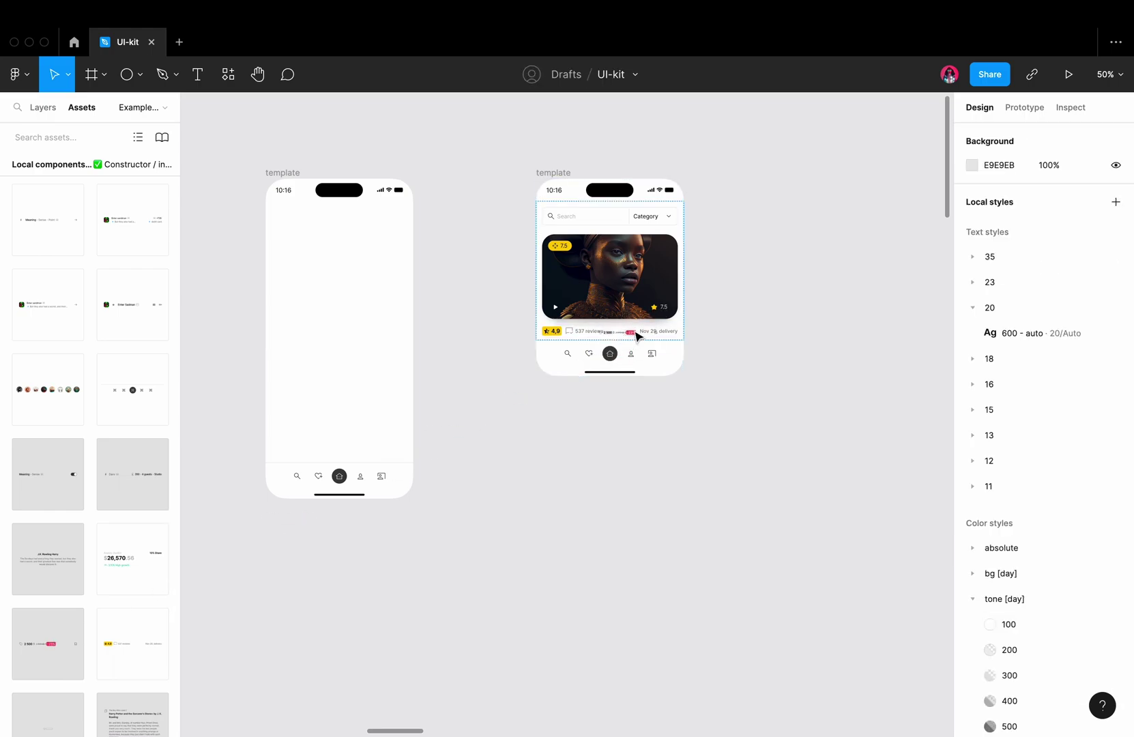
{"action": "key", "text": "Down"}
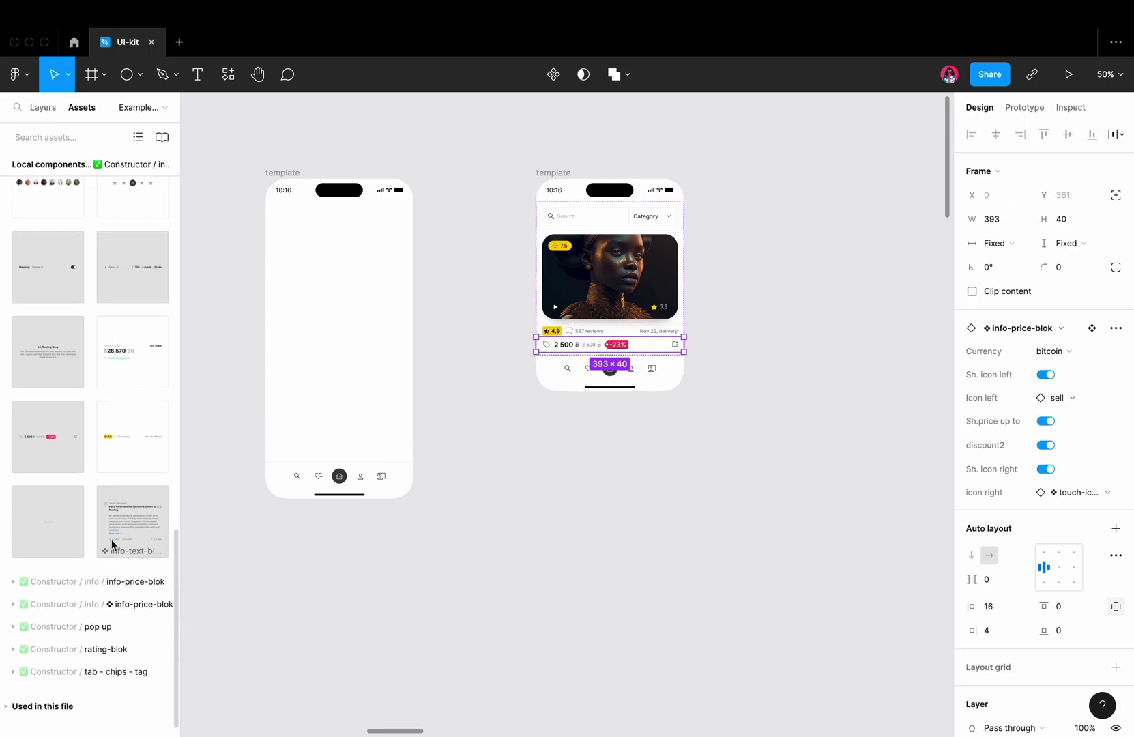
{"action": "key", "text": "Escape"}
{"action": "left_click_drag", "start_coordinate": [610, 354], "coordinate": [611, 354]}
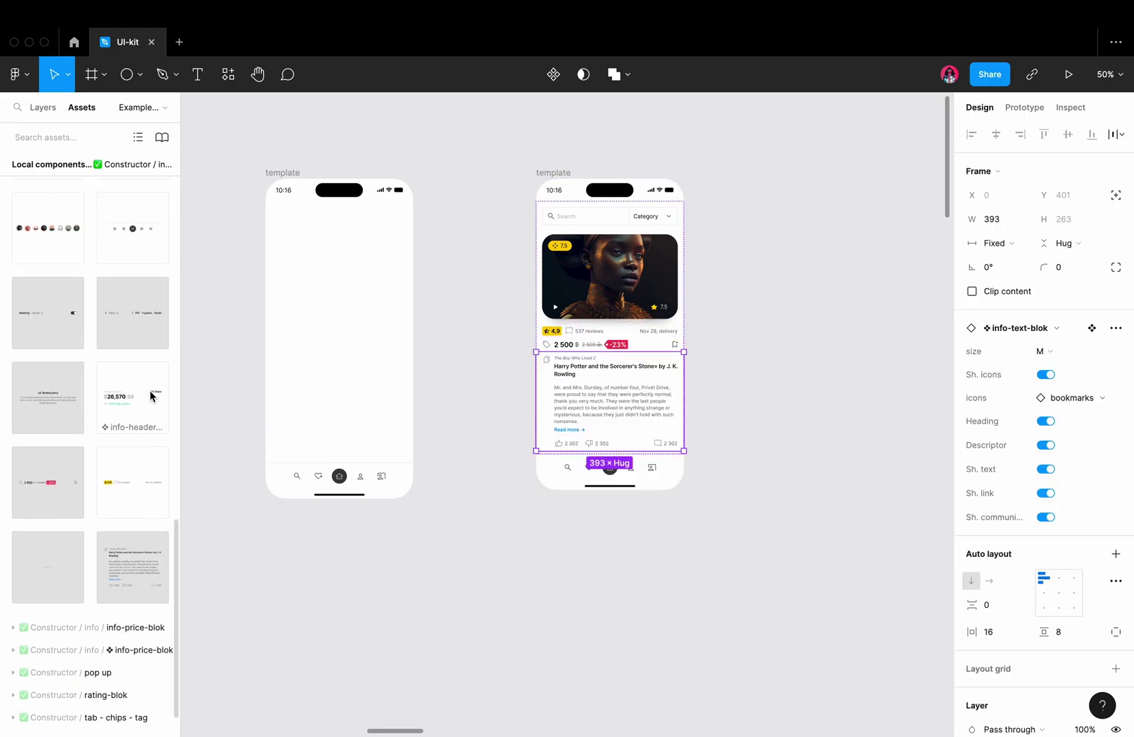
{"action": "scroll", "coordinate": [150, 390], "scroll_direction": "up", "scroll_amount": 10}
{"action": "scroll", "coordinate": [150, 391], "scroll_direction": "up", "scroll_amount": 2}
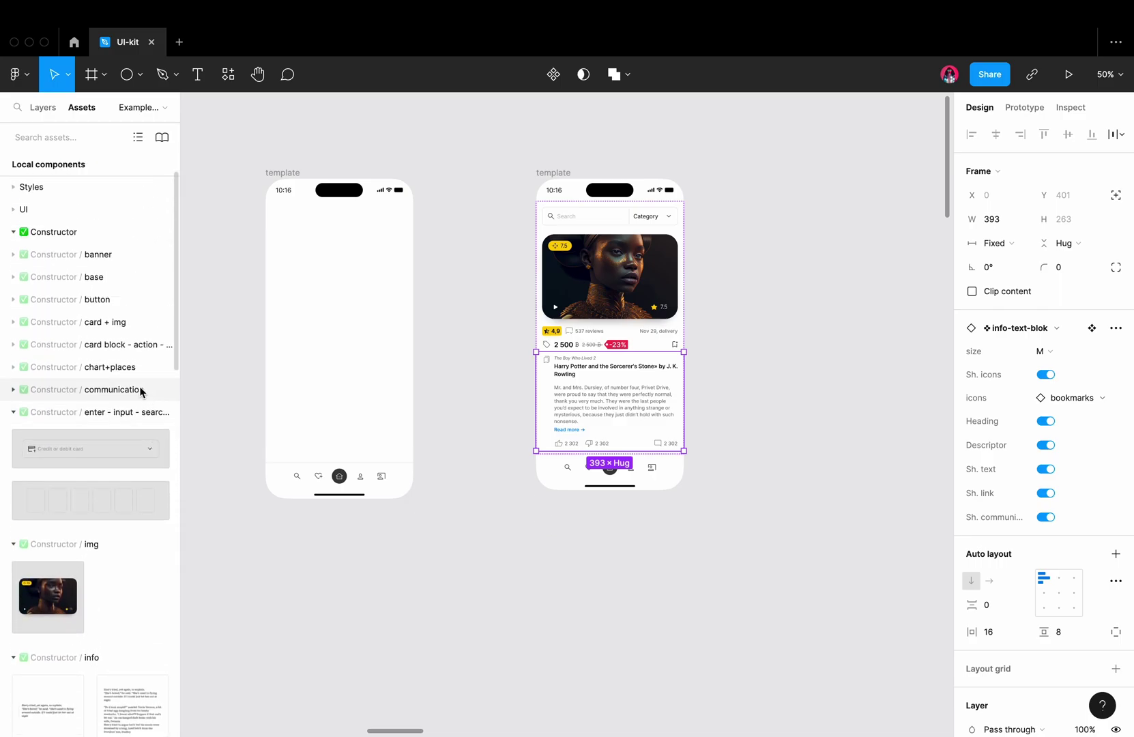
Step: Add the card + img bag product grid to the template
{"action": "left_click", "coordinate": [14, 322]}
{"action": "key", "text": "Escape"}
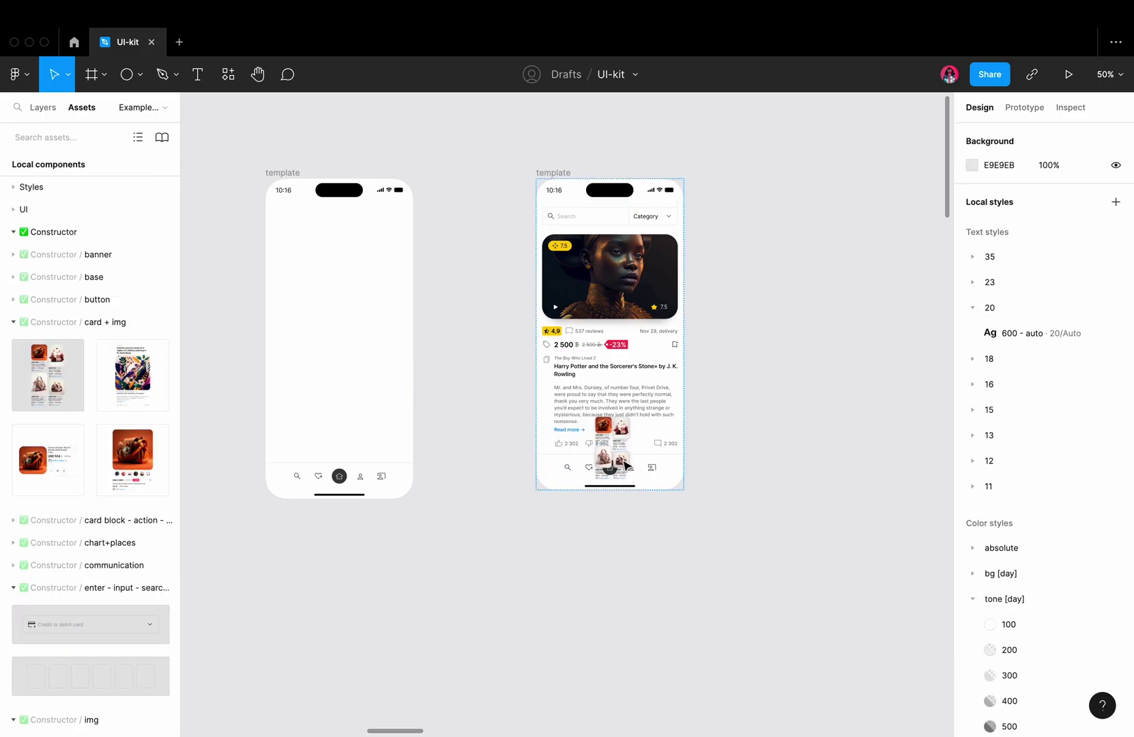
{"action": "left_click_drag", "start_coordinate": [77, 390], "coordinate": [624, 450]}
{"action": "scroll", "coordinate": [710, 470], "scroll_direction": "down", "scroll_amount": 2}
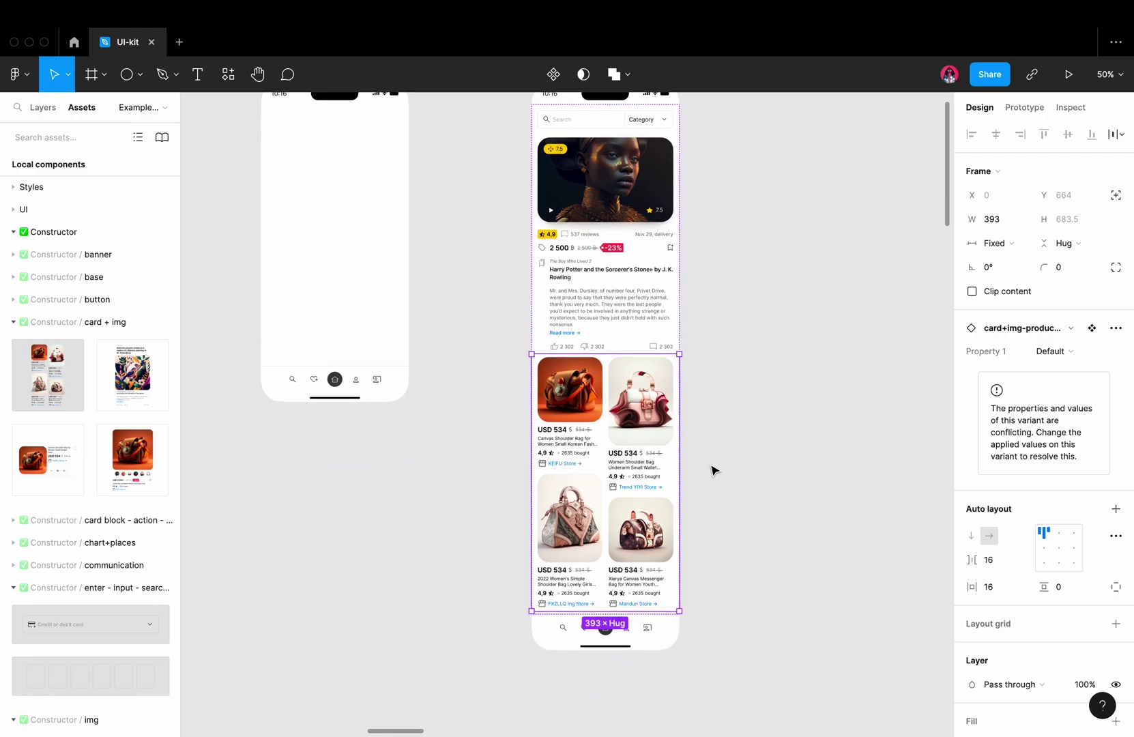
Step: Select the description, price, rating and image card layers and paste a copy below the grid
{"action": "left_click", "coordinate": [591, 326]}
{"action": "left_click", "coordinate": [584, 264], "text": "shift"}
{"action": "left_click", "coordinate": [584, 251], "text": "shift"}
{"action": "left_click", "coordinate": [585, 227], "text": "shift"}
{"action": "key", "text": "super+v"}
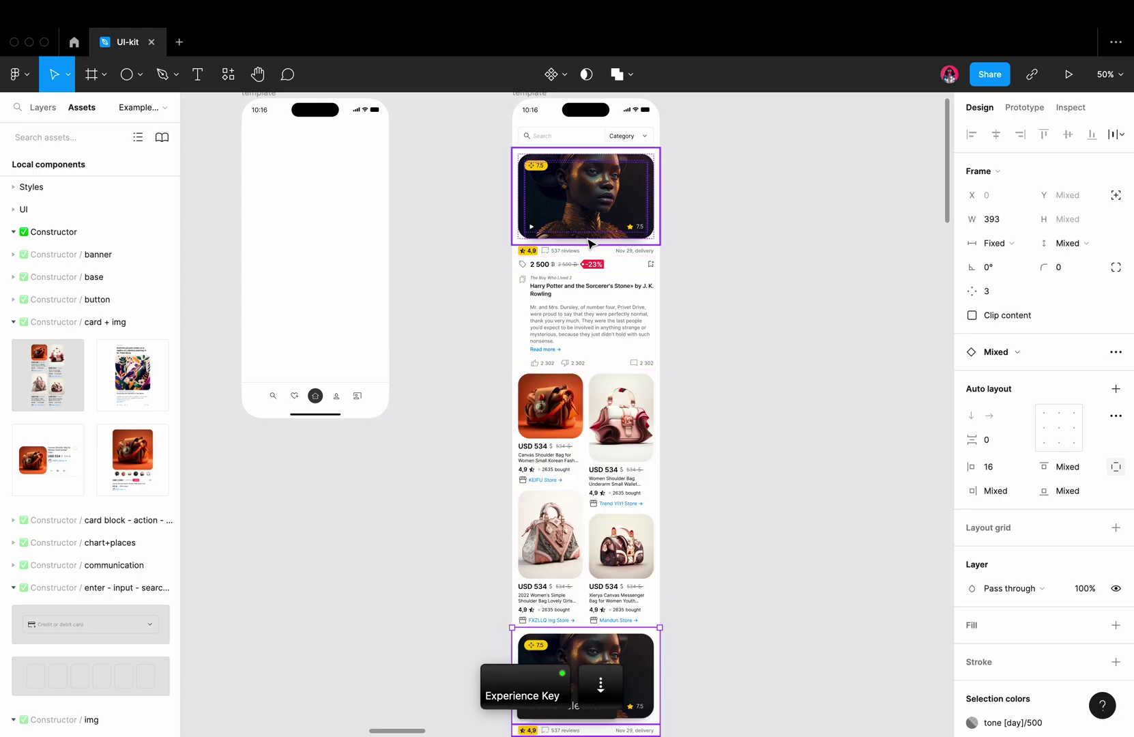
{"action": "scroll", "coordinate": [594, 266], "scroll_direction": "down", "scroll_amount": 5}
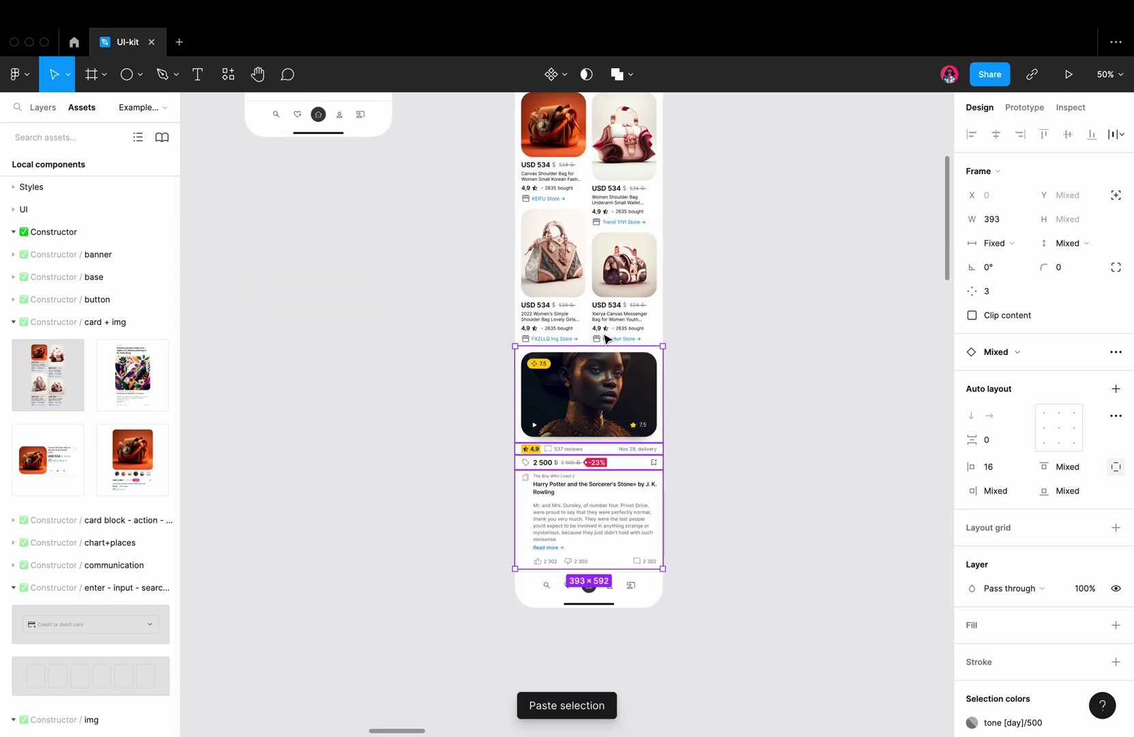
Step: Add a card block carousel at the bottom of the template
{"action": "left_click", "coordinate": [14, 519]}
{"action": "scroll", "coordinate": [89, 443], "scroll_direction": "down", "scroll_amount": 2}
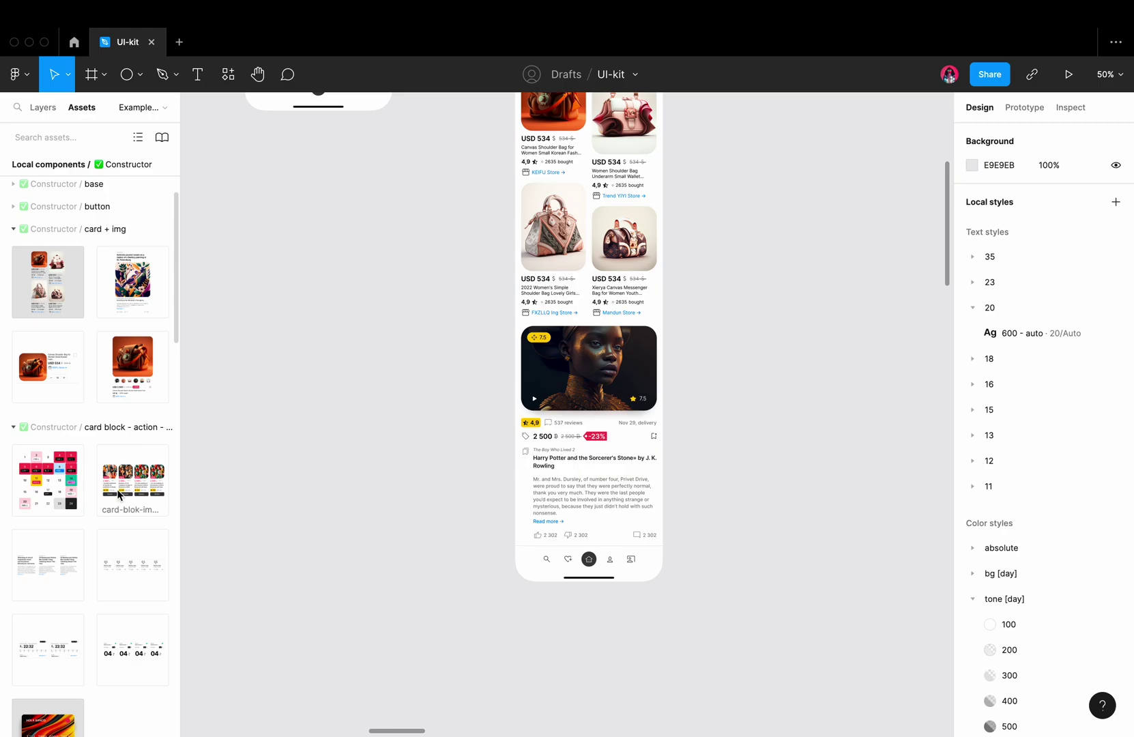
{"action": "mouse_move", "coordinate": [132, 478]}
{"action": "left_mouse_down"}
{"action": "mouse_move", "coordinate": [601, 564]}
{"action": "mouse_move", "coordinate": [590, 541]}
{"action": "left_mouse_up"}
{"action": "left_click", "coordinate": [712, 503]}
{"action": "scroll", "coordinate": [711, 503], "scroll_direction": "down", "scroll_amount": 2}
{"action": "scroll", "coordinate": [711, 503], "scroll_direction": "up", "scroll_amount": 3}
{"action": "scroll", "coordinate": [711, 503], "scroll_direction": "down", "scroll_amount": 2}
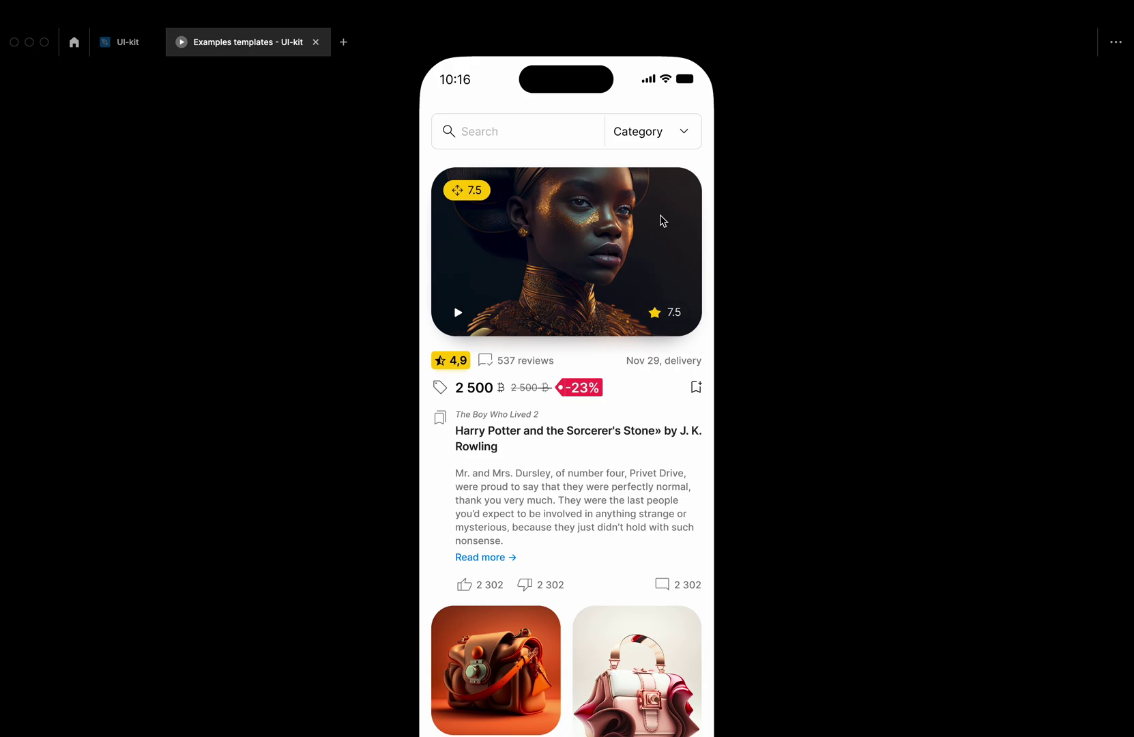
{"action": "scroll", "coordinate": [654, 399], "scroll_direction": "down", "scroll_amount": 5}
{"action": "scroll", "coordinate": [653, 398], "scroll_direction": "down", "scroll_amount": 5}
{"action": "scroll", "coordinate": [653, 398], "scroll_direction": "down", "scroll_amount": 1}
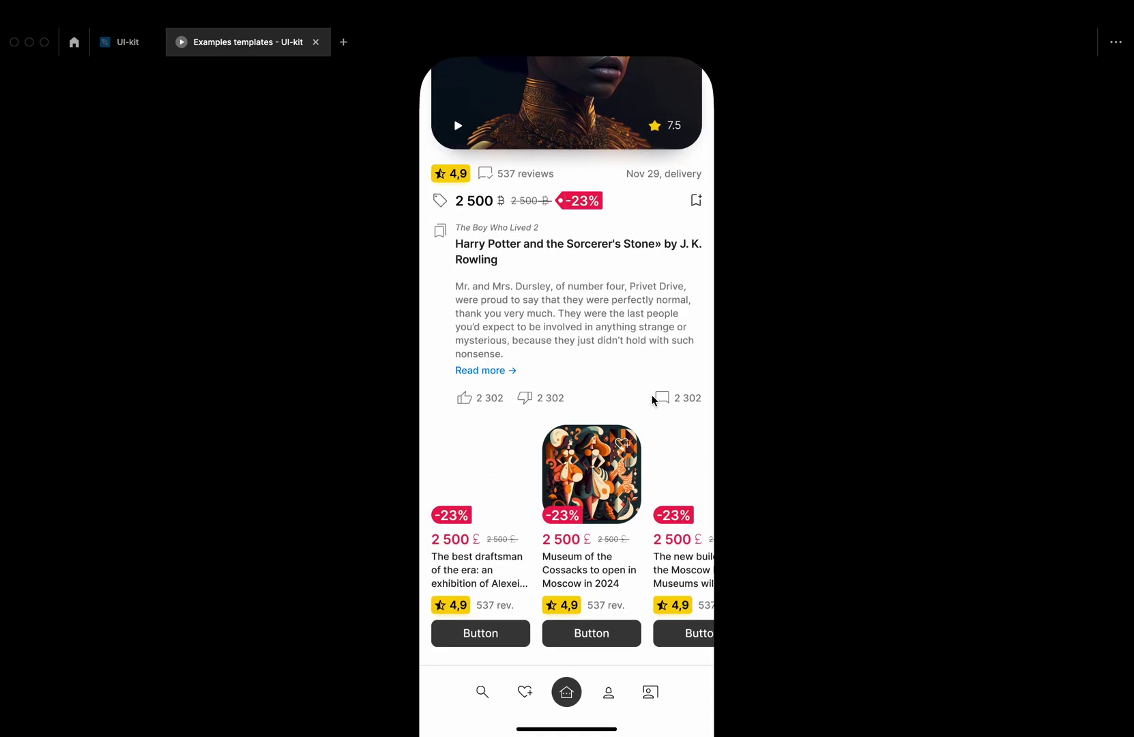
{"action": "scroll", "coordinate": [674, 478], "scroll_direction": "right", "scroll_amount": 2}
{"action": "scroll", "coordinate": [688, 505], "scroll_direction": "left", "scroll_amount": 3}
{"action": "scroll", "coordinate": [687, 504], "scroll_direction": "up", "scroll_amount": 5}
{"action": "scroll", "coordinate": [647, 426], "scroll_direction": "up", "scroll_amount": 10}
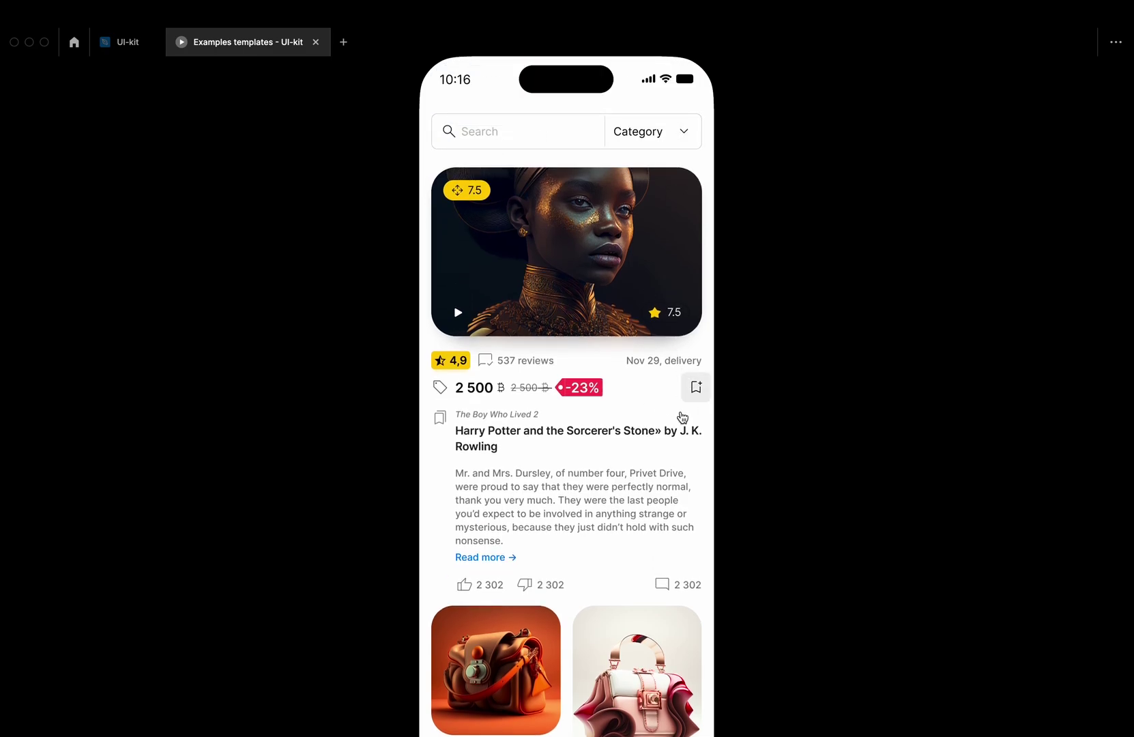
Step: Run the Appearance > Dark mode plugin on the filled template frame
{"action": "key", "text": "ctrl+shift+Tab"}
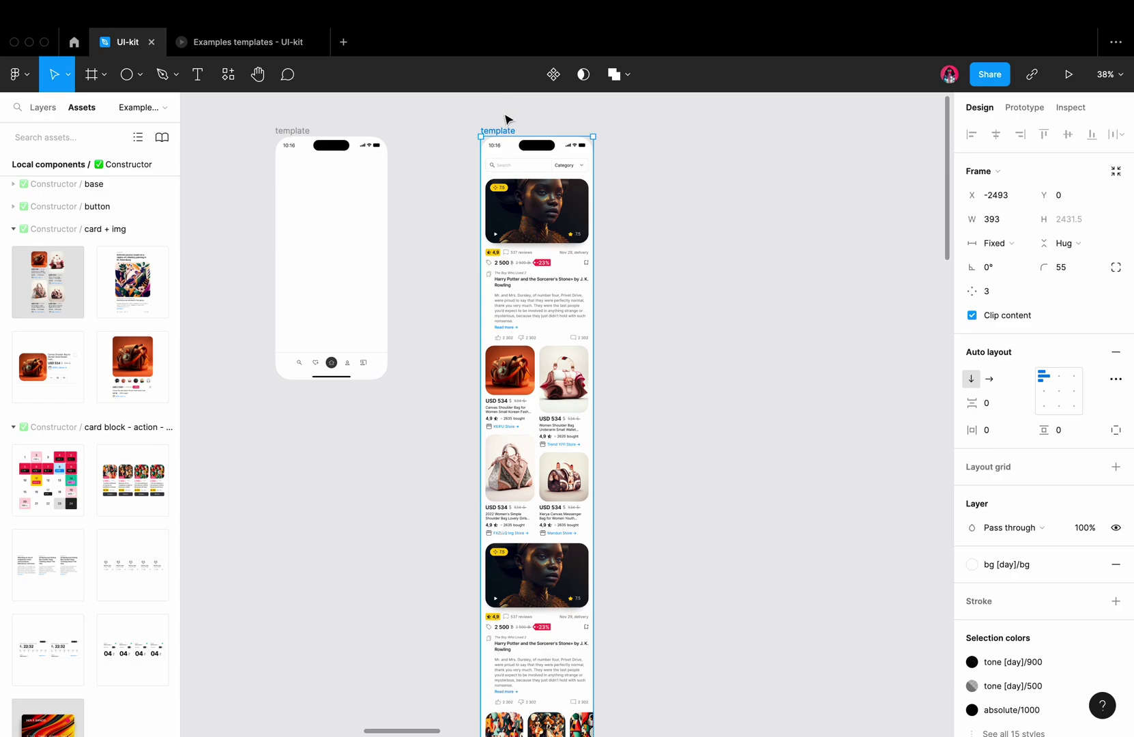
{"action": "right_click", "coordinate": [497, 134]}
{"action": "mouse_move", "coordinate": [684, 226]}
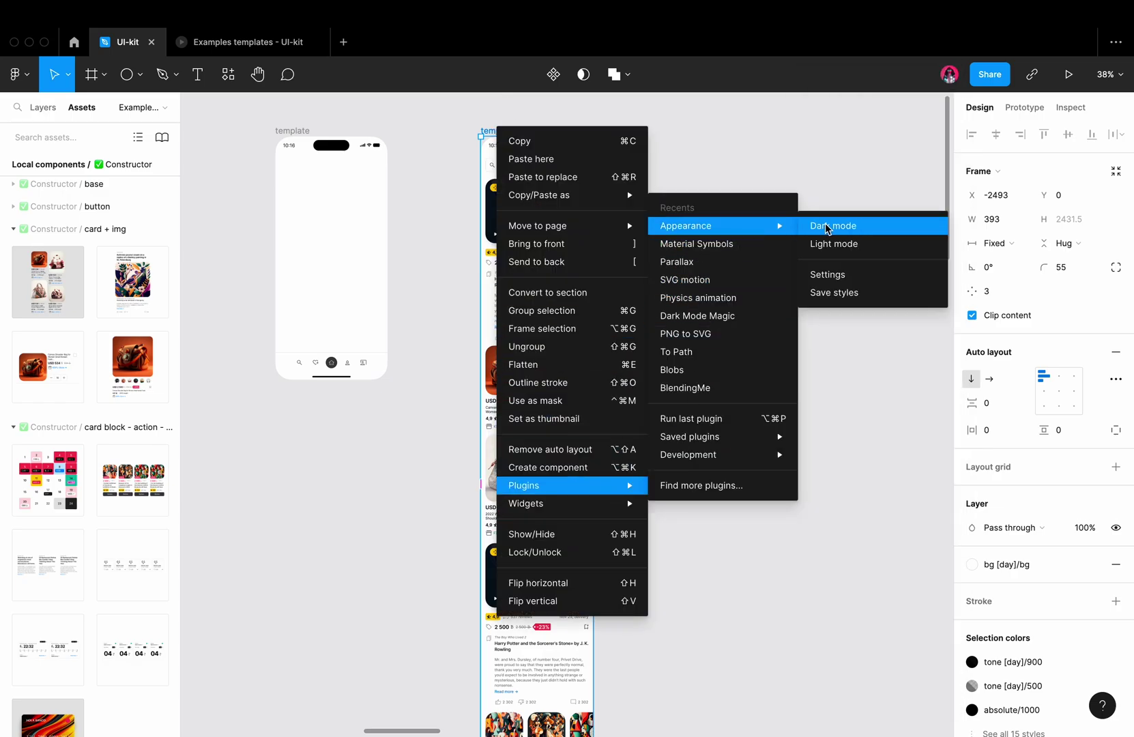
{"action": "left_click", "coordinate": [826, 229]}
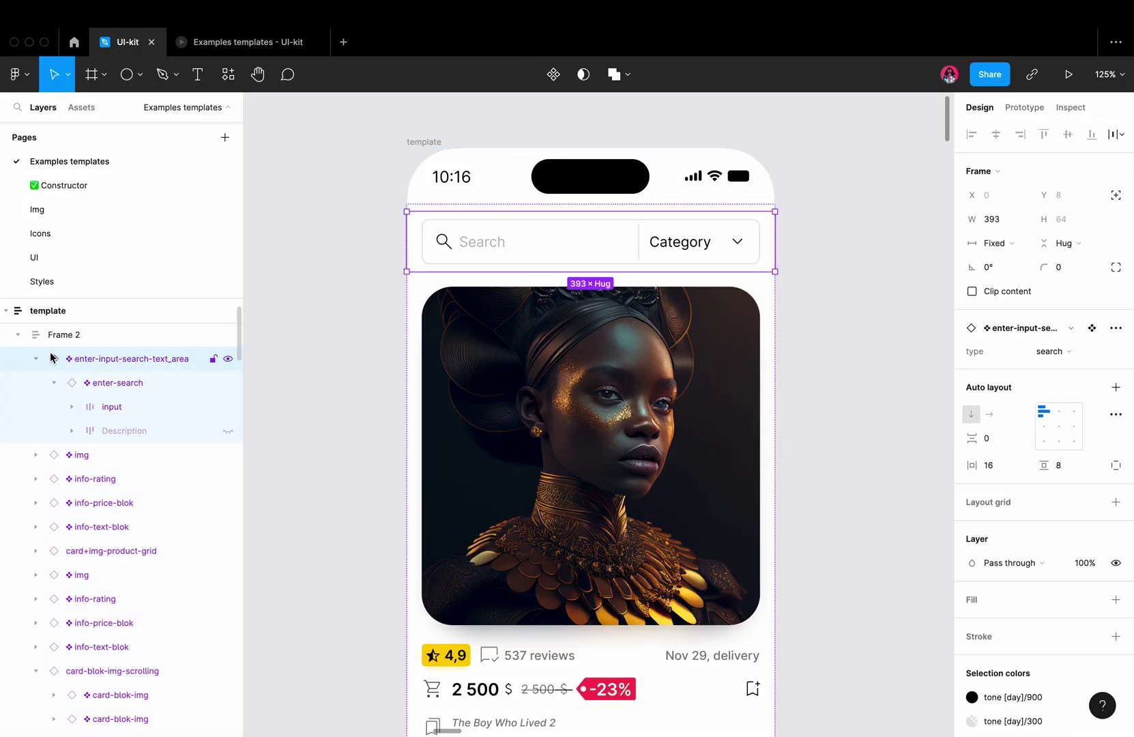
Step: Select the inner enter-search component and preview its disabled and error states, keeping default
{"action": "double_click", "coordinate": [76, 361]}
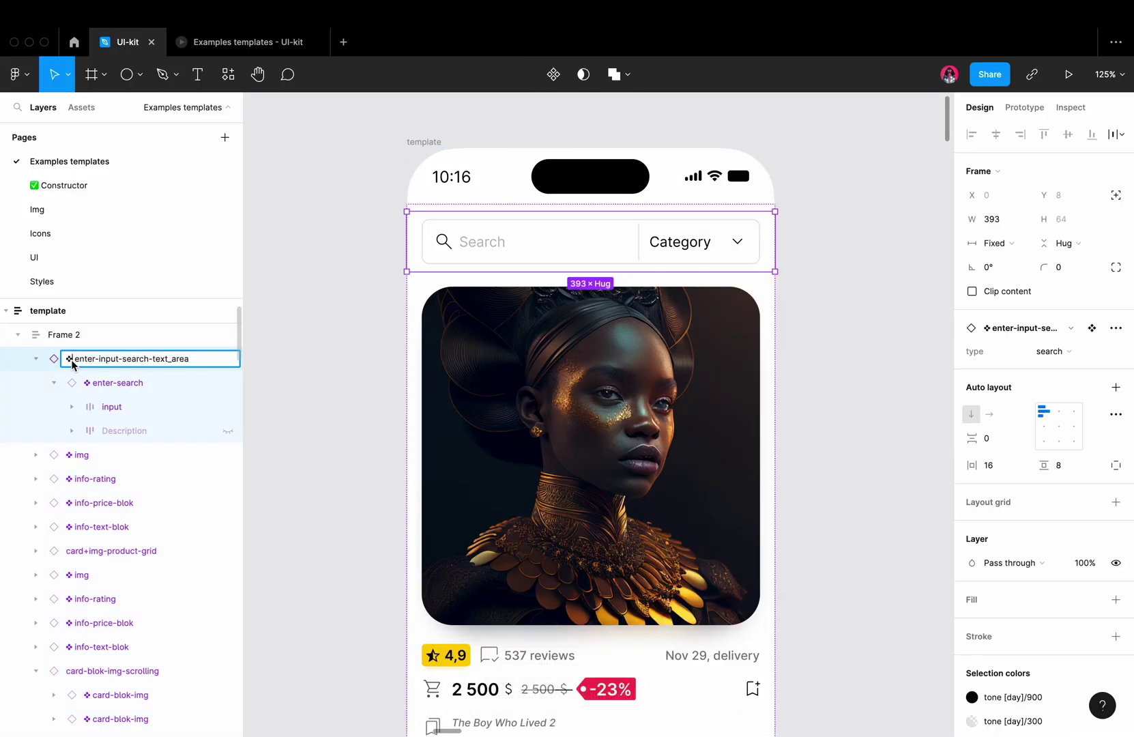
{"action": "left_click", "coordinate": [1052, 352]}
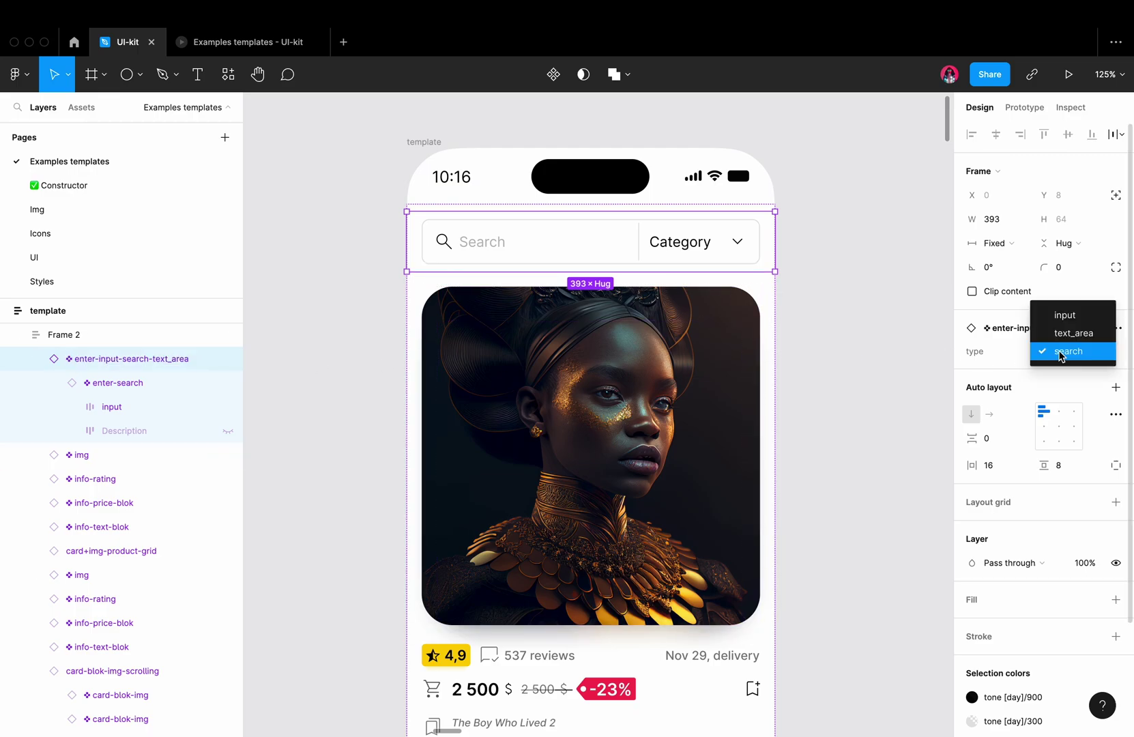
{"action": "left_click", "coordinate": [136, 385]}
{"action": "mouse_move", "coordinate": [116, 383]}
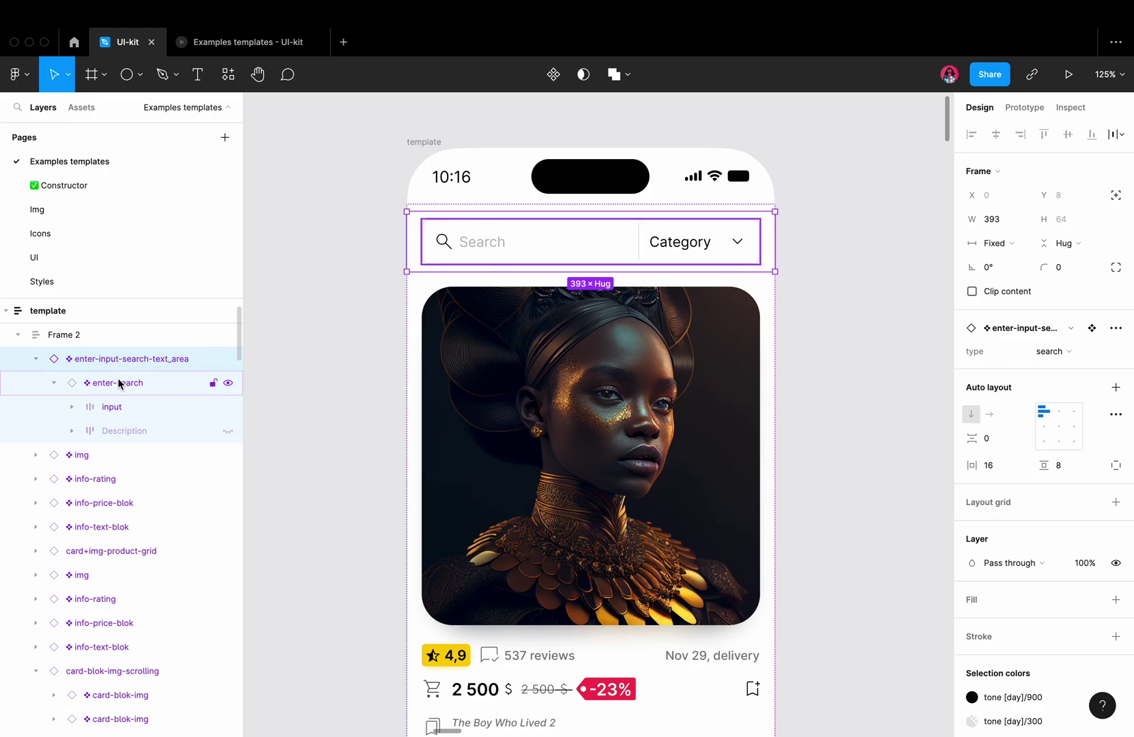
{"action": "left_click", "coordinate": [119, 383]}
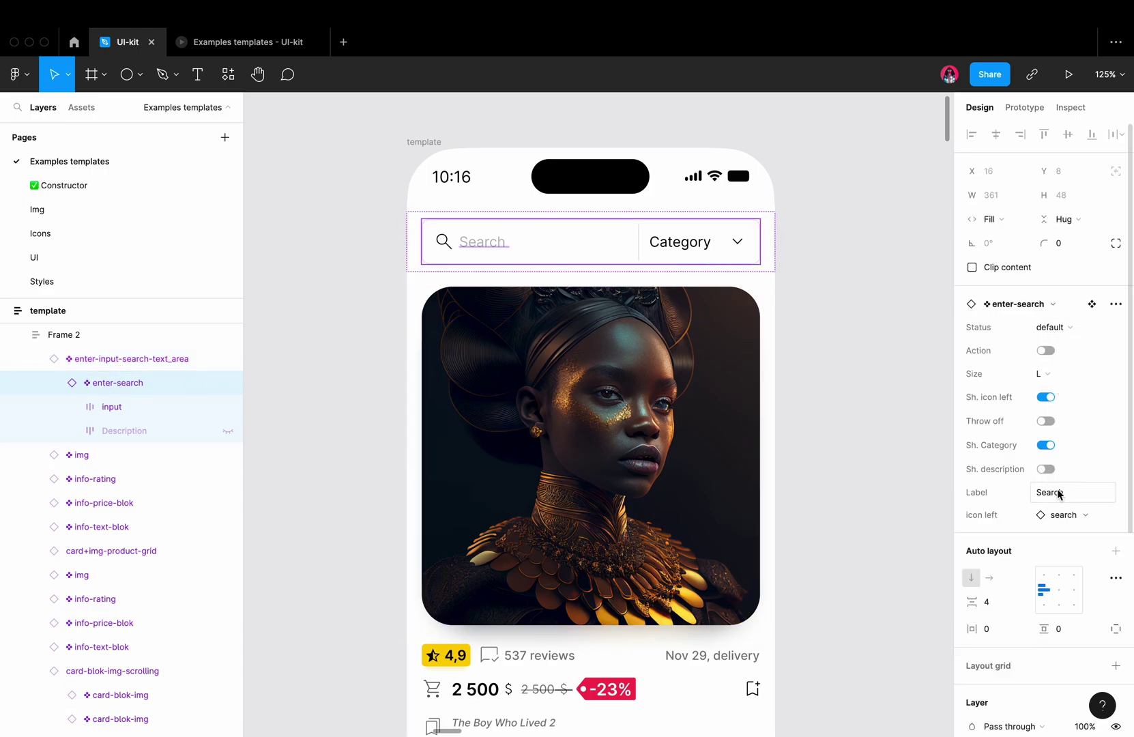
{"action": "left_click", "coordinate": [1062, 336]}
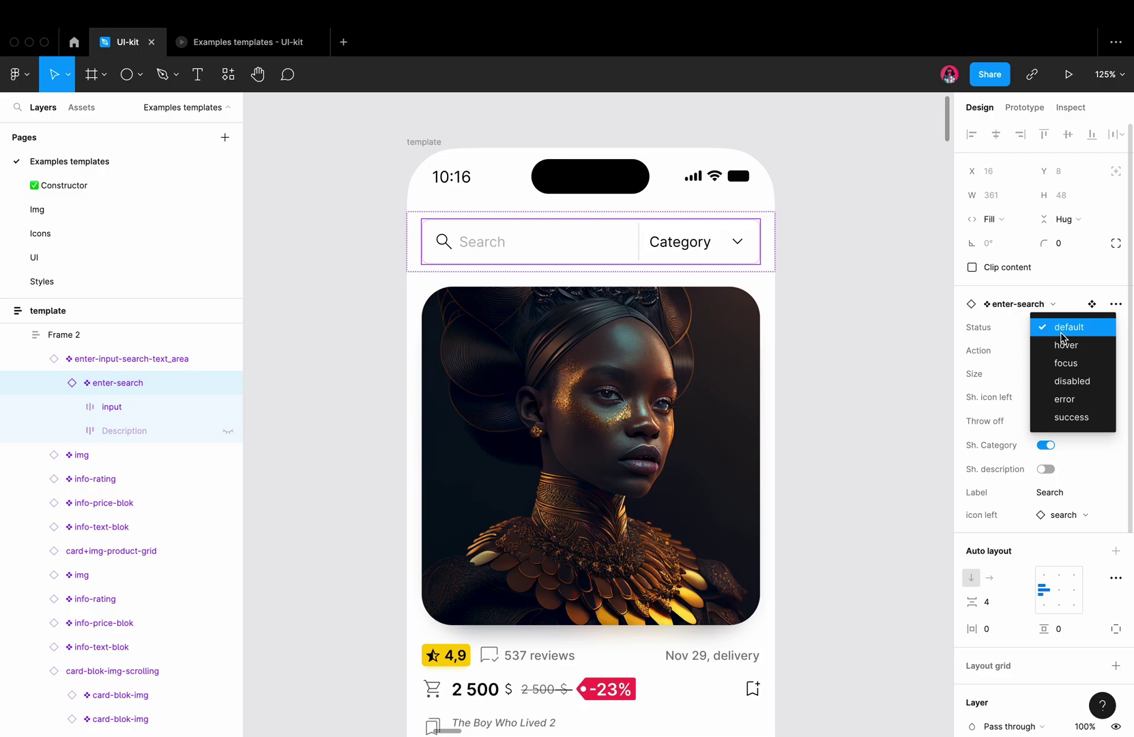
{"action": "left_click", "coordinate": [1073, 381]}
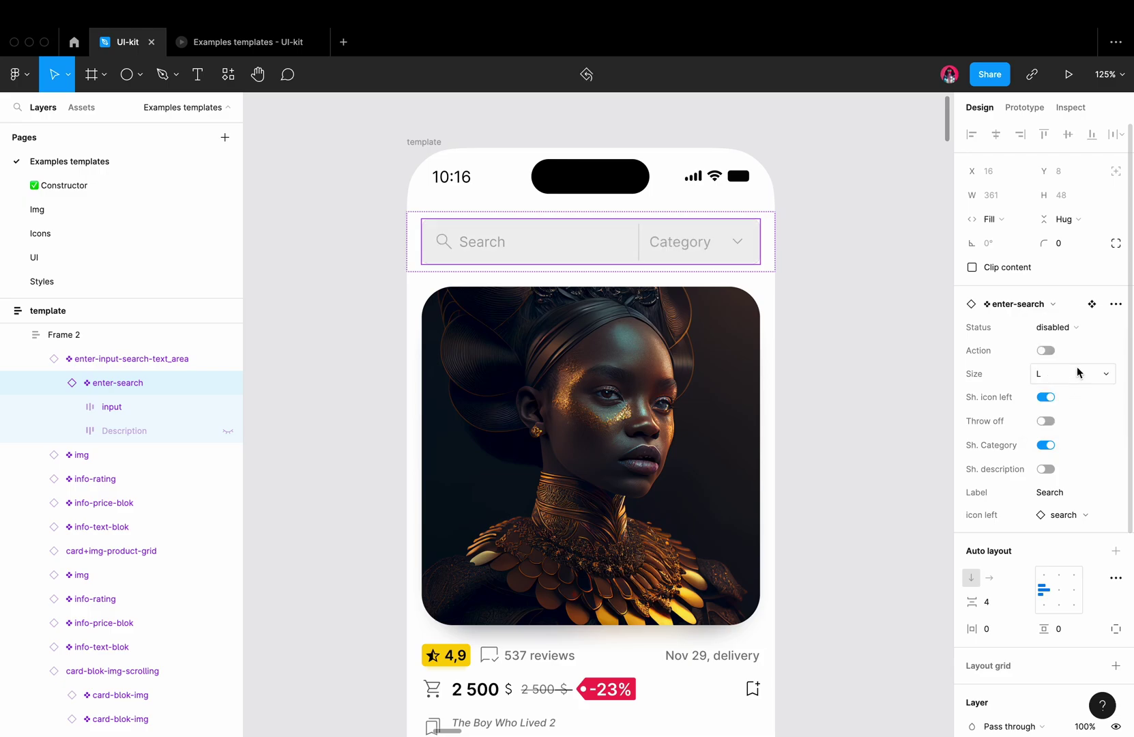
{"action": "left_click", "coordinate": [1083, 328]}
{"action": "left_click", "coordinate": [1062, 327]}
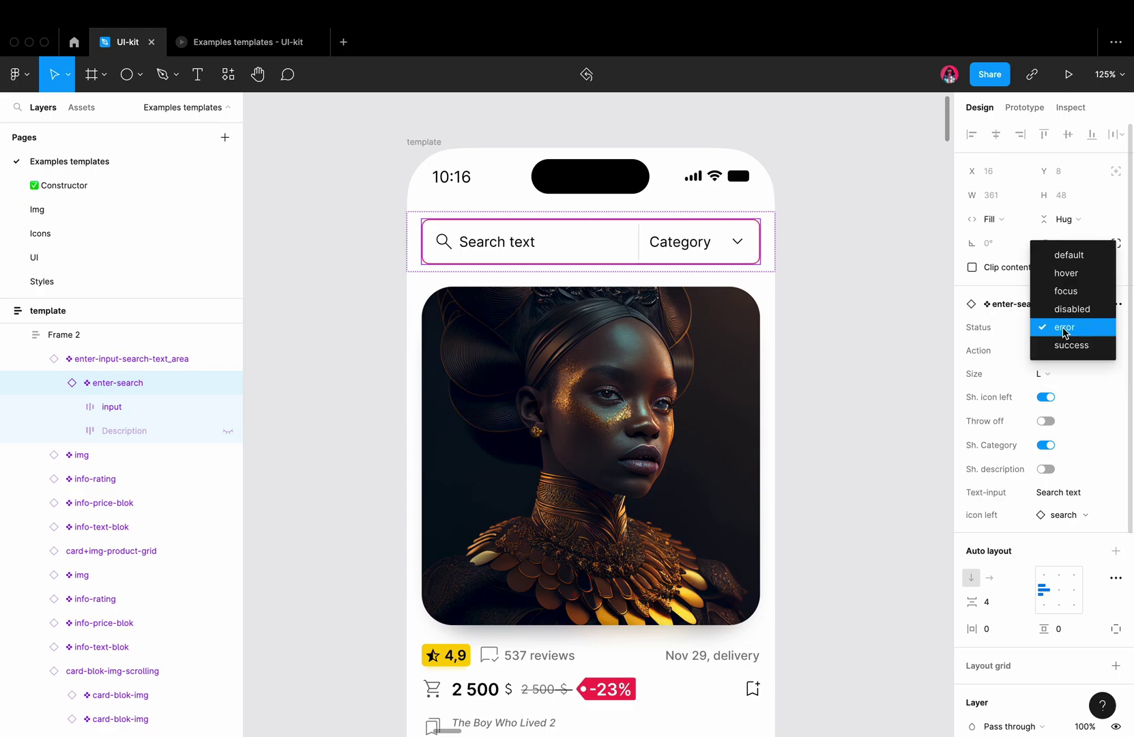
{"action": "left_click", "coordinate": [1071, 259]}
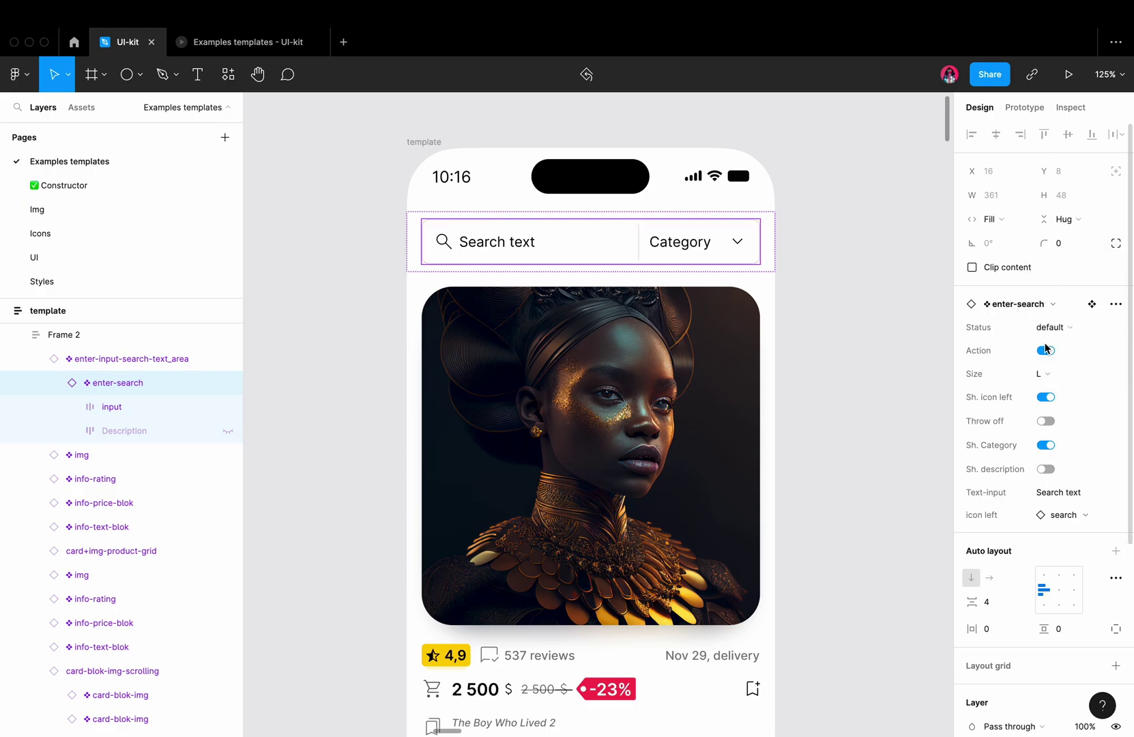
Step: Give the search field a clear button and a shopping_cart_checkout left icon
{"action": "left_click", "coordinate": [1050, 378]}
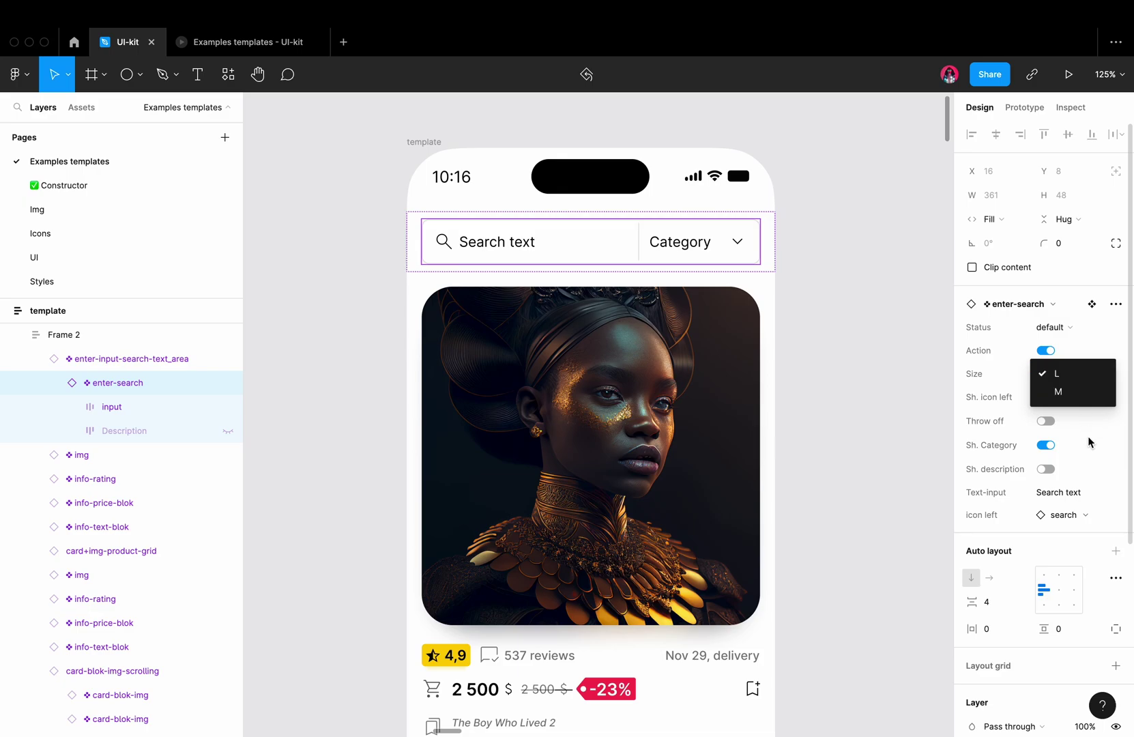
{"action": "left_click", "coordinate": [1087, 436]}
{"action": "left_click", "coordinate": [1052, 396]}
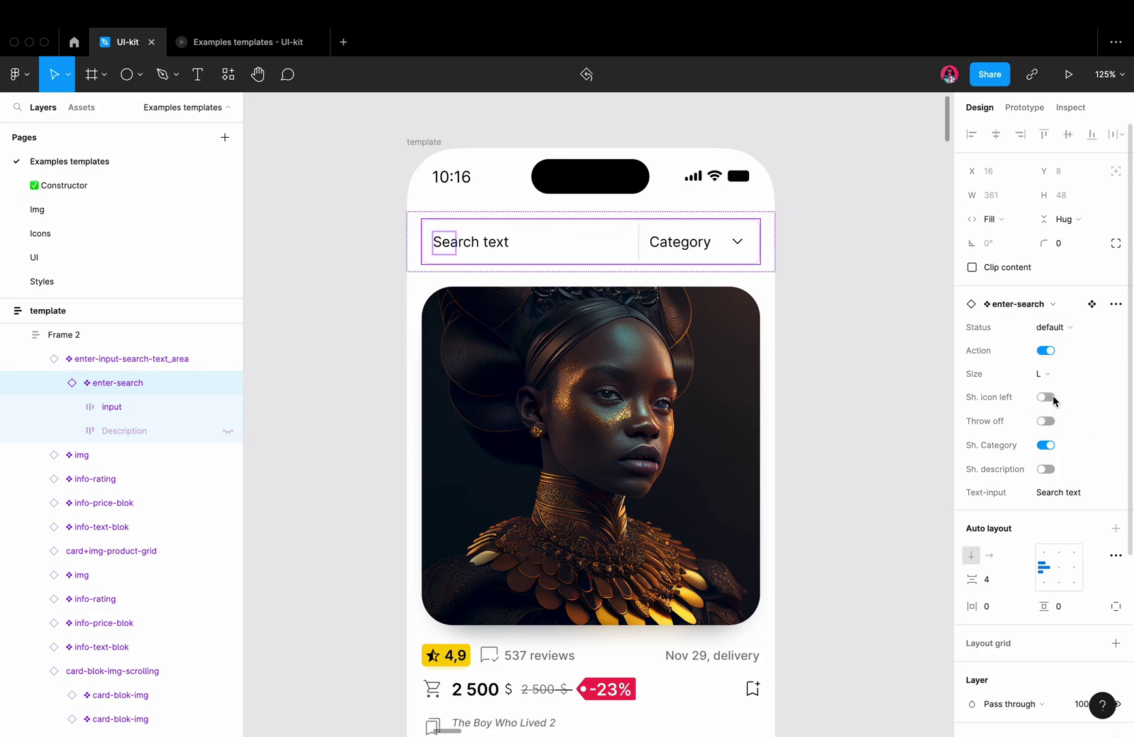
{"action": "left_click", "coordinate": [1052, 395]}
{"action": "left_click", "coordinate": [1049, 421]}
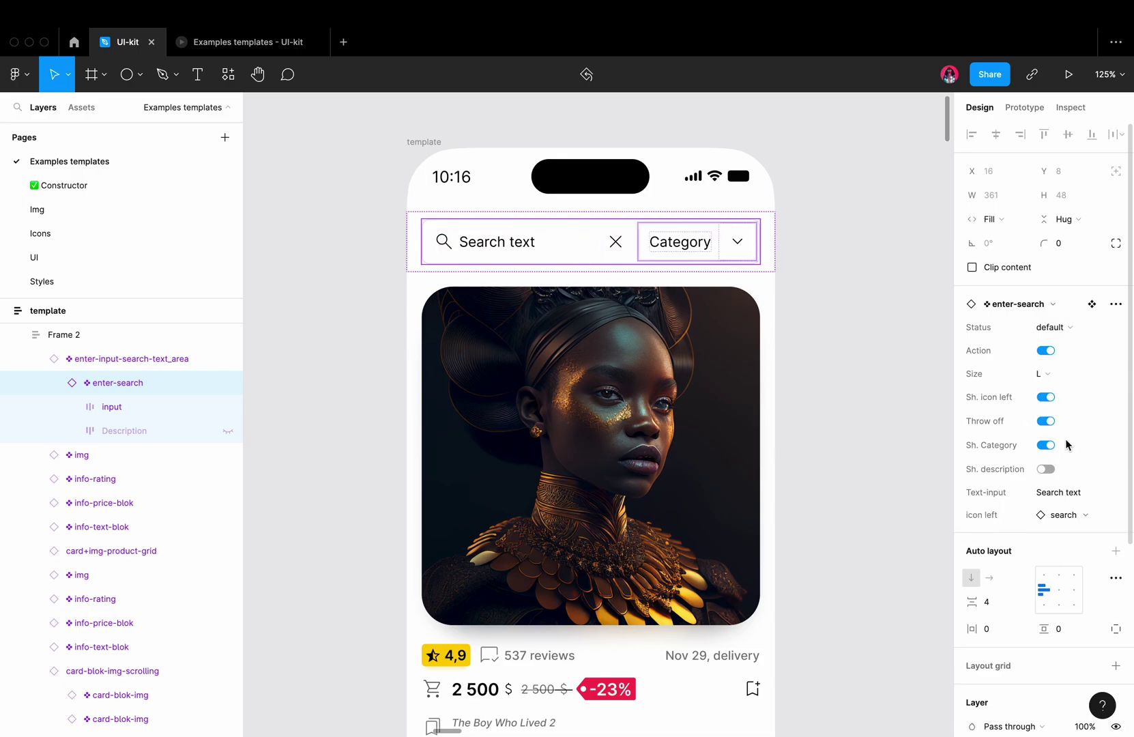
{"action": "left_click", "coordinate": [1046, 444]}
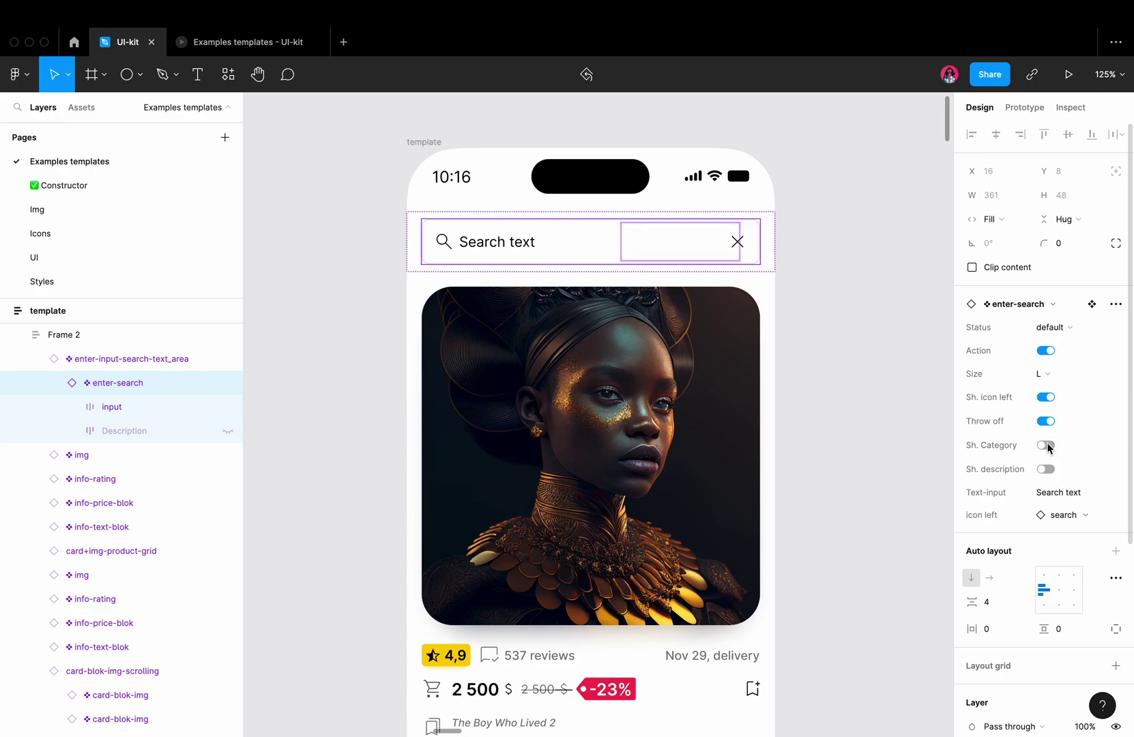
{"action": "left_click", "coordinate": [1046, 444]}
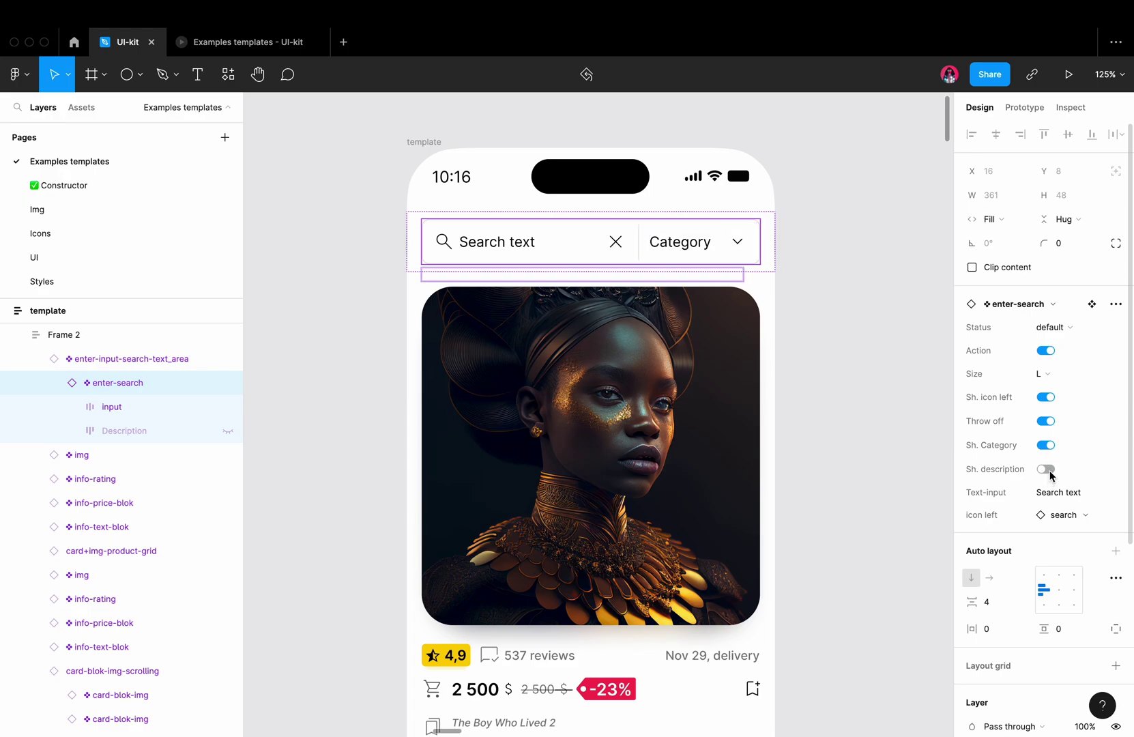
{"action": "left_click", "coordinate": [1047, 468]}
{"action": "left_click", "coordinate": [1063, 515]}
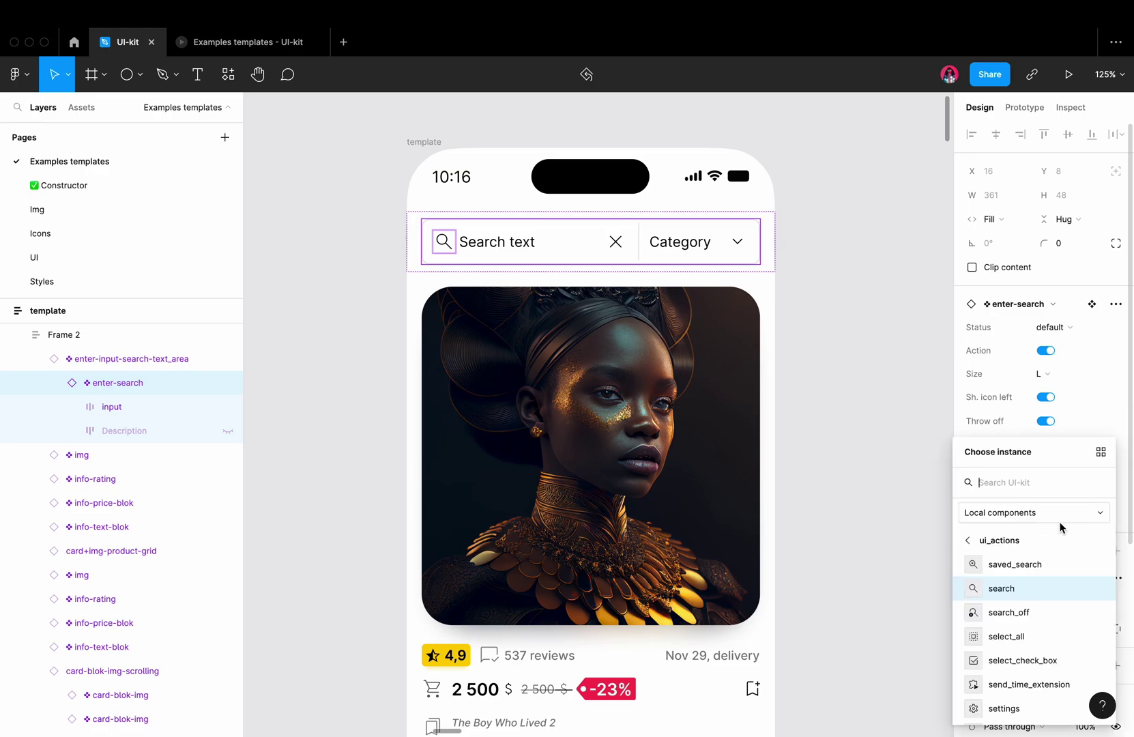
{"action": "scroll", "coordinate": [1005, 651], "scroll_direction": "down", "scroll_amount": 3}
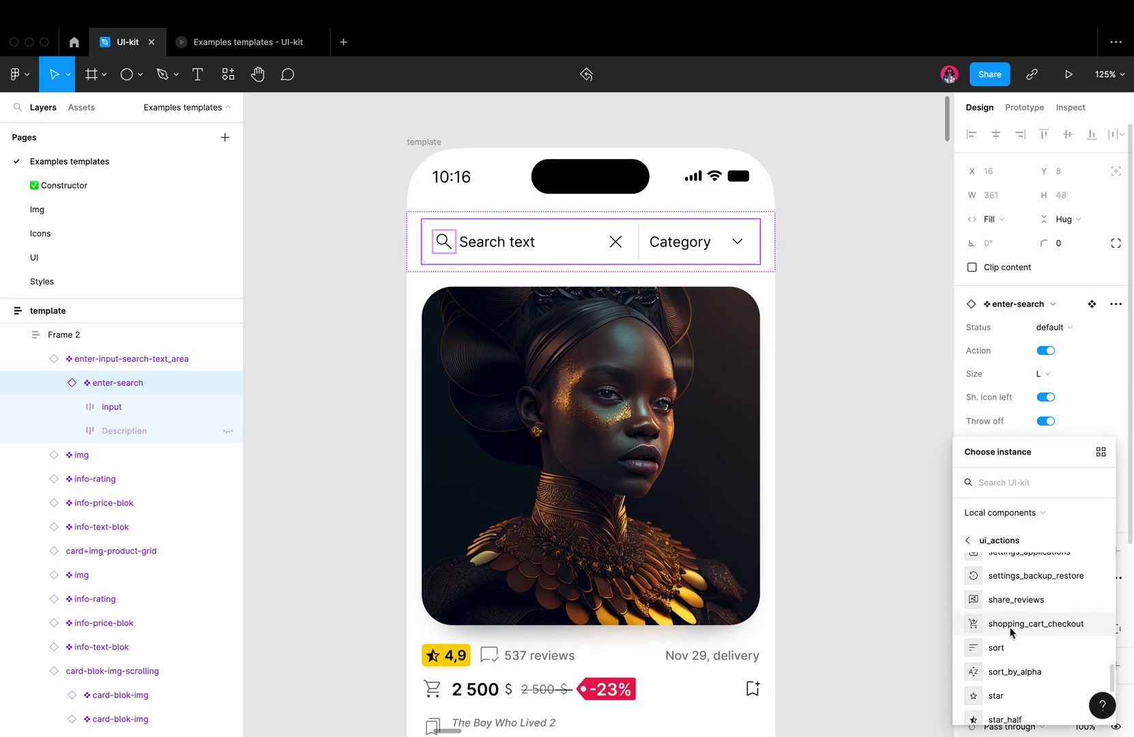
{"action": "left_click", "coordinate": [1010, 624]}
Step: Select the Category dropdown button inside the search field's body layers
{"action": "left_click", "coordinate": [71, 407]}
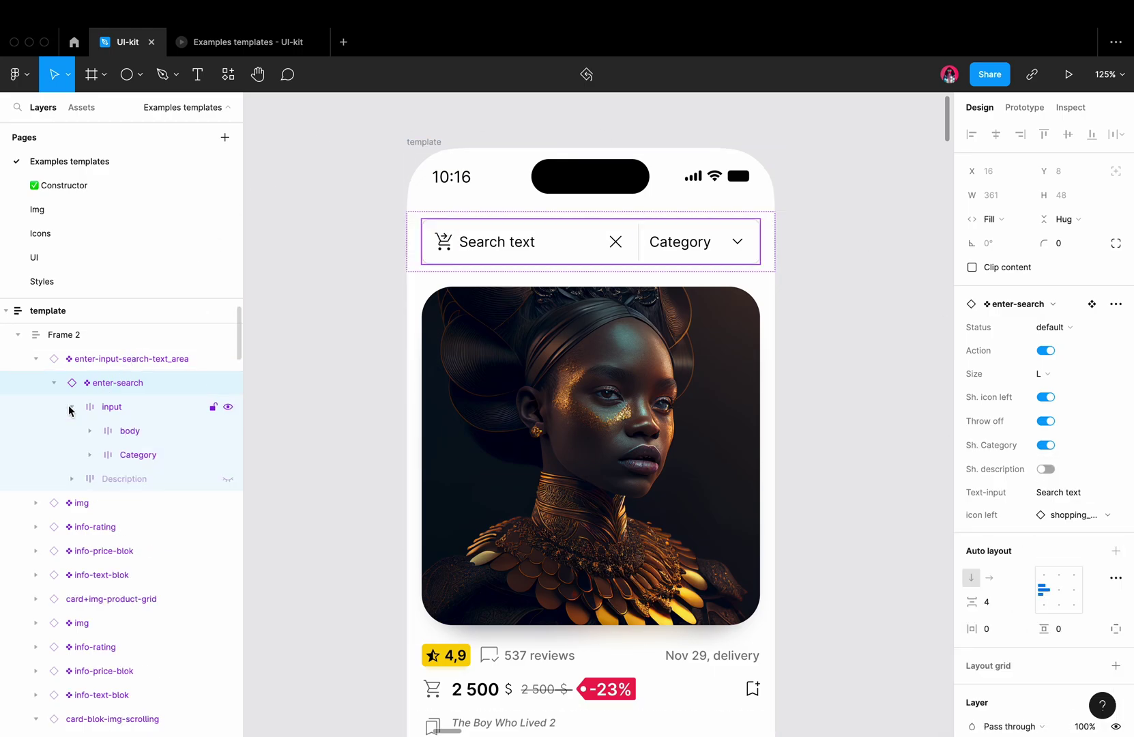
{"action": "left_click", "coordinate": [90, 431]}
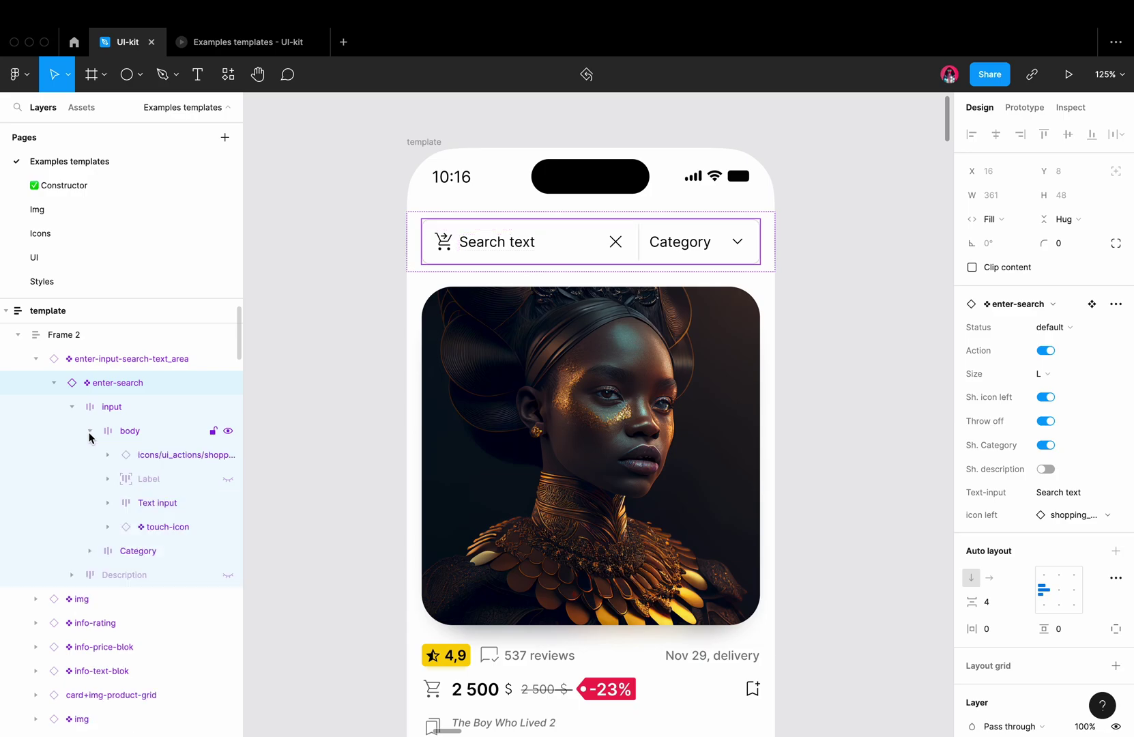
{"action": "left_click", "coordinate": [182, 527]}
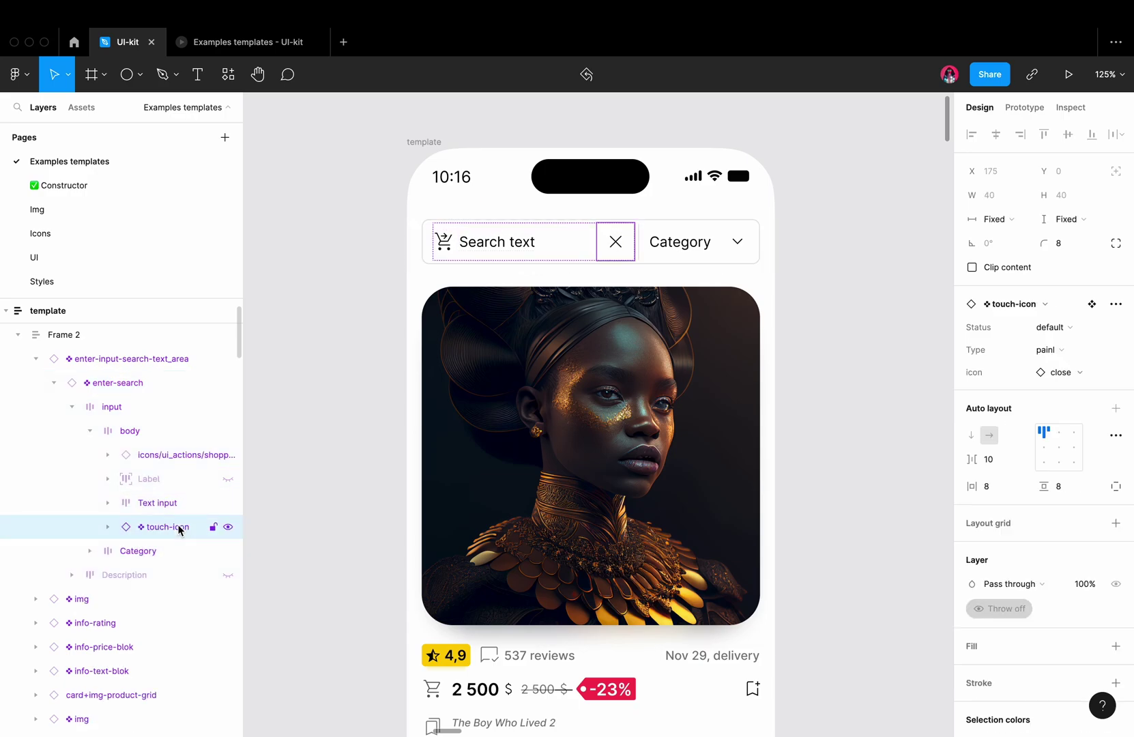
{"action": "left_click", "coordinate": [90, 551]}
{"action": "left_click", "coordinate": [164, 599]}
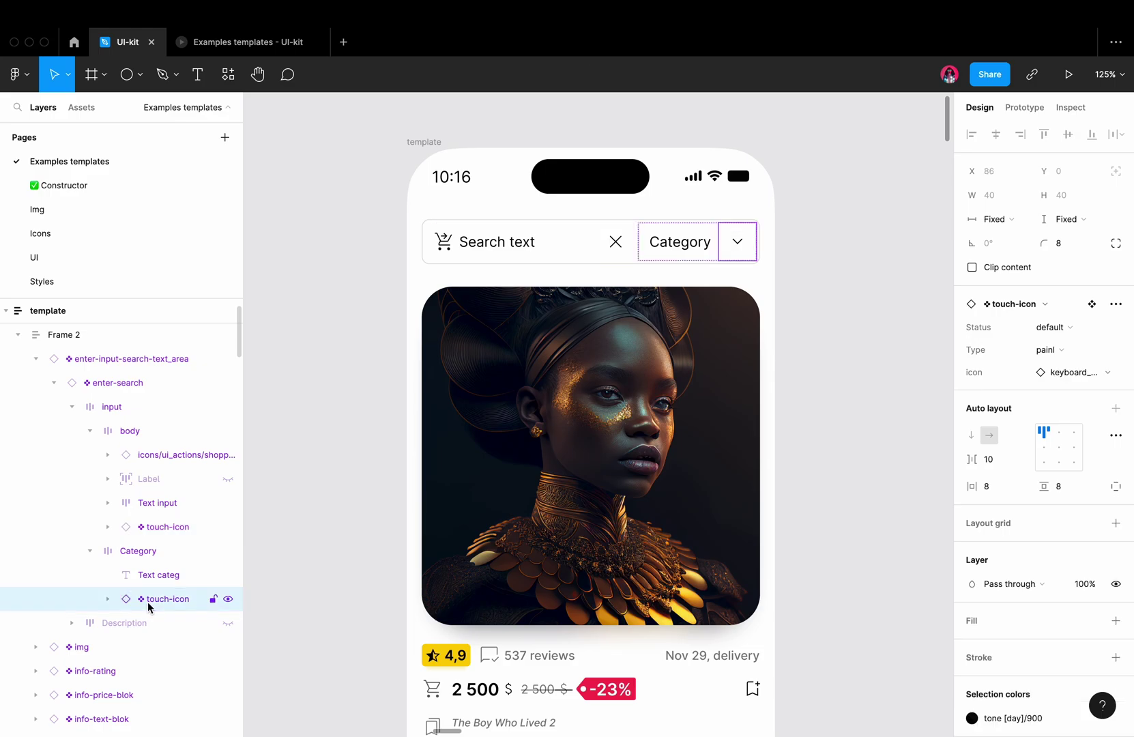
{"action": "left_click", "coordinate": [160, 532]}
{"action": "left_click", "coordinate": [164, 599]}
Step: Set the Category touch-icon to pressed, plain type, with the align_horizontal_right icon
{"action": "left_click", "coordinate": [1090, 359]}
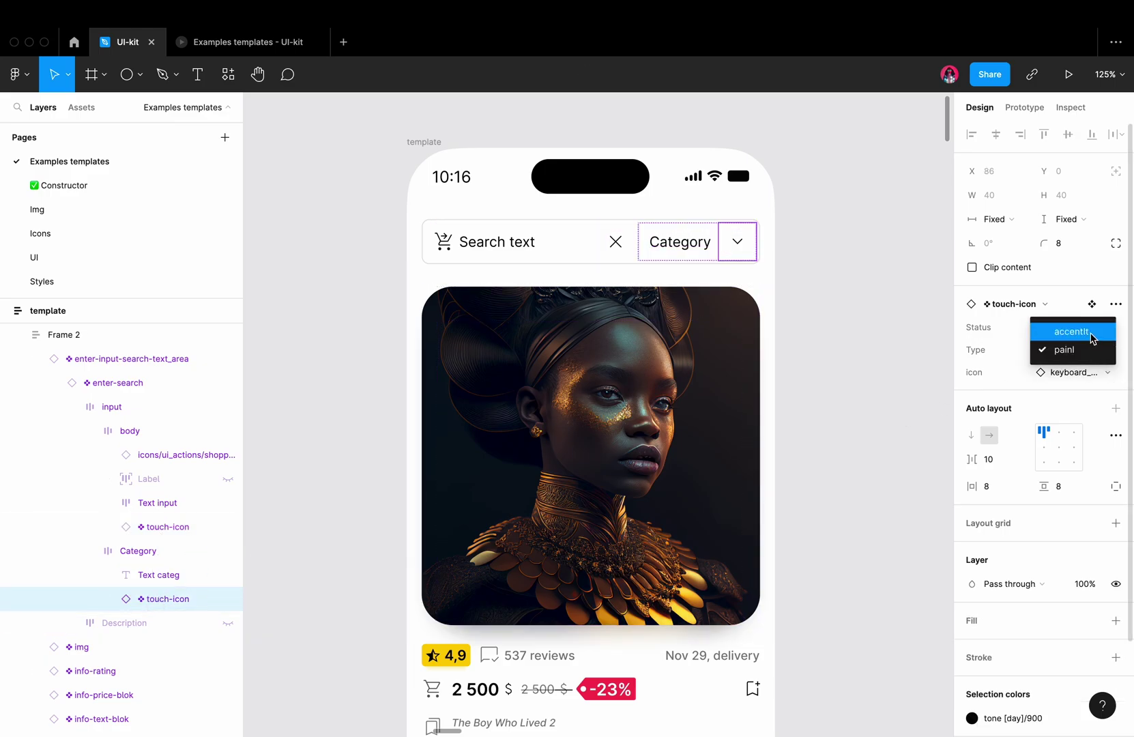
{"action": "left_click", "coordinate": [1091, 337]}
{"action": "left_click", "coordinate": [1079, 334]}
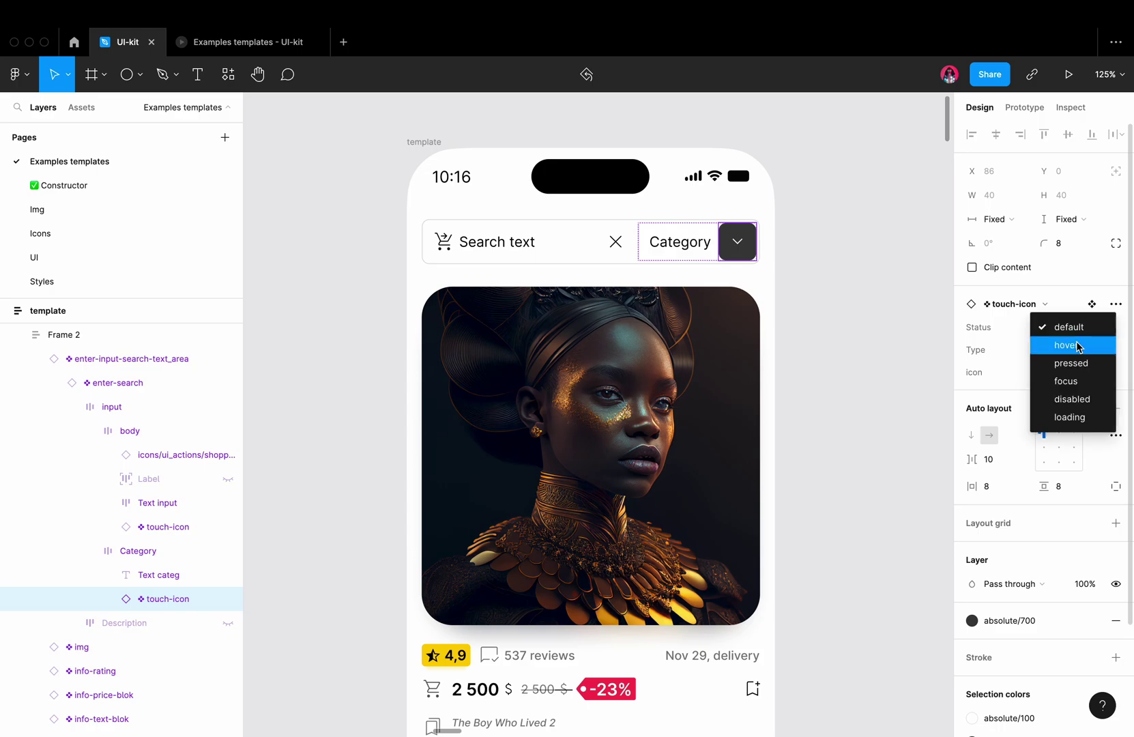
{"action": "left_click", "coordinate": [1079, 360]}
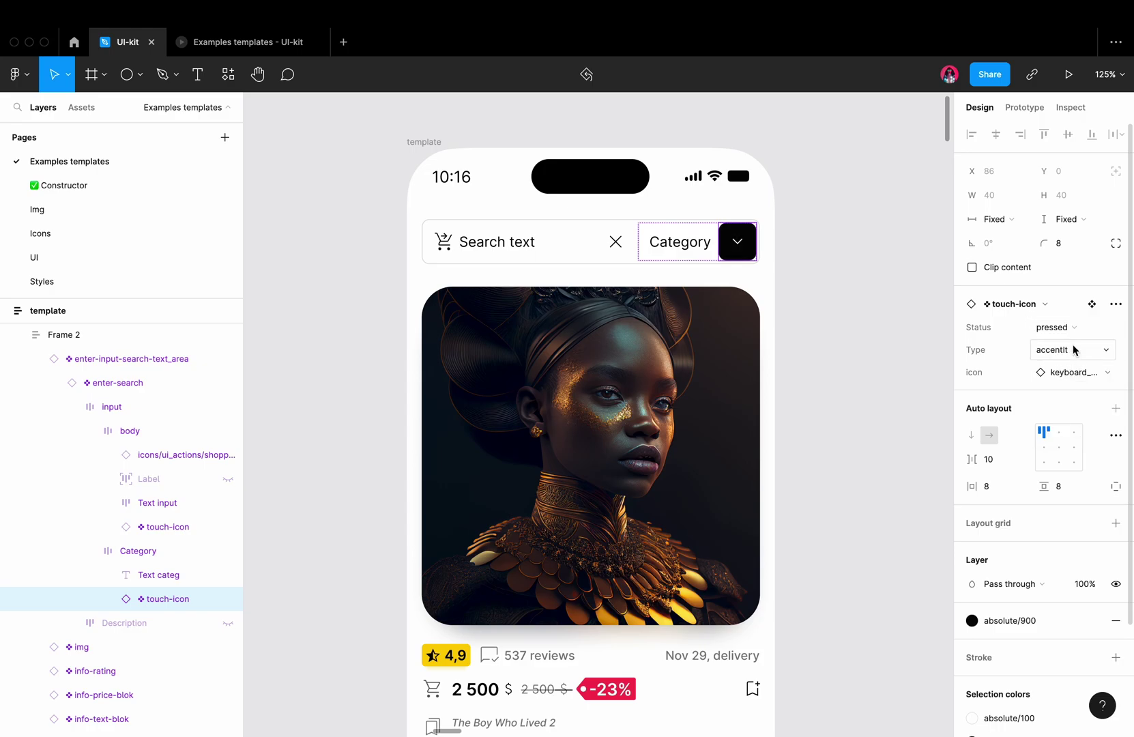
{"action": "left_click", "coordinate": [1077, 349]}
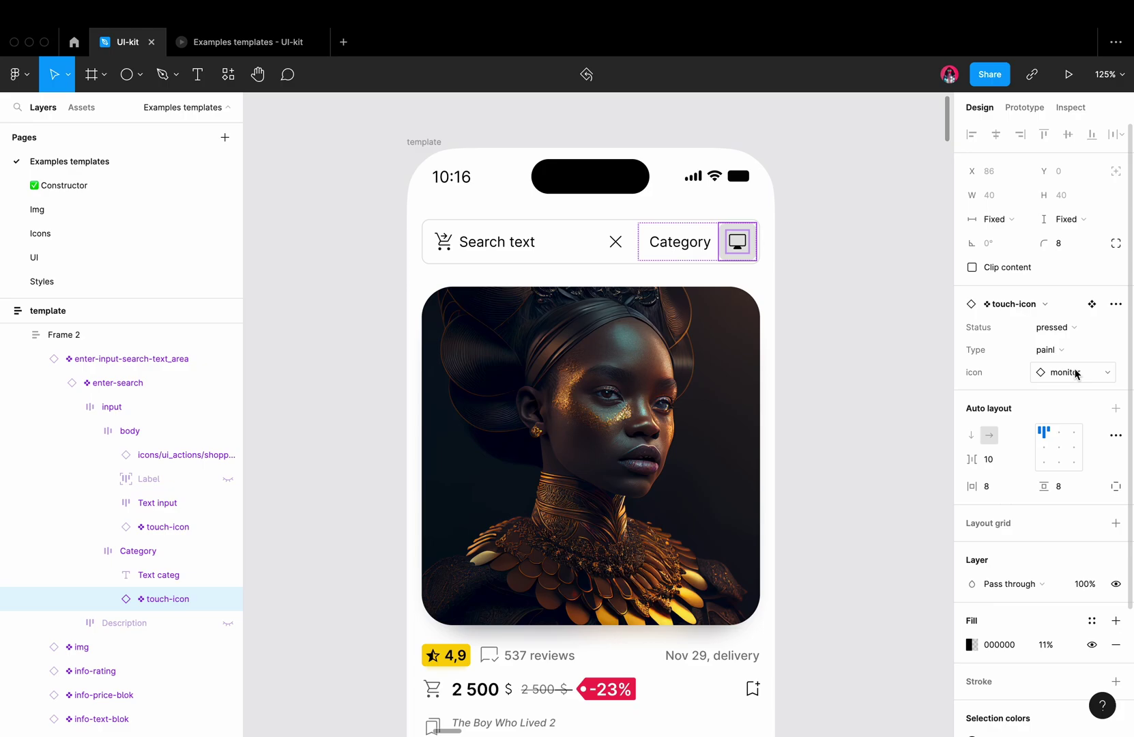
{"action": "left_click", "coordinate": [1090, 373]}
{"action": "left_click", "coordinate": [996, 487]}
{"action": "scroll", "coordinate": [1013, 620], "scroll_direction": "down", "scroll_amount": 5}
{"action": "left_click", "coordinate": [1011, 633]}
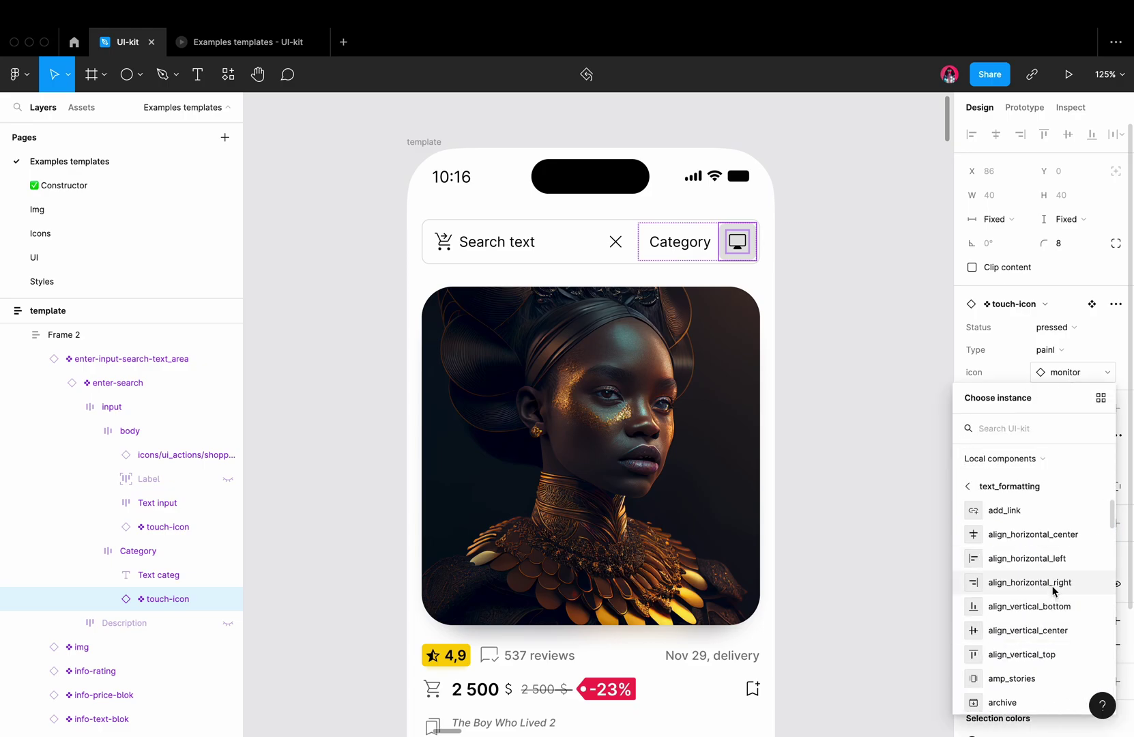
{"action": "left_click", "coordinate": [1052, 587]}
{"action": "left_click", "coordinate": [881, 513]}
{"action": "left_click", "coordinate": [683, 452]}
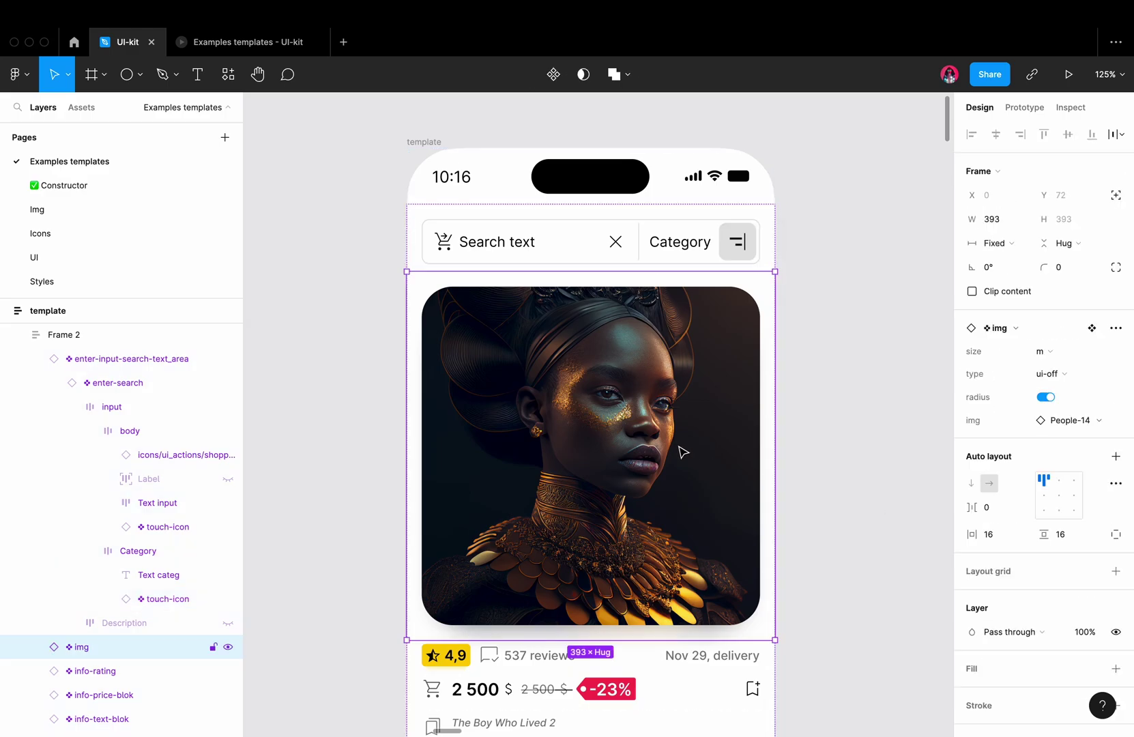
{"action": "left_click", "coordinate": [1065, 352]}
{"action": "left_click", "coordinate": [1076, 335]}
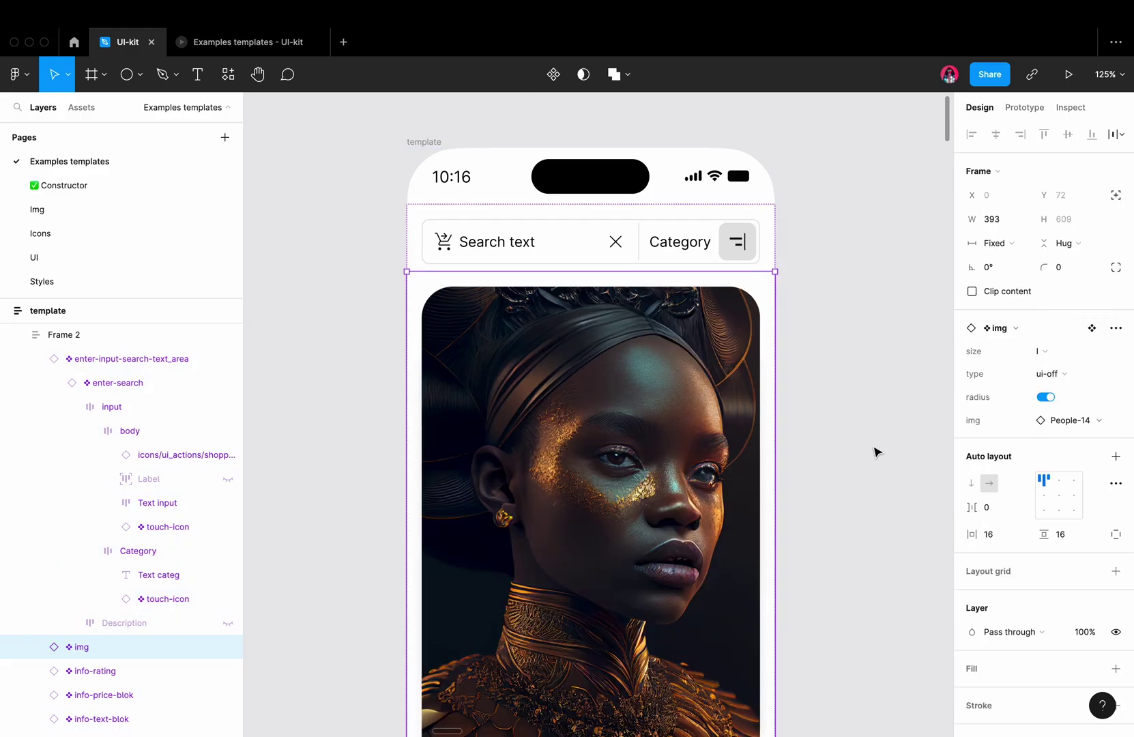
{"action": "scroll", "coordinate": [850, 463], "scroll_direction": "down", "scroll_amount": 4}
{"action": "left_click", "coordinate": [1076, 354]}
{"action": "left_click", "coordinate": [1074, 378]}
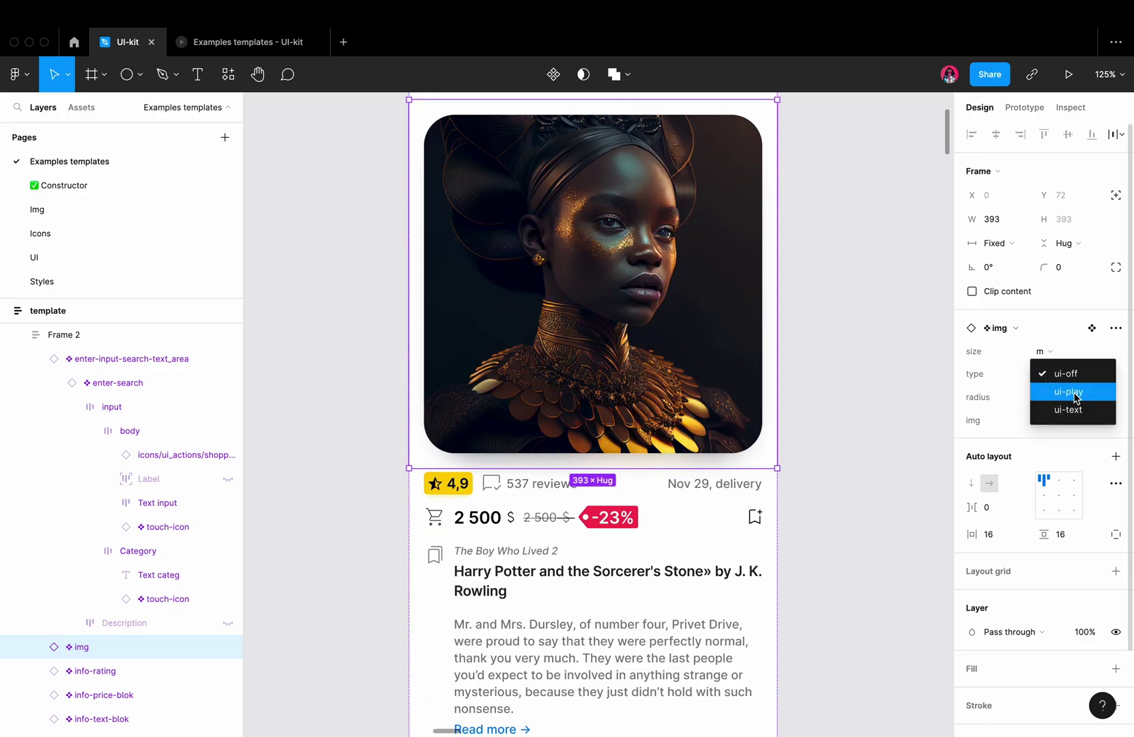
{"action": "left_click", "coordinate": [1073, 394]}
{"action": "left_click", "coordinate": [1069, 395]}
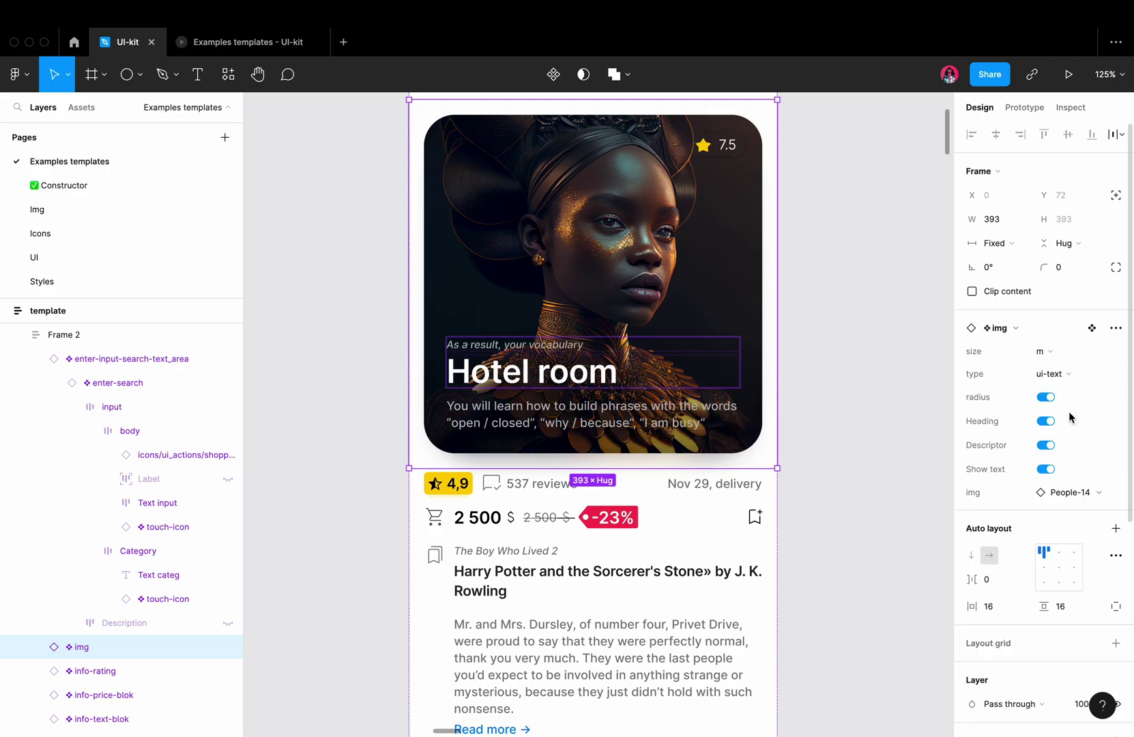
{"action": "left_click", "coordinate": [1098, 491]}
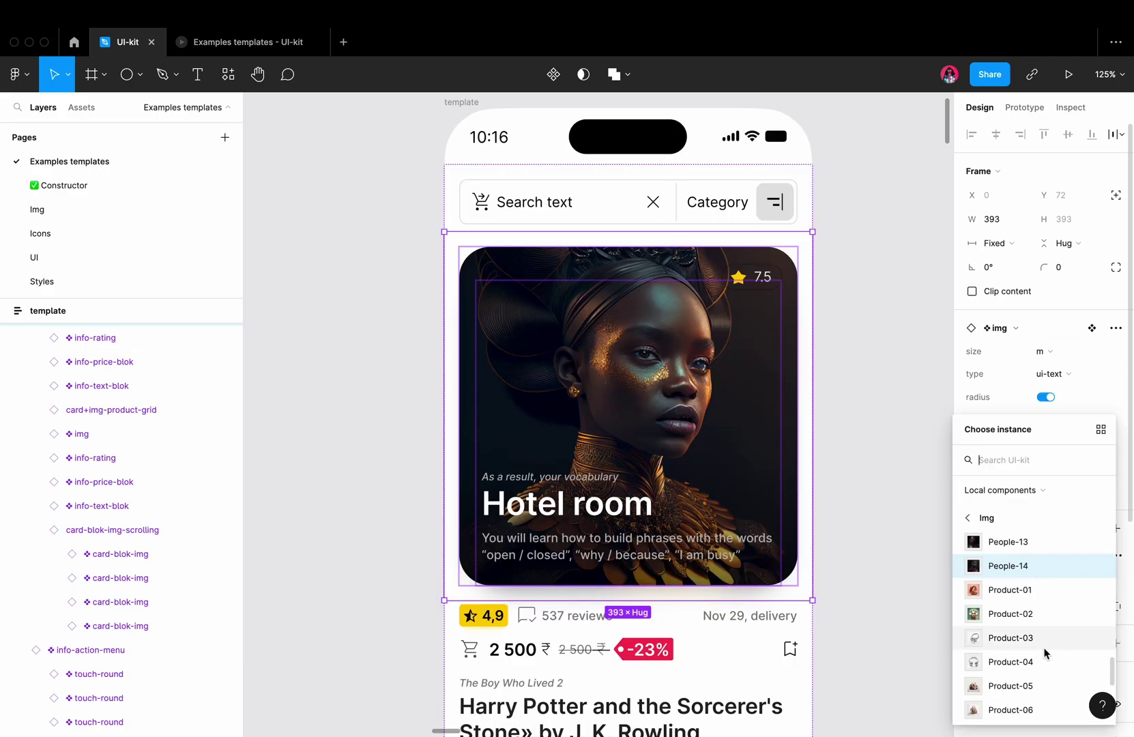
{"action": "scroll", "coordinate": [1045, 652], "scroll_direction": "down", "scroll_amount": 3}
{"action": "scroll", "coordinate": [1044, 653], "scroll_direction": "down", "scroll_amount": 2}
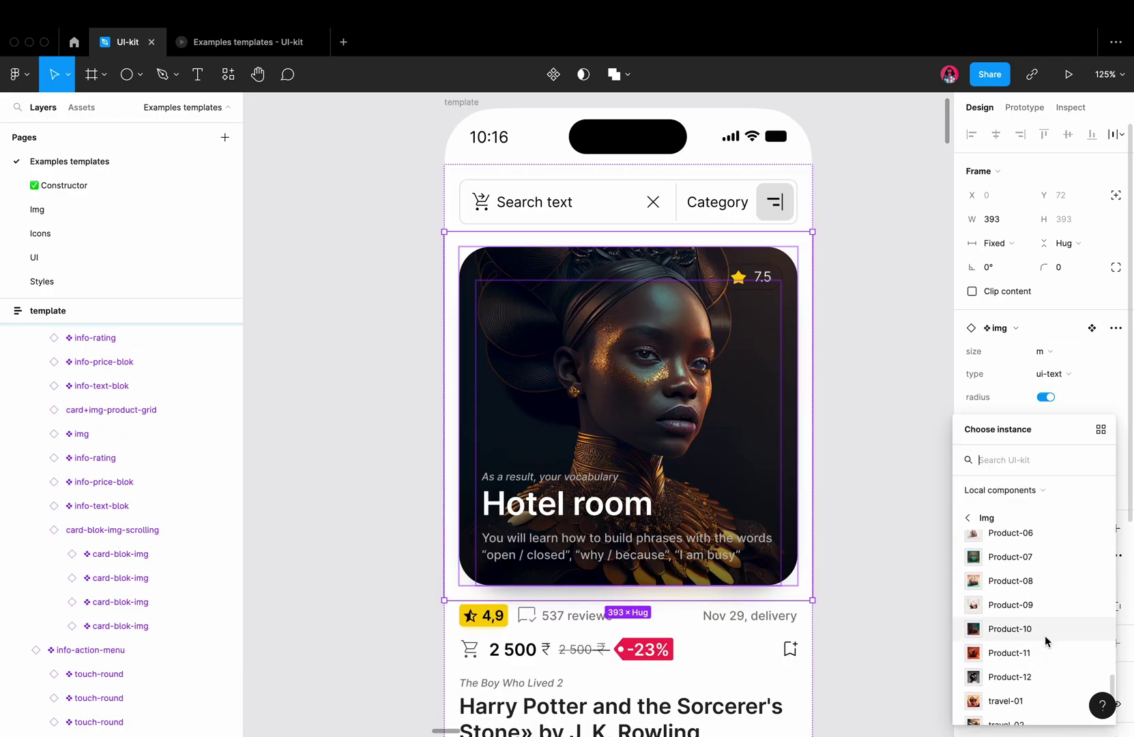
{"action": "left_click", "coordinate": [1044, 629]}
{"action": "key", "text": "ctrl+z"}
{"action": "scroll", "coordinate": [772, 451], "scroll_direction": "down", "scroll_amount": 3}
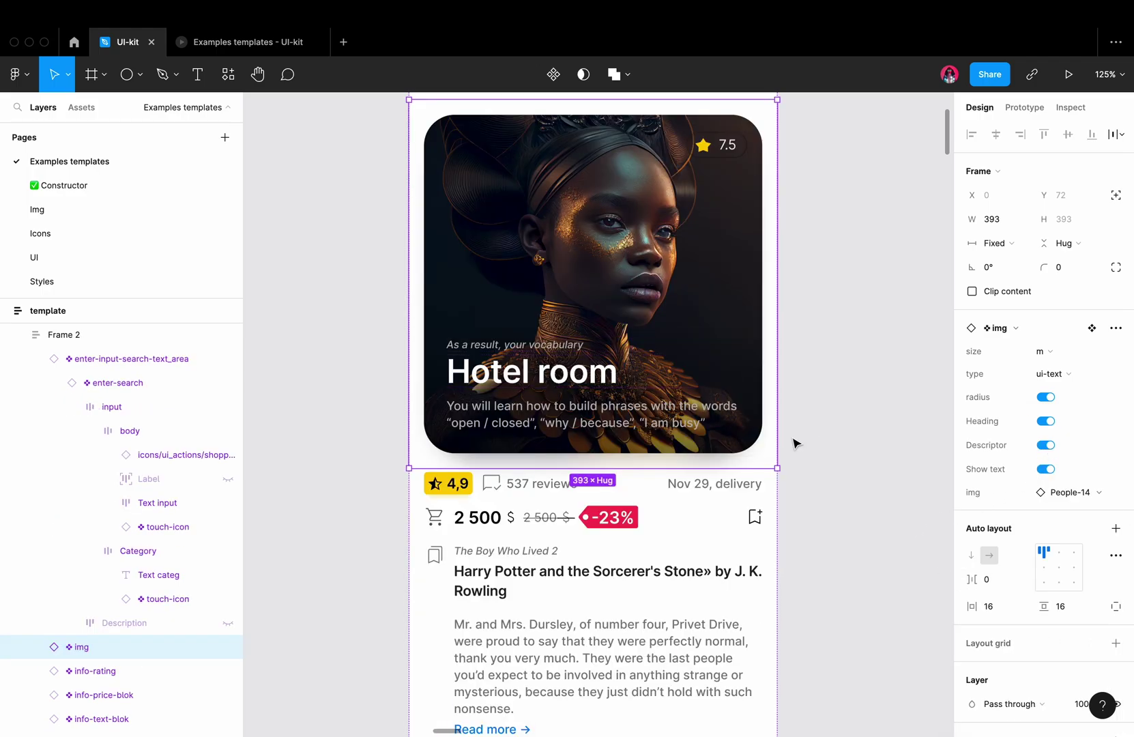
{"action": "scroll", "coordinate": [752, 459], "scroll_direction": "down", "scroll_amount": 1}
{"action": "scroll", "coordinate": [750, 451], "scroll_direction": "down", "scroll_amount": 2}
Step: Switch the card's price currency to rupee
{"action": "left_click", "coordinate": [740, 450]}
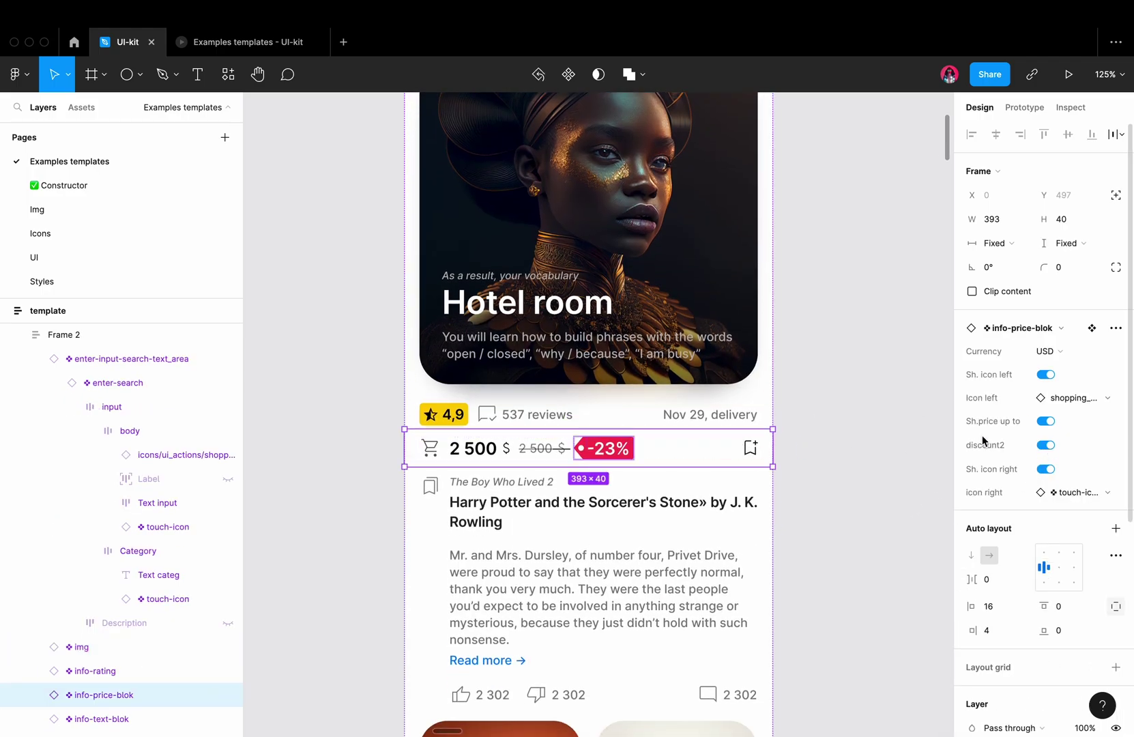
{"action": "left_click", "coordinate": [1054, 352]}
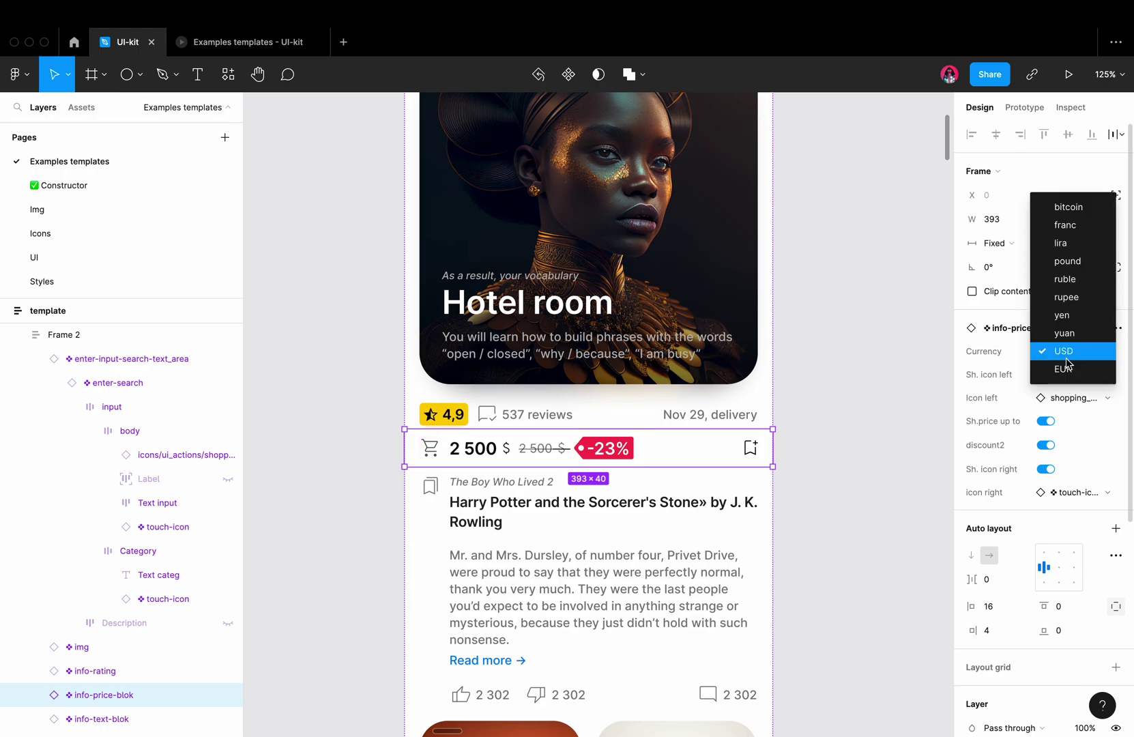
{"action": "left_click", "coordinate": [1083, 302]}
{"action": "scroll", "coordinate": [699, 515], "scroll_direction": "down", "scroll_amount": 3}
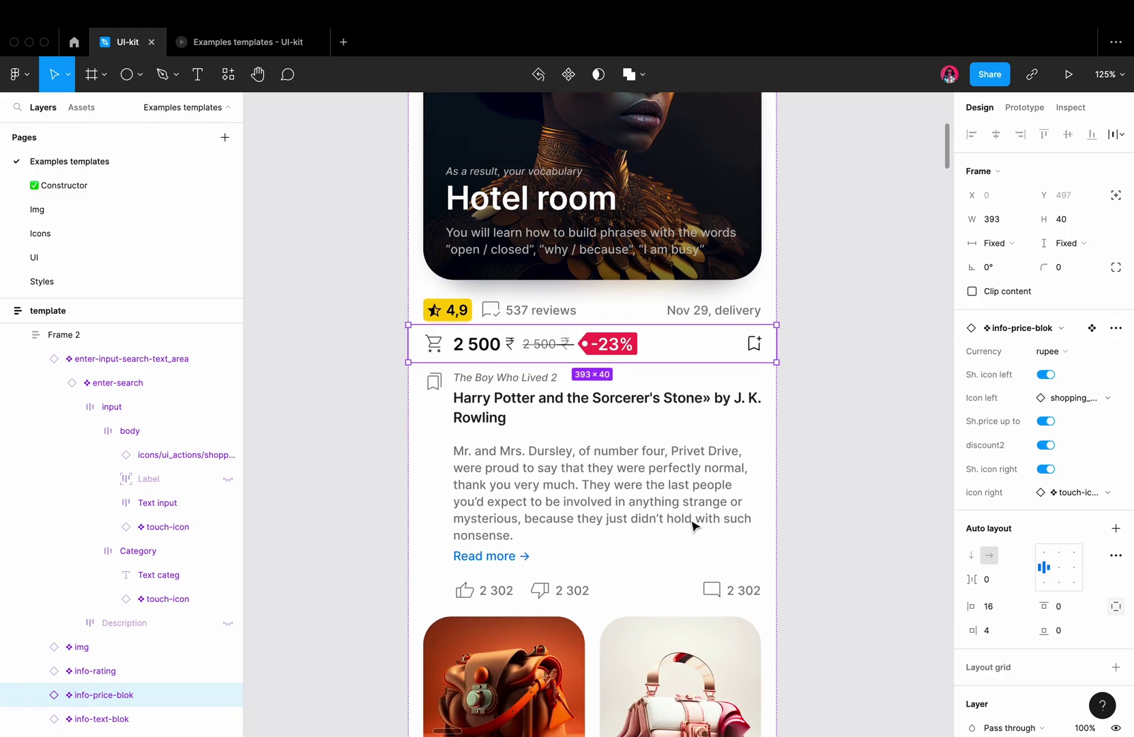
{"action": "scroll", "coordinate": [696, 523], "scroll_direction": "down", "scroll_amount": 1}
Step: Hide the text block's Read more link, reactions row and icon, and set it to size L
{"action": "left_click", "coordinate": [683, 449]}
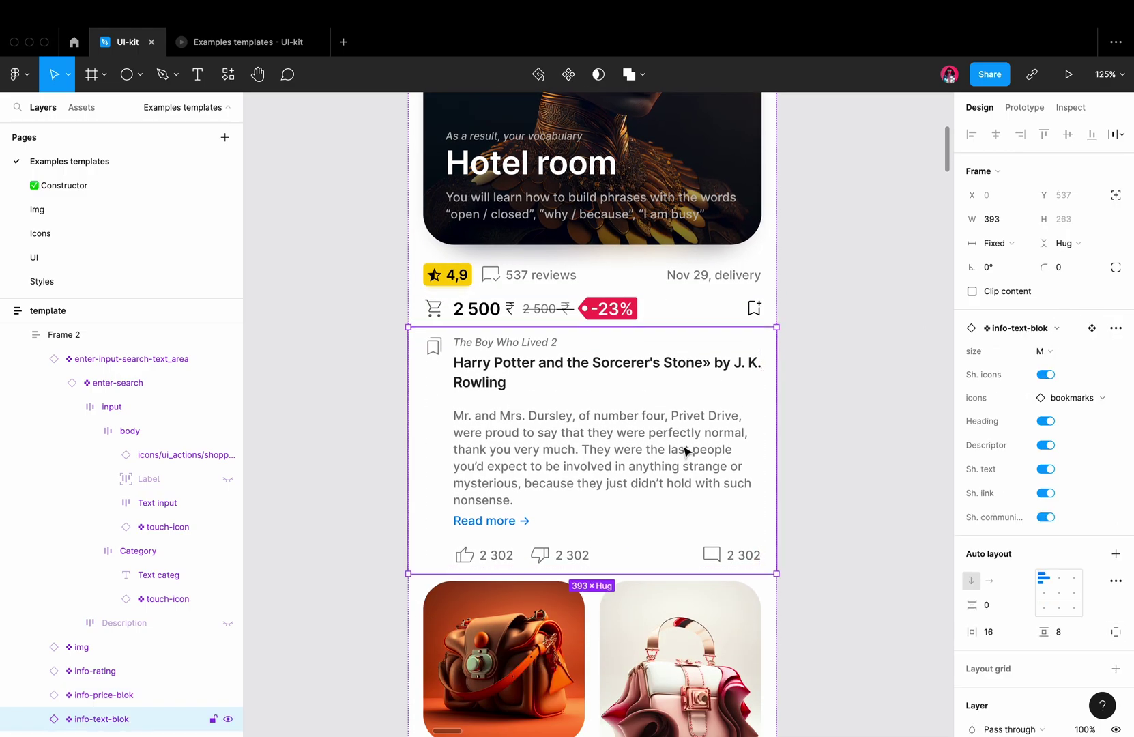
{"action": "left_click", "coordinate": [1045, 494]}
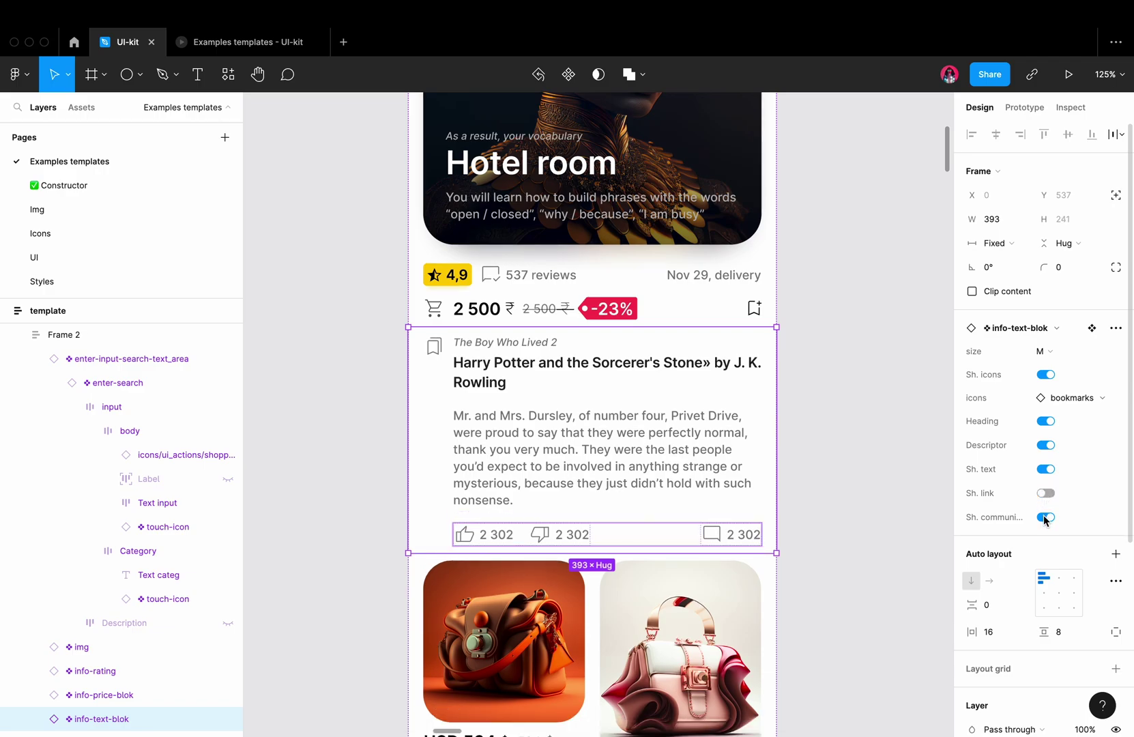
{"action": "left_click", "coordinate": [1045, 518]}
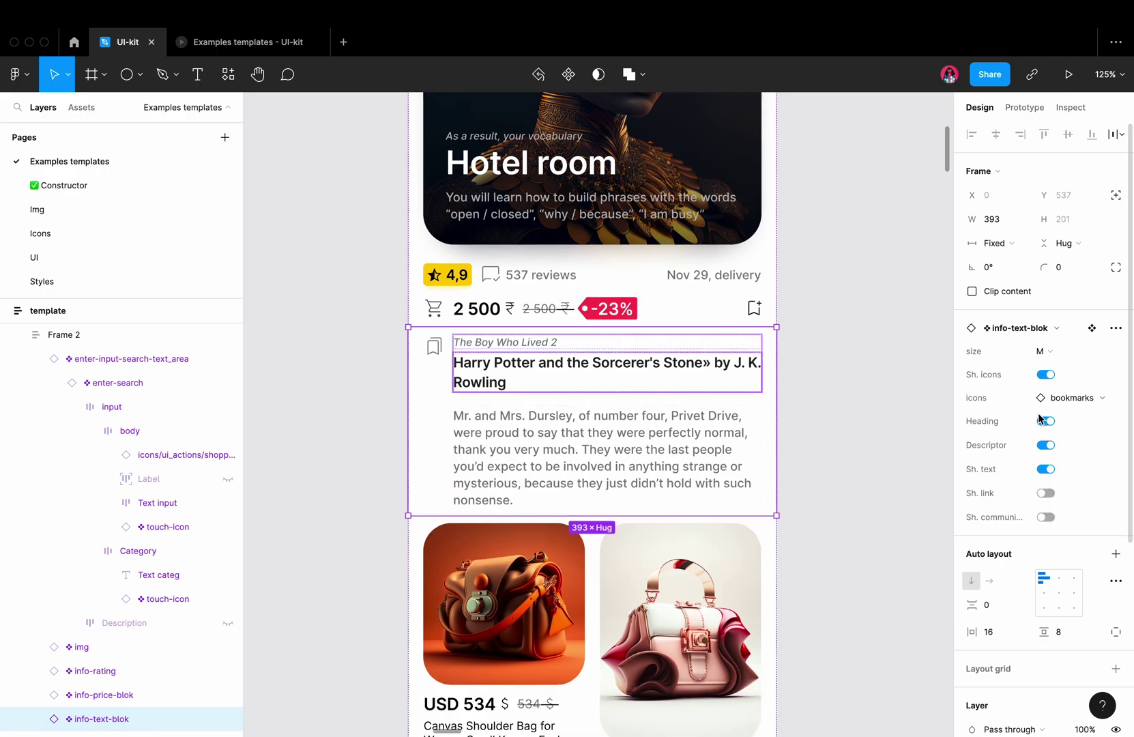
{"action": "left_click", "coordinate": [1045, 375]}
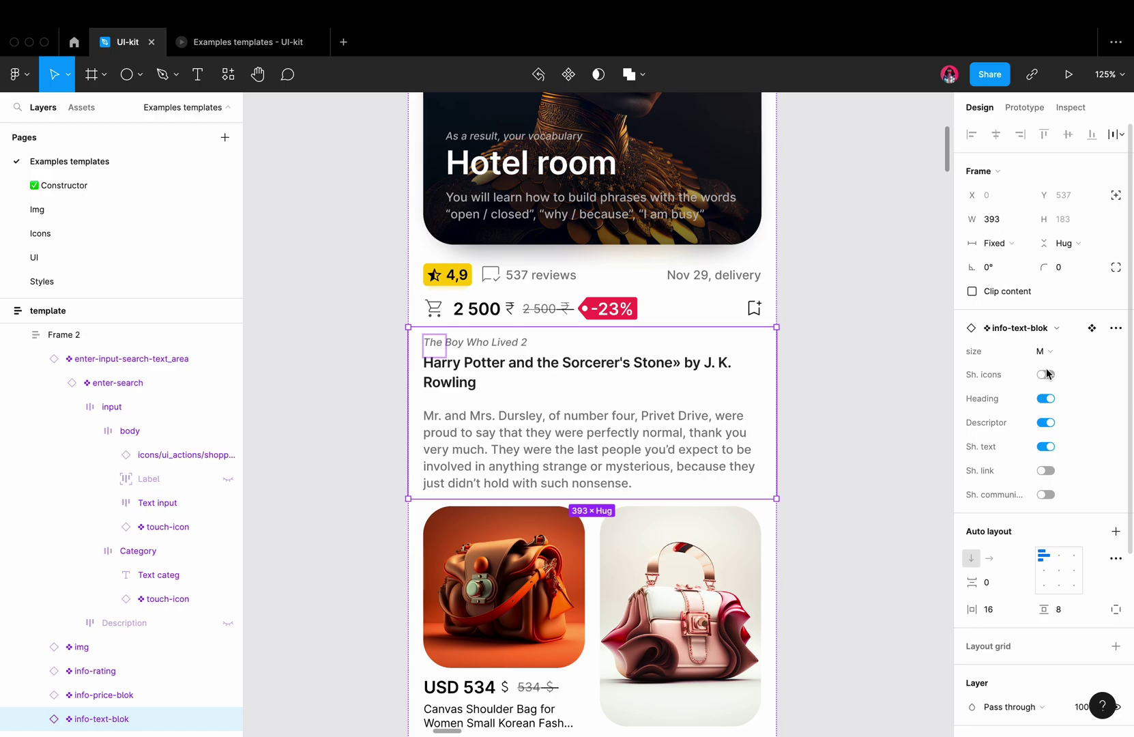
{"action": "left_click", "coordinate": [1042, 351]}
{"action": "left_click", "coordinate": [1070, 375]}
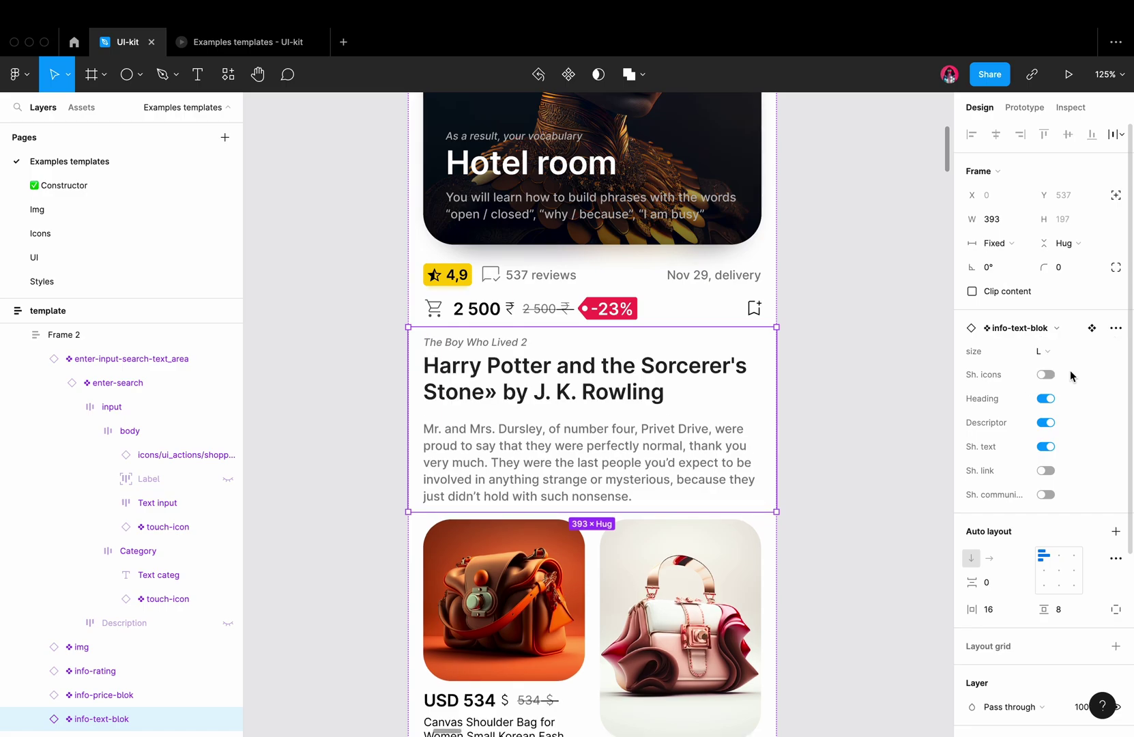
{"action": "left_click", "coordinate": [810, 400]}
{"action": "scroll", "coordinate": [810, 400], "scroll_direction": "down", "scroll_amount": 5}
{"action": "scroll", "coordinate": [810, 400], "scroll_direction": "down", "scroll_amount": 5}
{"action": "scroll", "coordinate": [809, 401], "scroll_direction": "down", "scroll_amount": 3}
{"action": "left_click", "coordinate": [620, 460]}
Step: On all four card-blok-img cards, turn off touch-icon, discount, price, rating and button
{"action": "key", "text": "Return"}
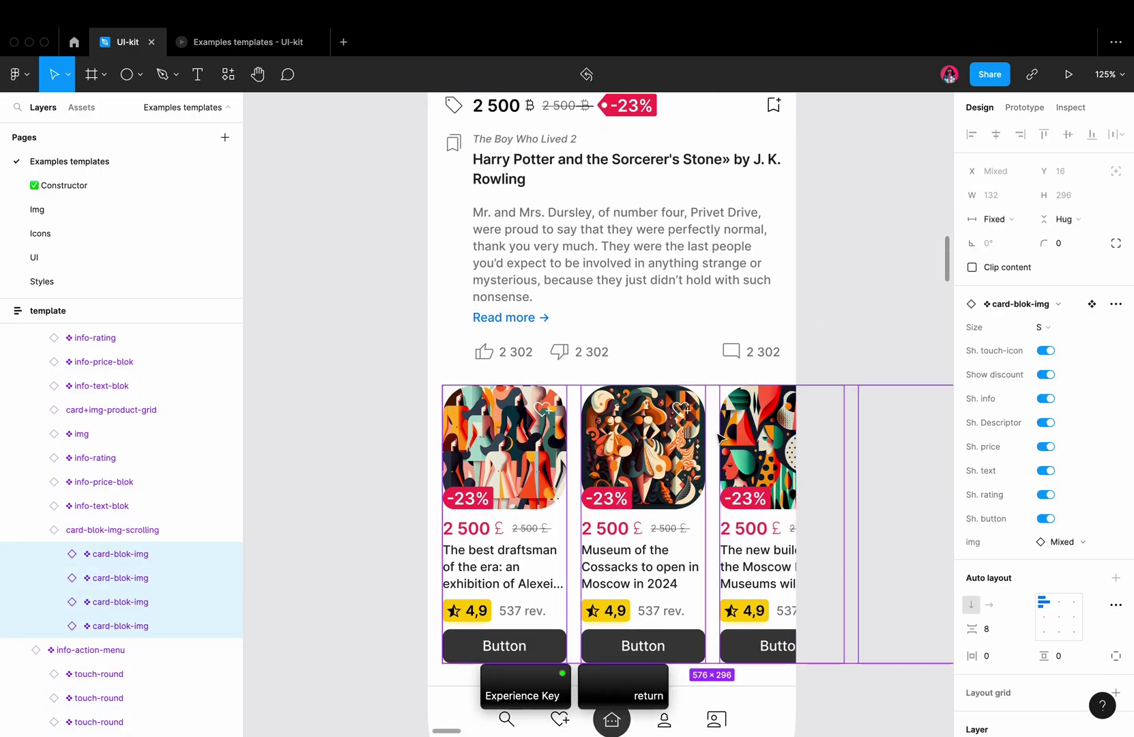
{"action": "left_click", "coordinate": [1046, 351]}
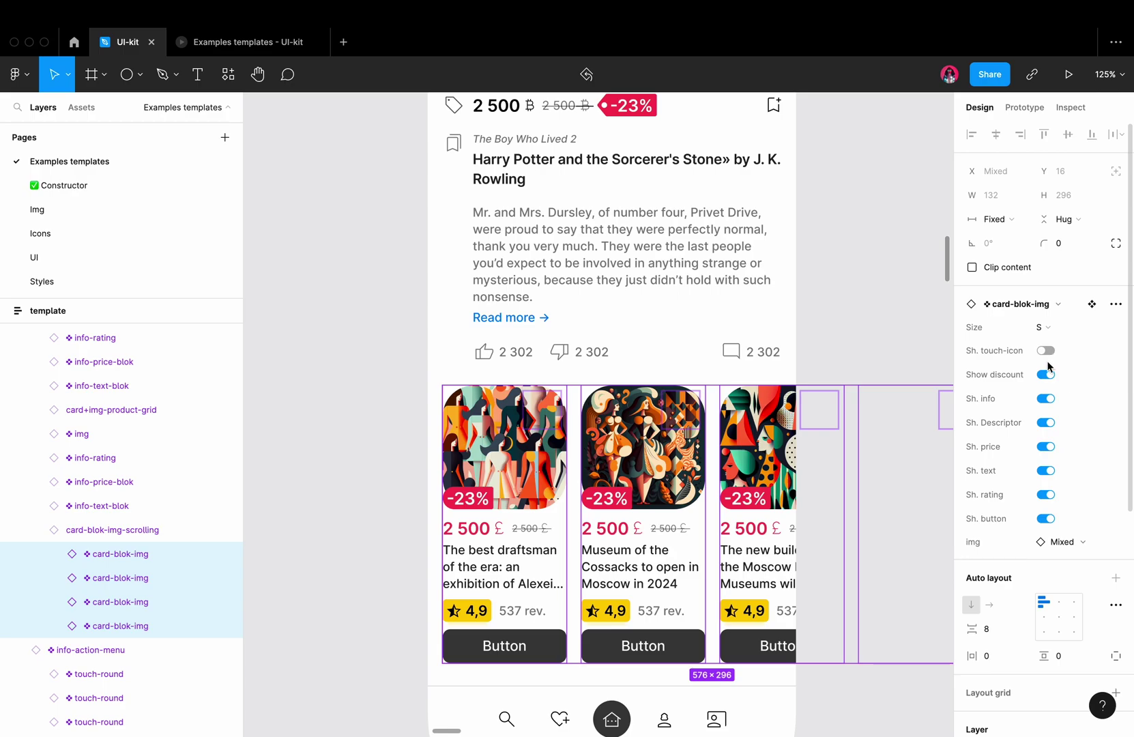
{"action": "left_click", "coordinate": [1045, 374]}
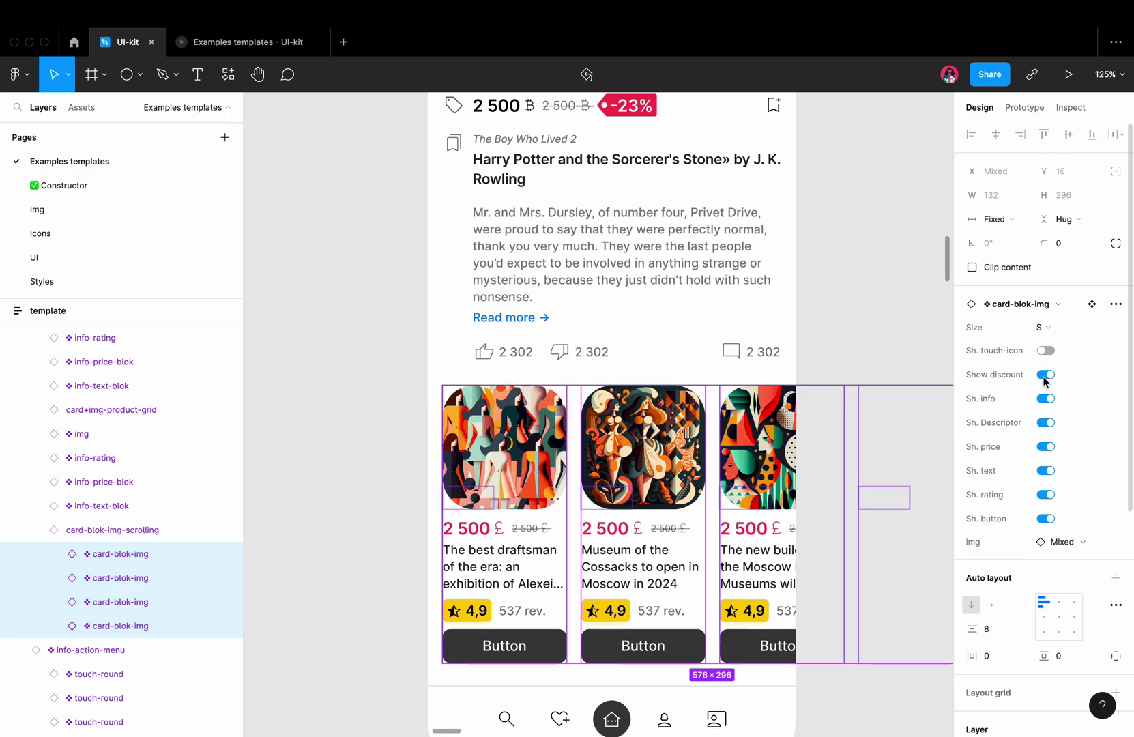
{"action": "left_click", "coordinate": [1046, 446]}
{"action": "left_click", "coordinate": [1046, 494]}
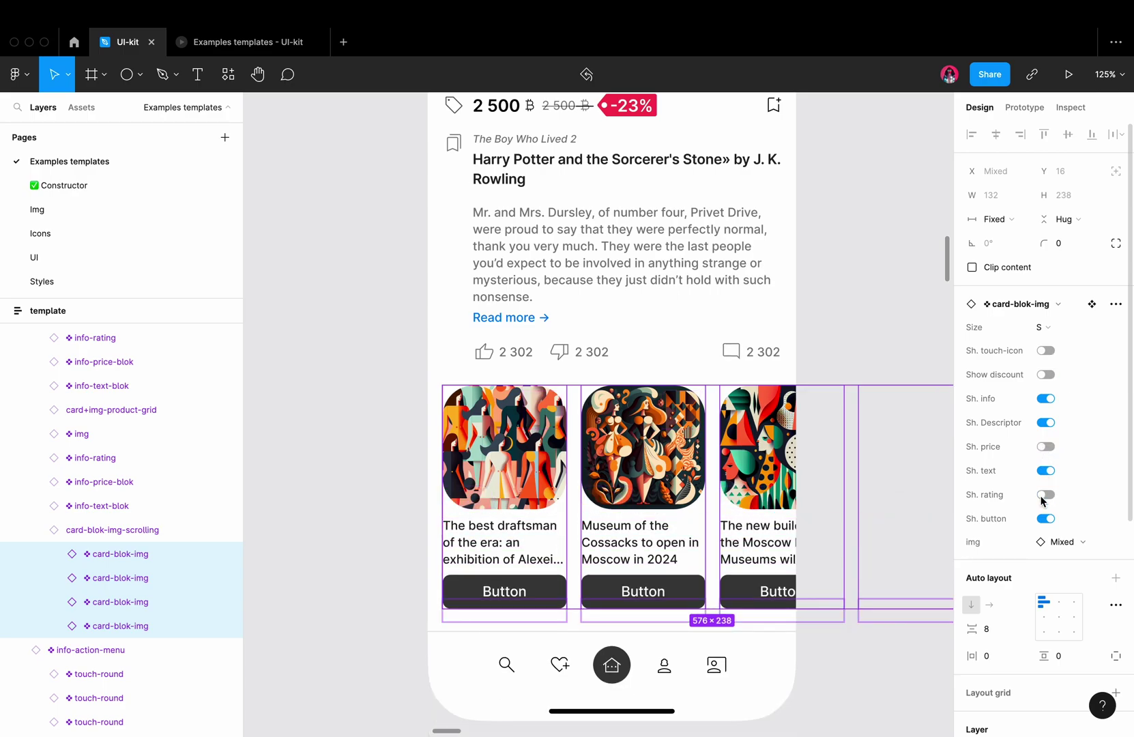
{"action": "left_click", "coordinate": [1045, 518]}
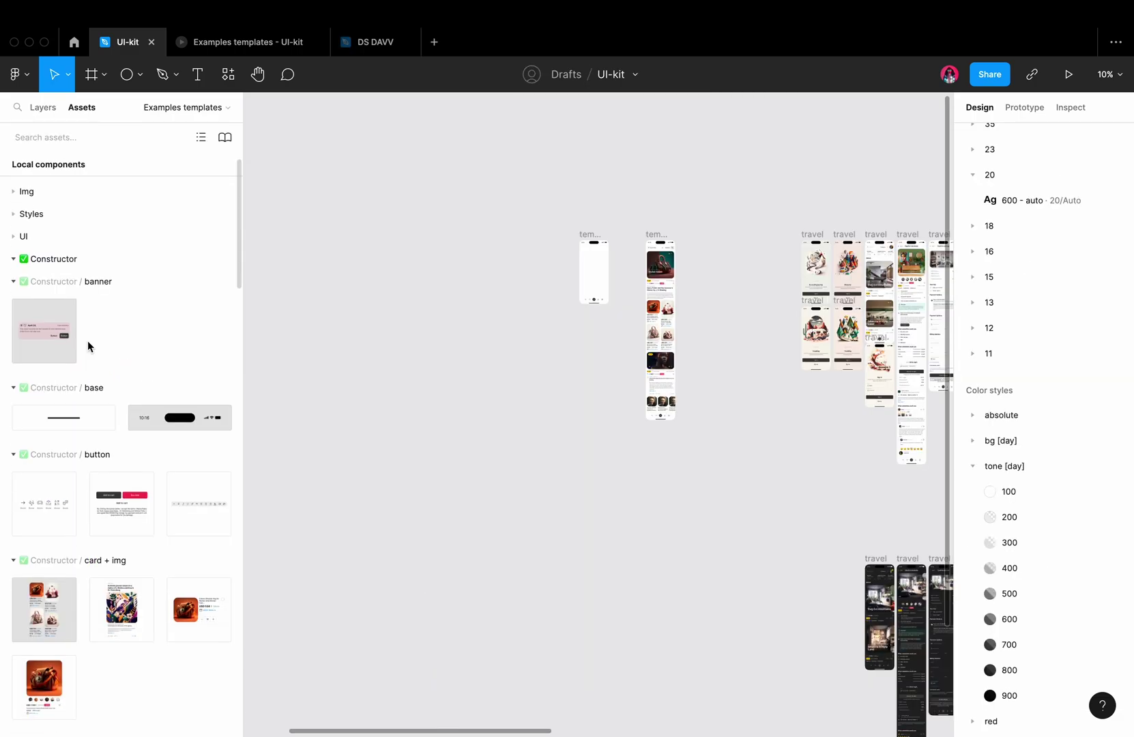
{"action": "scroll", "coordinate": [88, 346], "scroll_direction": "down", "scroll_amount": 1}
{"action": "scroll", "coordinate": [87, 345], "scroll_direction": "down", "scroll_amount": 3}
{"action": "scroll", "coordinate": [88, 346], "scroll_direction": "down", "scroll_amount": 1}
{"action": "scroll", "coordinate": [88, 346], "scroll_direction": "down", "scroll_amount": 2}
{"action": "scroll", "coordinate": [88, 346], "scroll_direction": "down", "scroll_amount": 3}
{"action": "scroll", "coordinate": [88, 346], "scroll_direction": "down", "scroll_amount": 2}
{"action": "scroll", "coordinate": [88, 346], "scroll_direction": "down", "scroll_amount": 4}
{"action": "scroll", "coordinate": [88, 346], "scroll_direction": "down", "scroll_amount": 4}
{"action": "scroll", "coordinate": [87, 341], "scroll_direction": "down", "scroll_amount": 2}
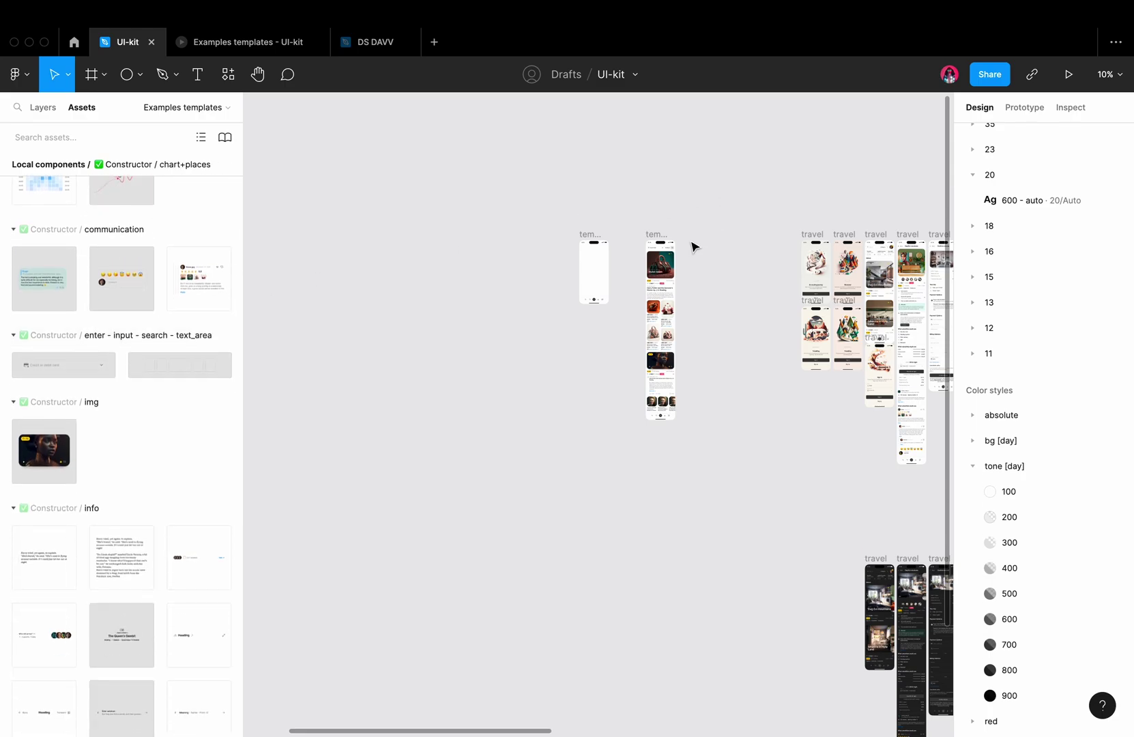
{"action": "scroll", "coordinate": [657, 265], "scroll_direction": "up", "scroll_amount": 5}
{"action": "scroll", "coordinate": [657, 266], "scroll_direction": "up", "scroll_amount": 5}
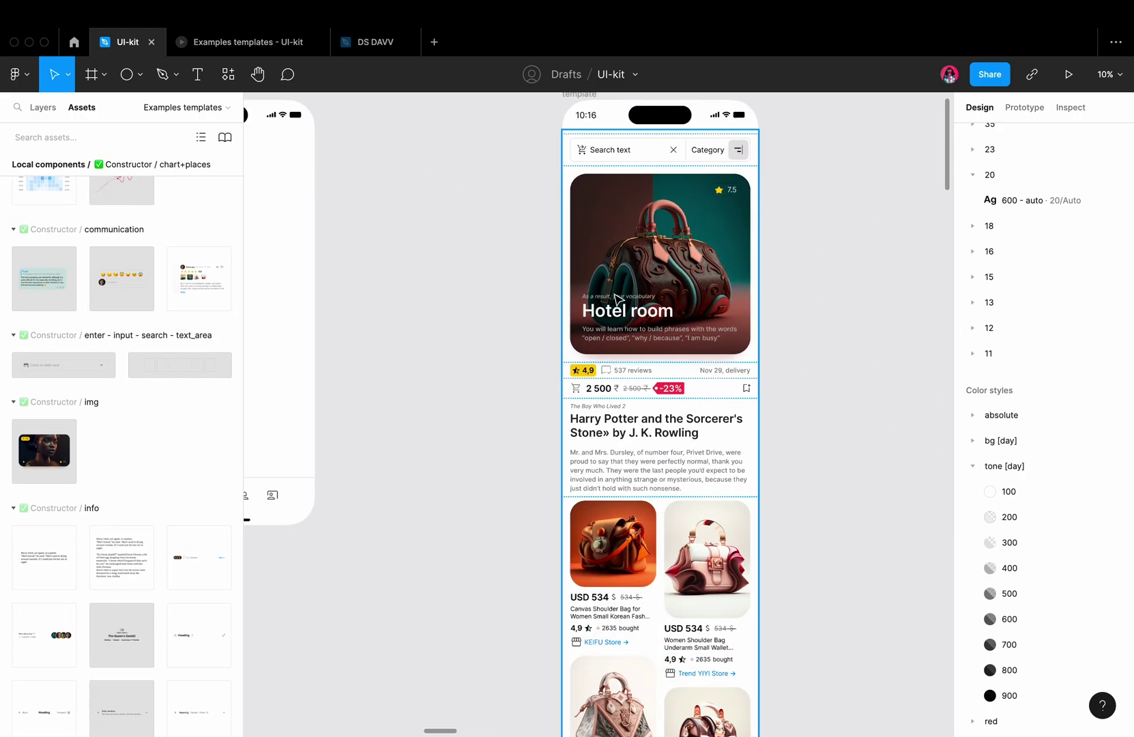
Step: Nudge the handbag product grid with arrow keys so it sits below the text block
{"action": "left_click", "coordinate": [640, 296]}
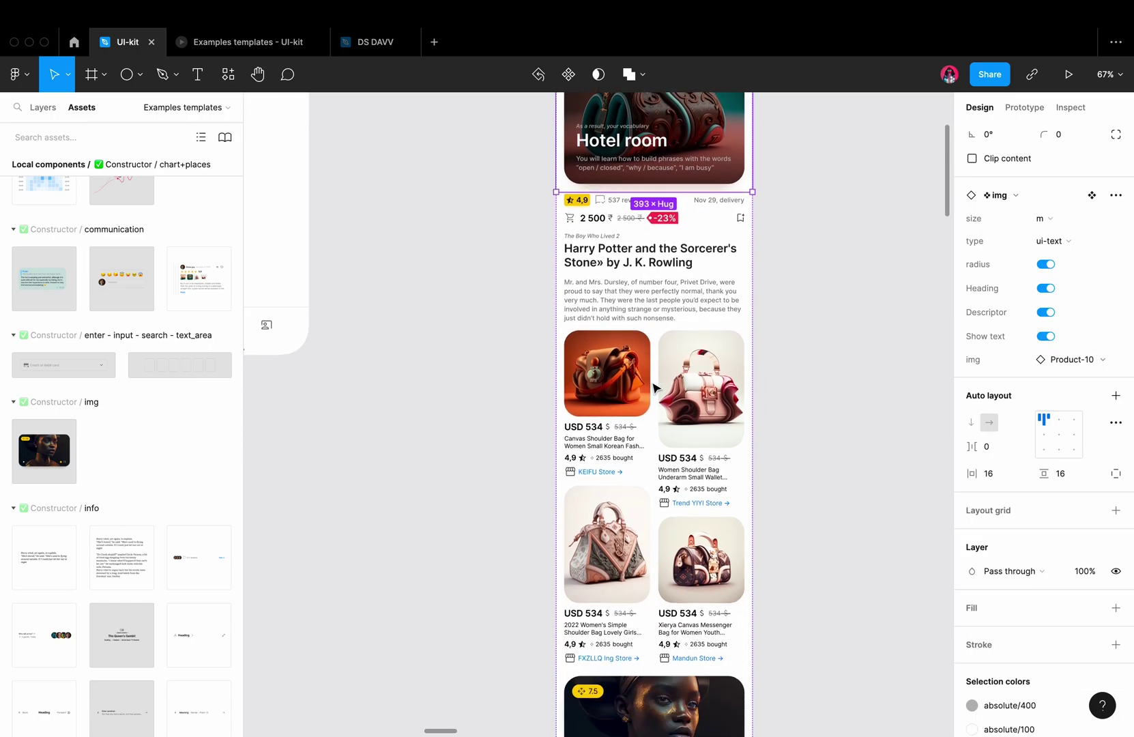
{"action": "scroll", "coordinate": [648, 389], "scroll_direction": "down", "scroll_amount": 2}
{"action": "left_click", "coordinate": [648, 390]}
{"action": "key", "text": "Up"}
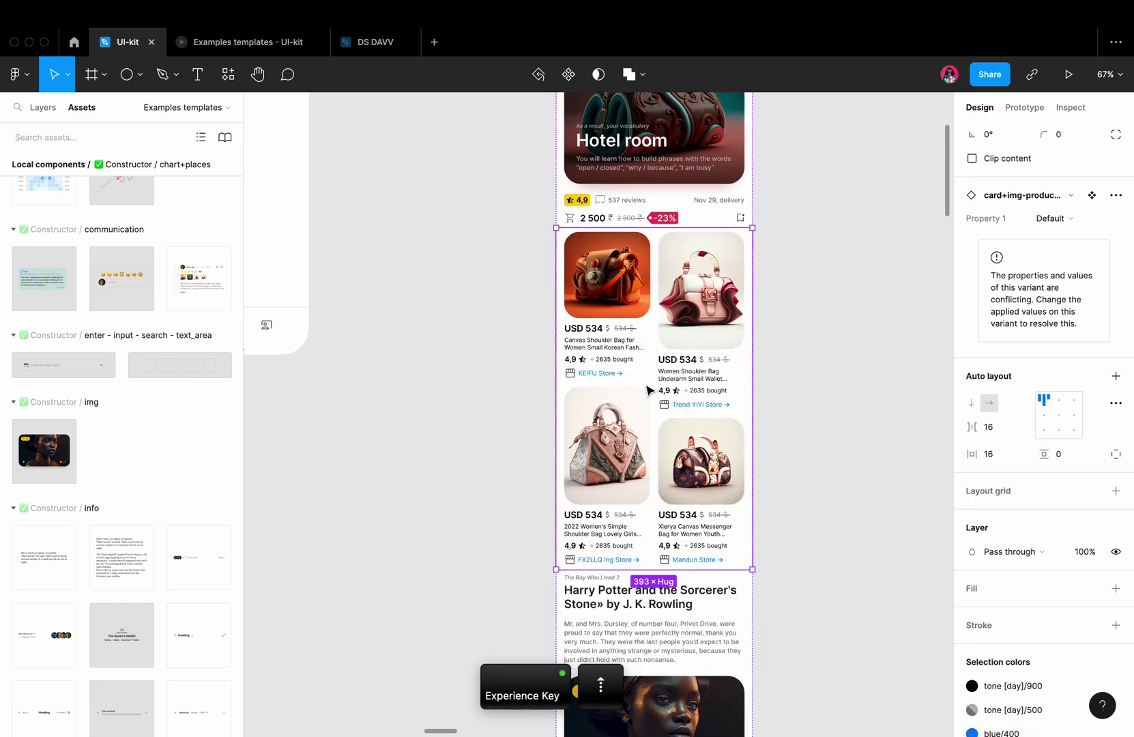
{"action": "key", "text": "Up"}
{"action": "key", "text": "Down"}
{"action": "key", "text": "Down"}
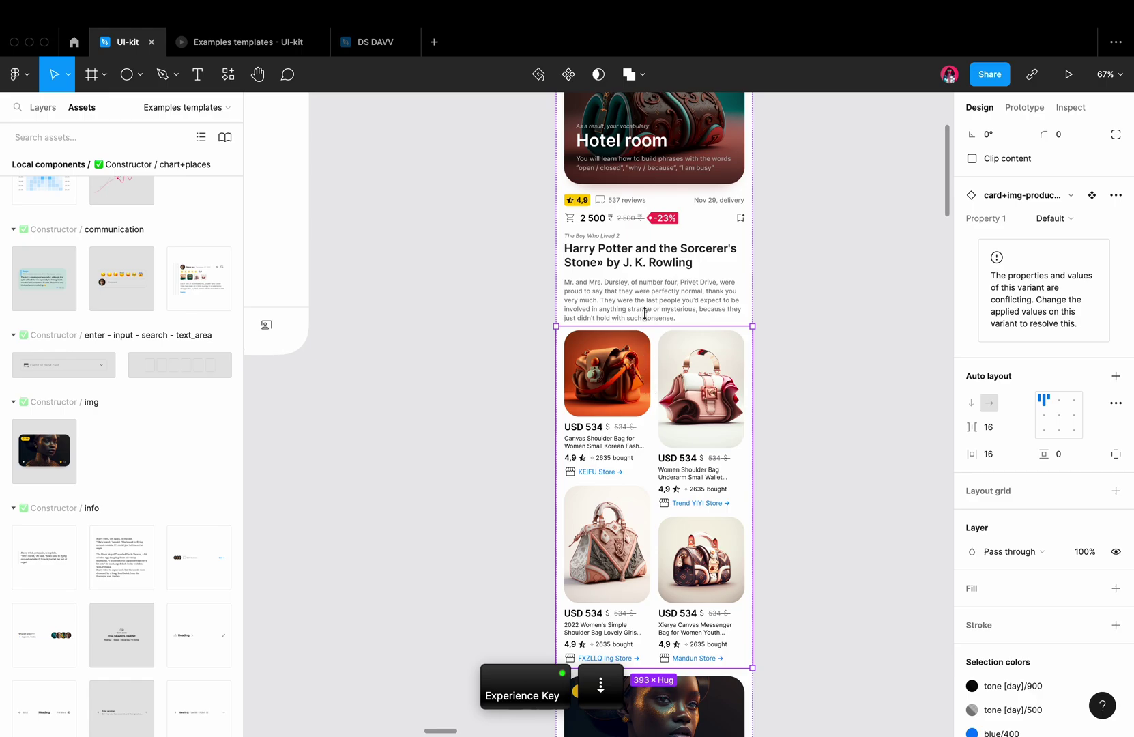
Step: Turn the Harry Potter block's Sh. icons, Sh. link and Sh. communi back on
{"action": "left_click", "coordinate": [648, 313]}
{"action": "left_click", "coordinate": [1046, 242]}
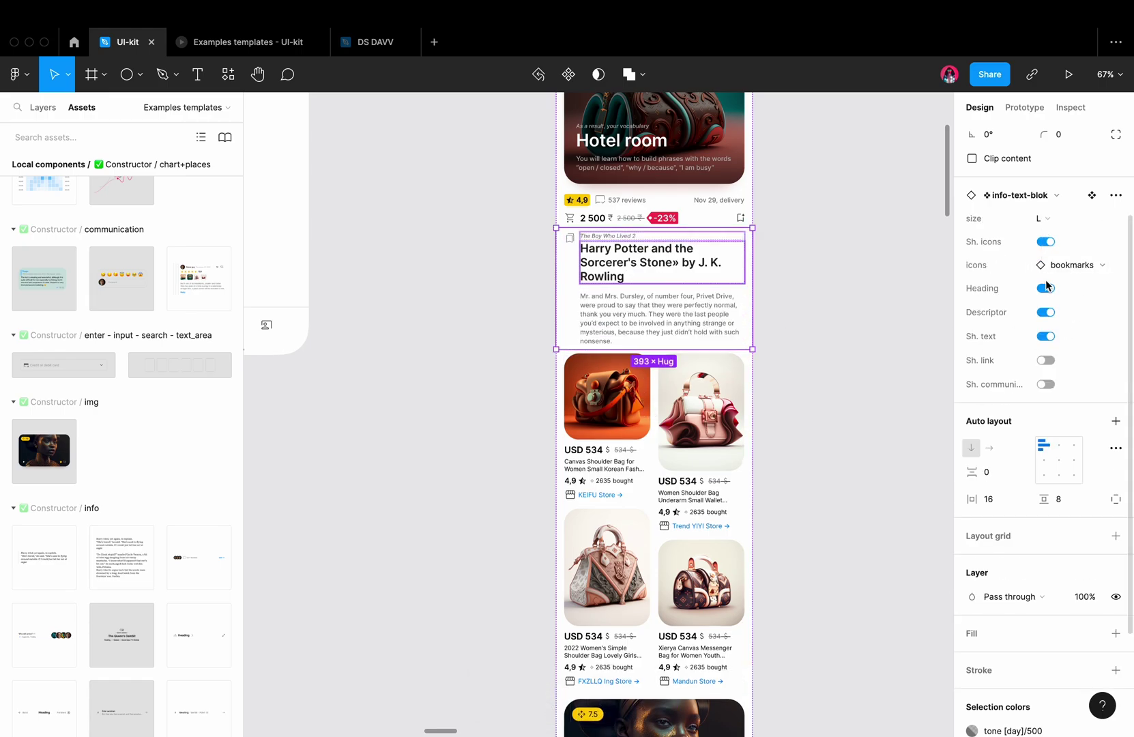
{"action": "left_click", "coordinate": [1043, 364]}
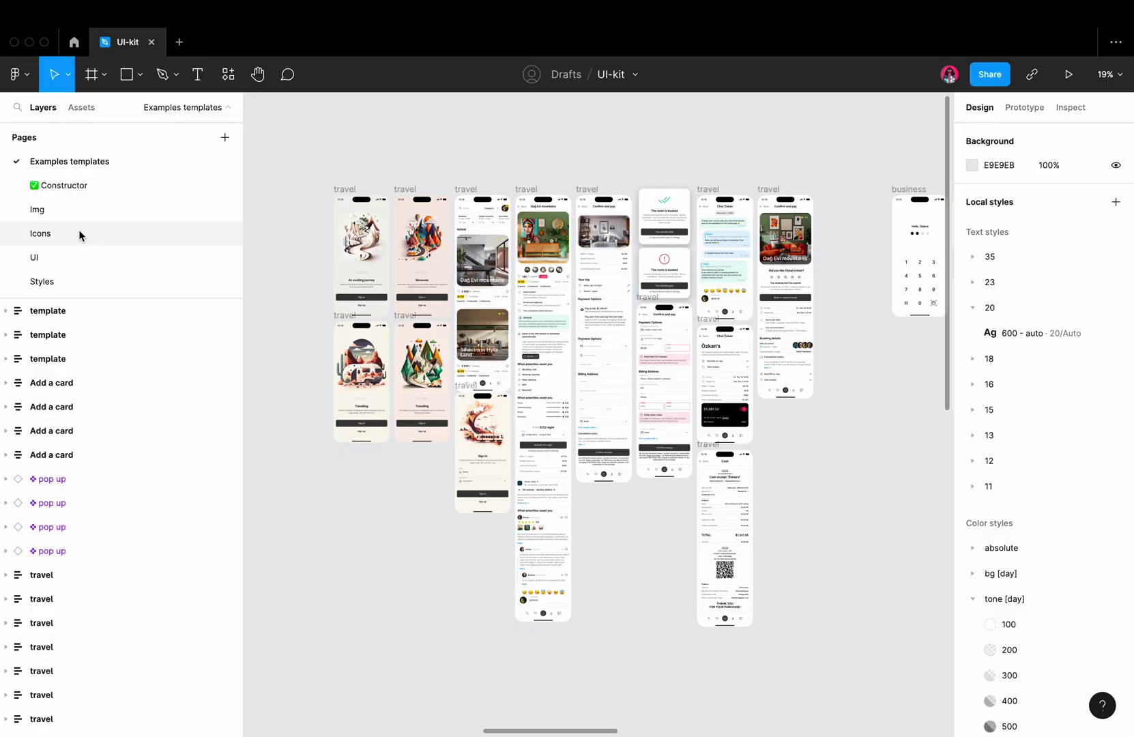
Step: View the heart favorite icon on the Icons page, then go to the Styles page
{"action": "left_click", "coordinate": [79, 233]}
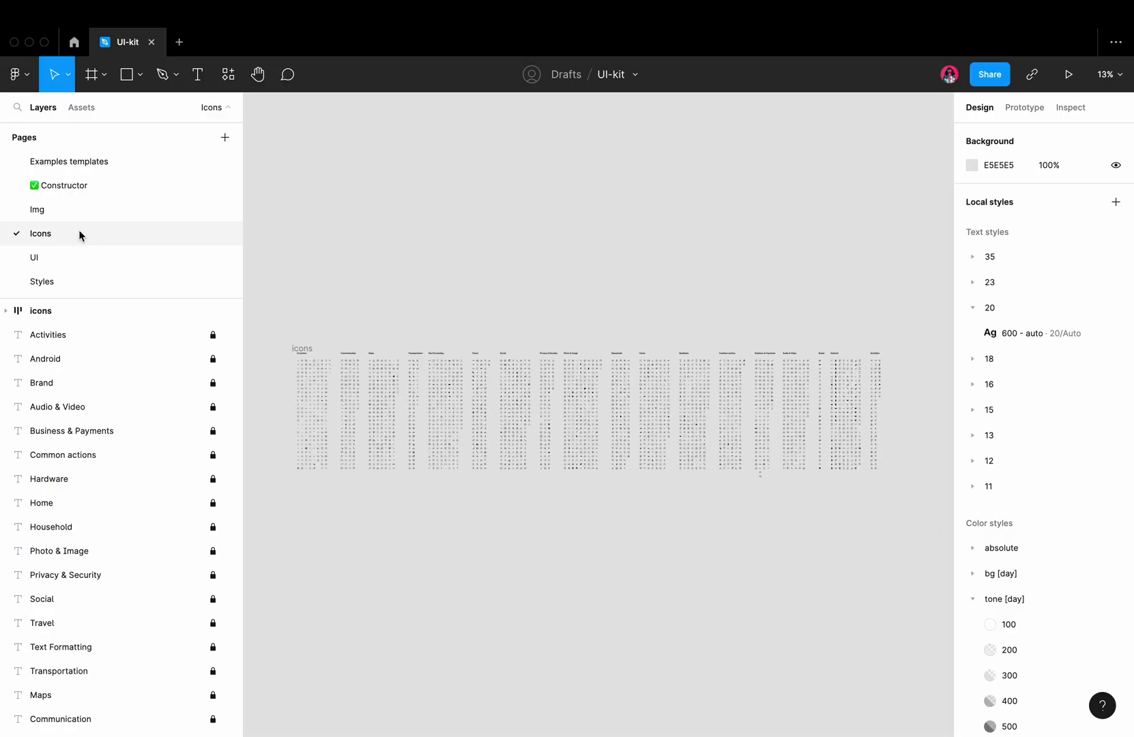
{"action": "scroll", "coordinate": [302, 381], "scroll_direction": "up", "scroll_amount": 3}
{"action": "scroll", "coordinate": [303, 381], "scroll_direction": "up", "scroll_amount": 3}
{"action": "scroll", "coordinate": [301, 382], "scroll_direction": "up", "scroll_amount": 3}
{"action": "scroll", "coordinate": [302, 382], "scroll_direction": "up", "scroll_amount": 2}
{"action": "scroll", "coordinate": [302, 382], "scroll_direction": "left", "scroll_amount": 2}
{"action": "scroll", "coordinate": [302, 382], "scroll_direction": "up", "scroll_amount": 1}
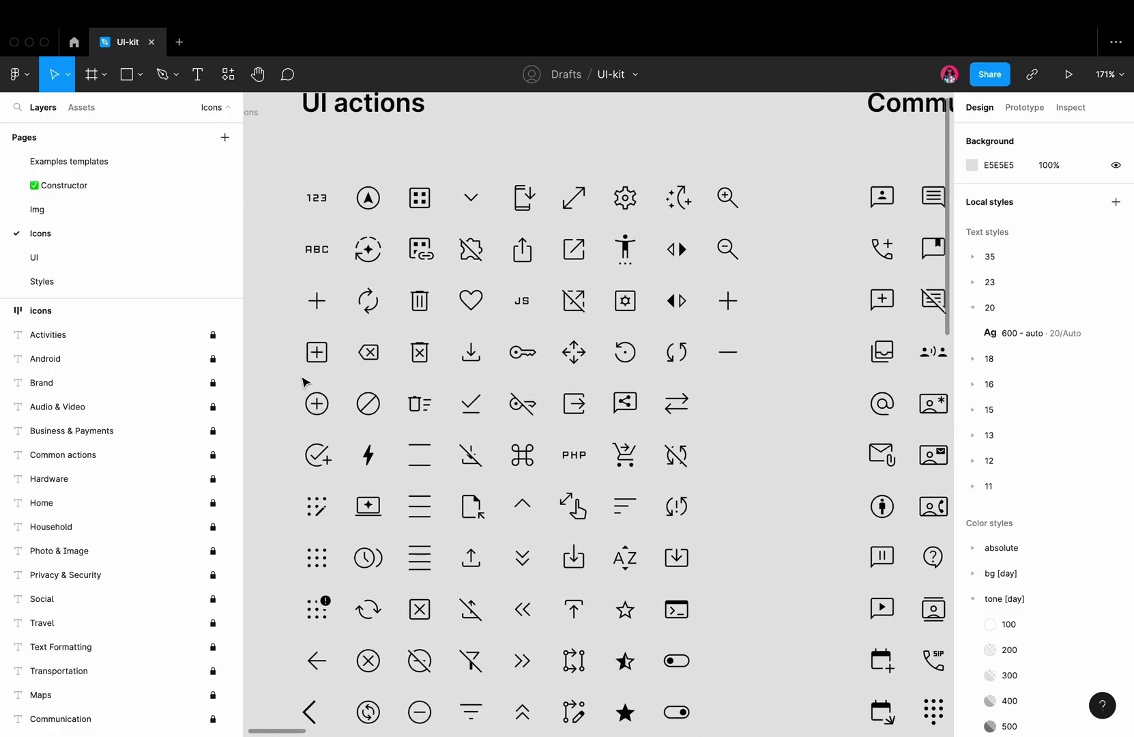
{"action": "left_click", "coordinate": [475, 312]}
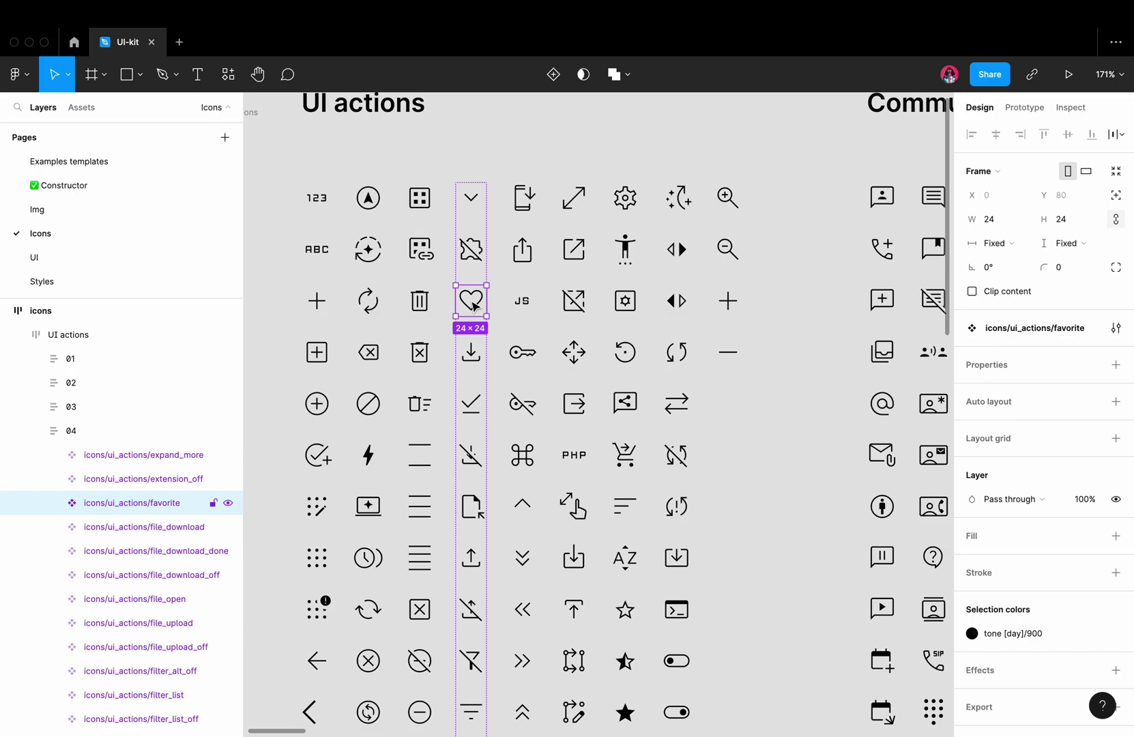
{"action": "left_click", "coordinate": [49, 283]}
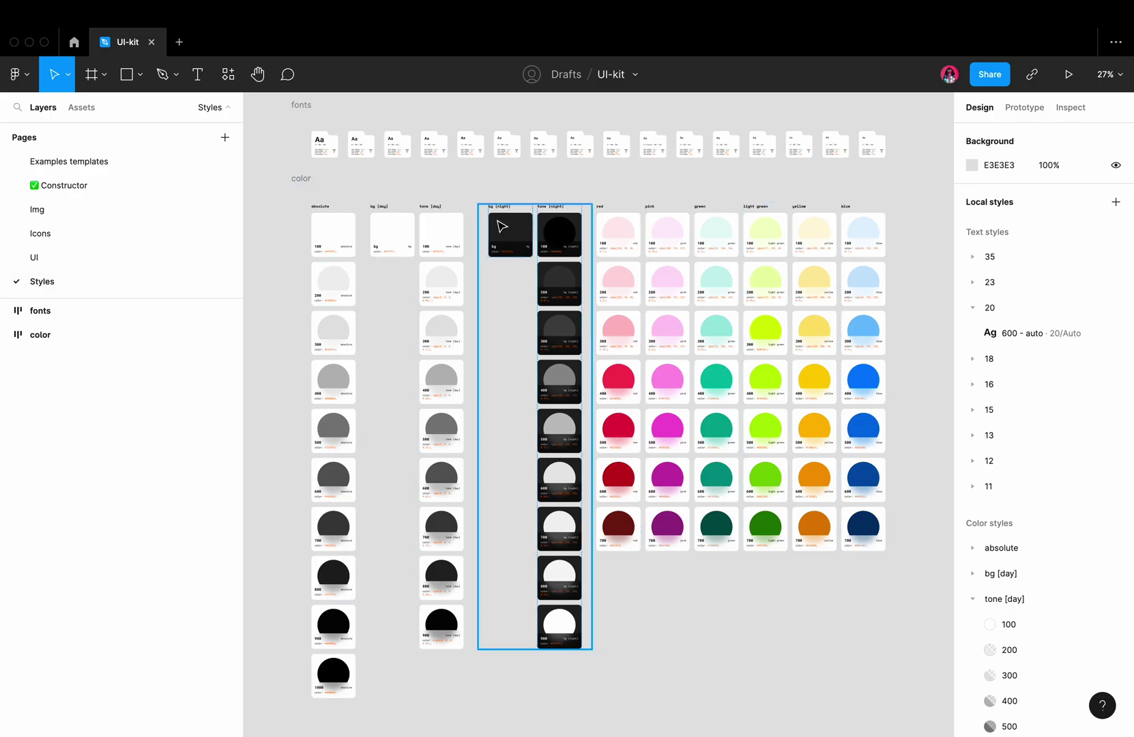
{"action": "scroll", "coordinate": [330, 230], "scroll_direction": "up", "scroll_amount": 5}
{"action": "scroll", "coordinate": [330, 229], "scroll_direction": "right", "scroll_amount": 3}
{"action": "scroll", "coordinate": [330, 230], "scroll_direction": "right", "scroll_amount": 3}
{"action": "scroll", "coordinate": [330, 230], "scroll_direction": "right", "scroll_amount": 3}
{"action": "scroll", "coordinate": [329, 229], "scroll_direction": "down", "scroll_amount": 3}
{"action": "scroll", "coordinate": [329, 229], "scroll_direction": "left", "scroll_amount": 3}
{"action": "scroll", "coordinate": [330, 230], "scroll_direction": "up", "scroll_amount": 5}
{"action": "scroll", "coordinate": [330, 230], "scroll_direction": "left", "scroll_amount": 3}
{"action": "scroll", "coordinate": [330, 229], "scroll_direction": "left", "scroll_amount": 3}
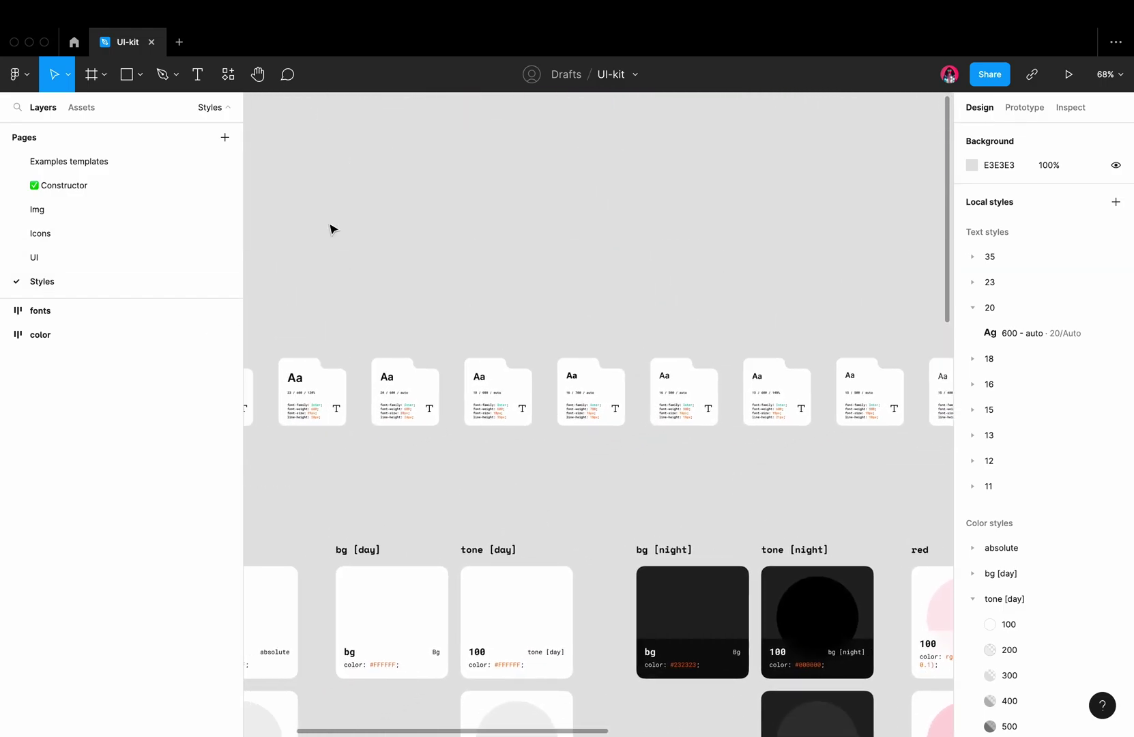
{"action": "scroll", "coordinate": [330, 230], "scroll_direction": "left", "scroll_amount": 2}
{"action": "scroll", "coordinate": [329, 230], "scroll_direction": "right", "scroll_amount": 3}
{"action": "scroll", "coordinate": [330, 230], "scroll_direction": "right", "scroll_amount": 2}
{"action": "scroll", "coordinate": [330, 230], "scroll_direction": "down", "scroll_amount": 3}
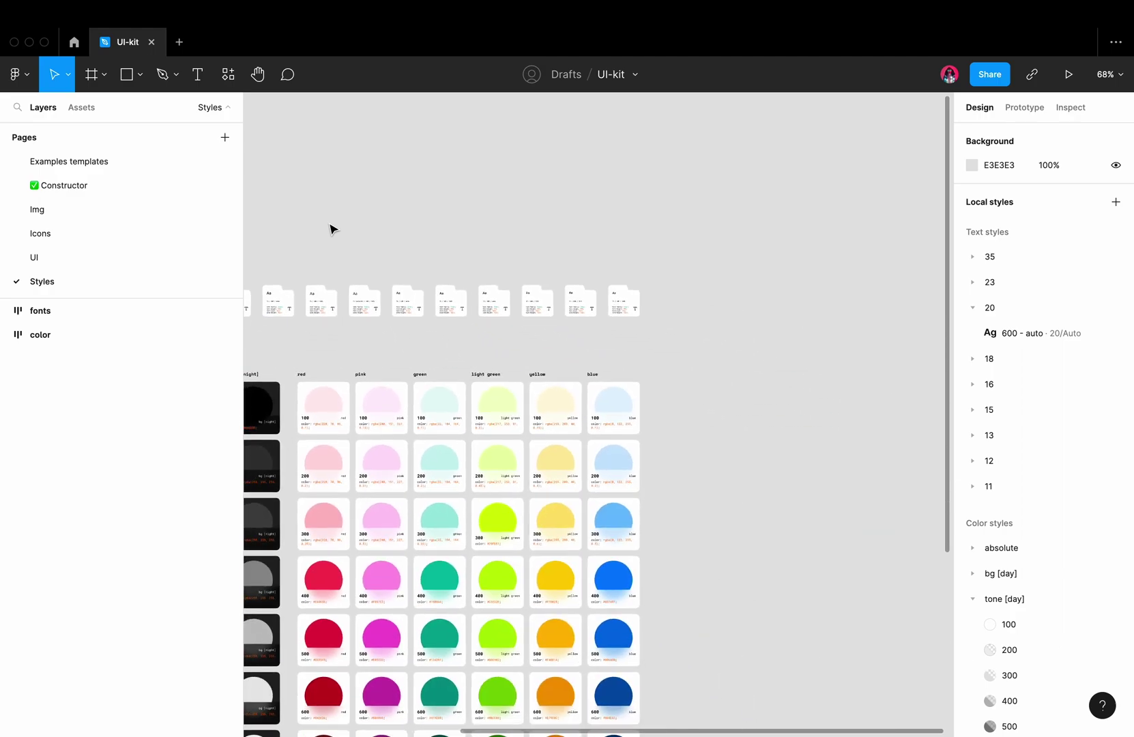
{"action": "scroll", "coordinate": [329, 230], "scroll_direction": "down", "scroll_amount": 2}
{"action": "scroll", "coordinate": [330, 230], "scroll_direction": "down", "scroll_amount": 2}
{"action": "scroll", "coordinate": [329, 229], "scroll_direction": "left", "scroll_amount": 3}
{"action": "scroll", "coordinate": [329, 229], "scroll_direction": "left", "scroll_amount": 1}
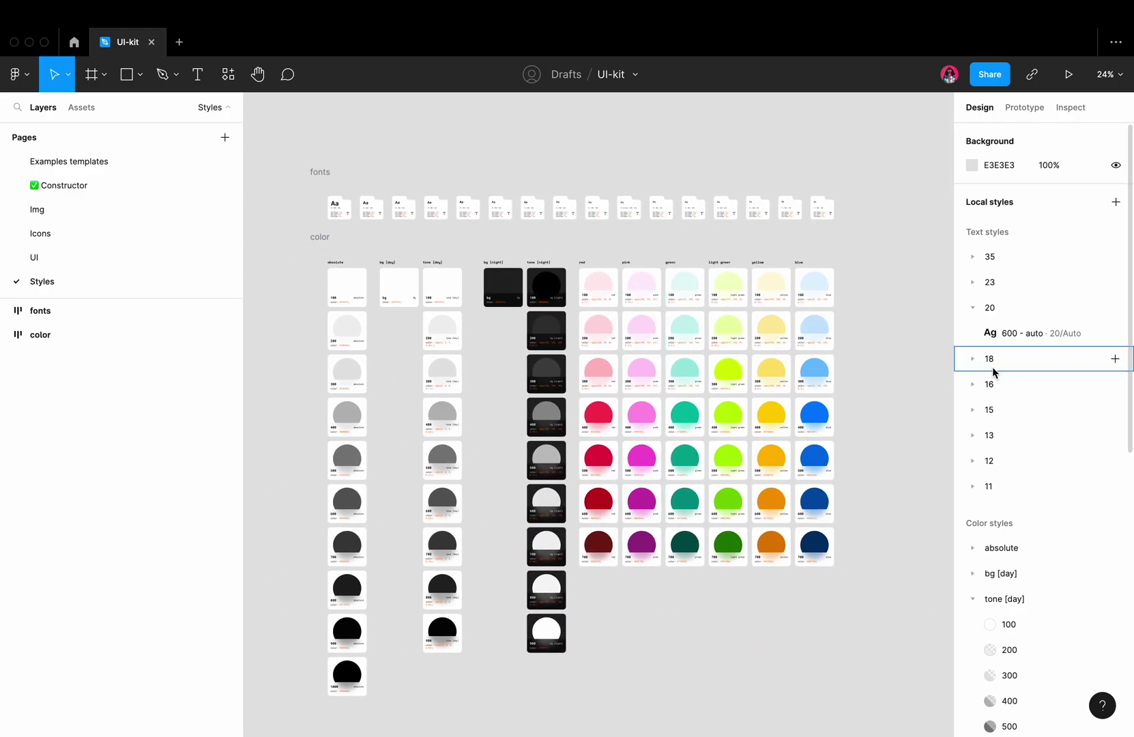
{"action": "left_click", "coordinate": [973, 309]}
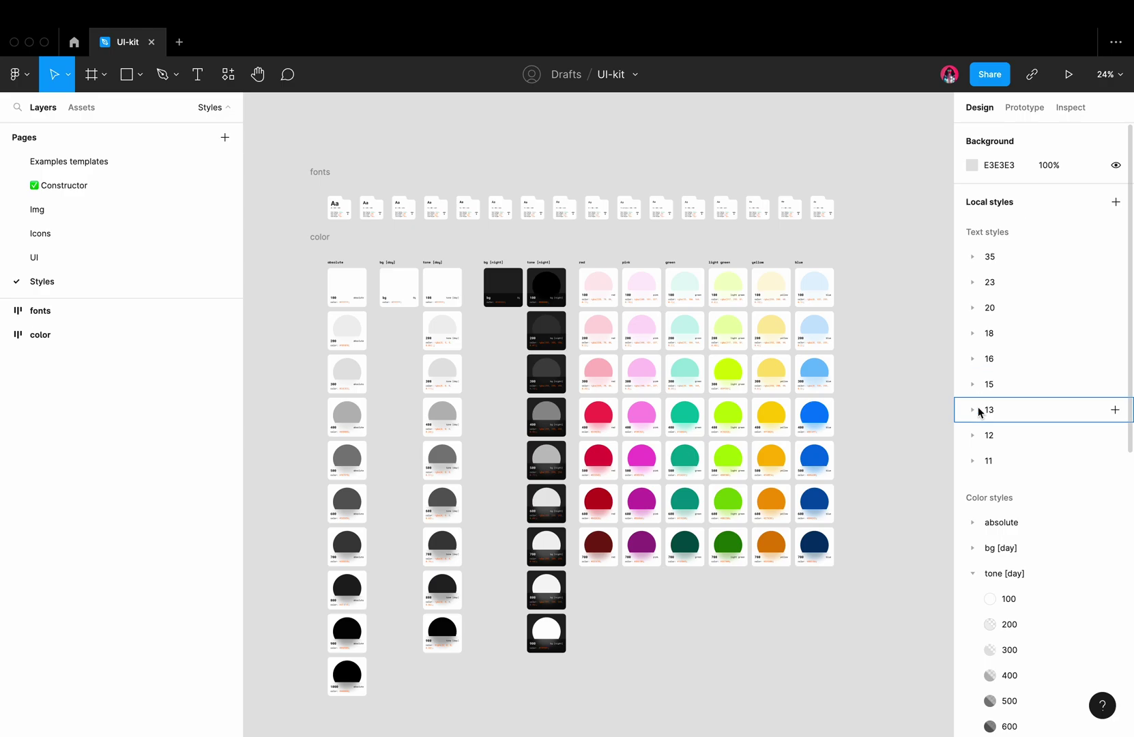
{"action": "left_click", "coordinate": [971, 572]}
{"action": "scroll", "coordinate": [985, 206], "scroll_direction": "down", "scroll_amount": 2}
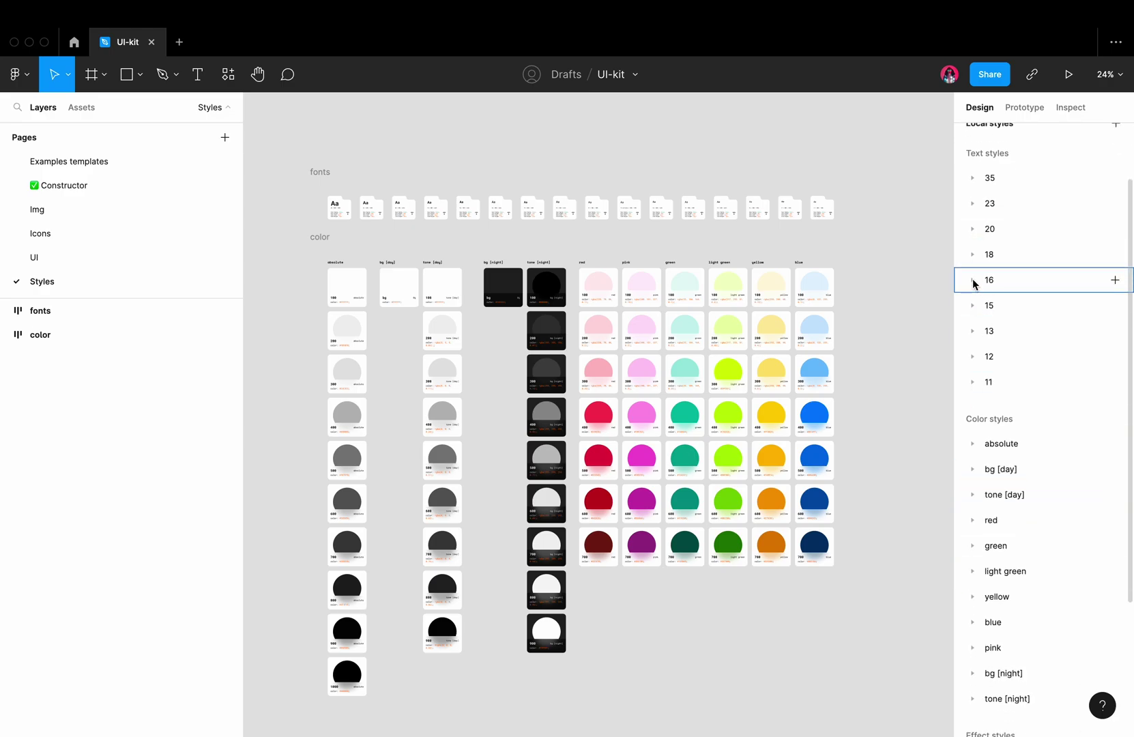
Step: On Examples templates, set the 600 - auto style to Syne SemiBold with uppercase text
{"action": "left_click", "coordinate": [103, 163]}
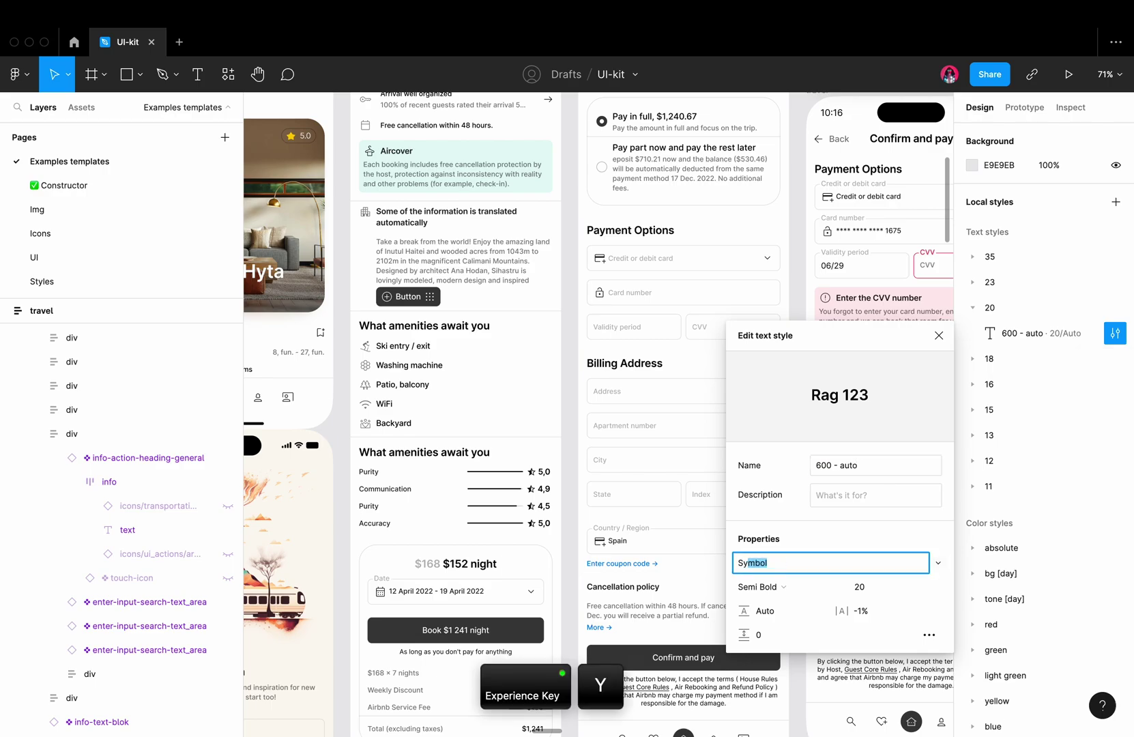
{"action": "type", "text": "Syne"}
{"action": "key", "text": "Return"}
{"action": "left_click", "coordinate": [759, 586]}
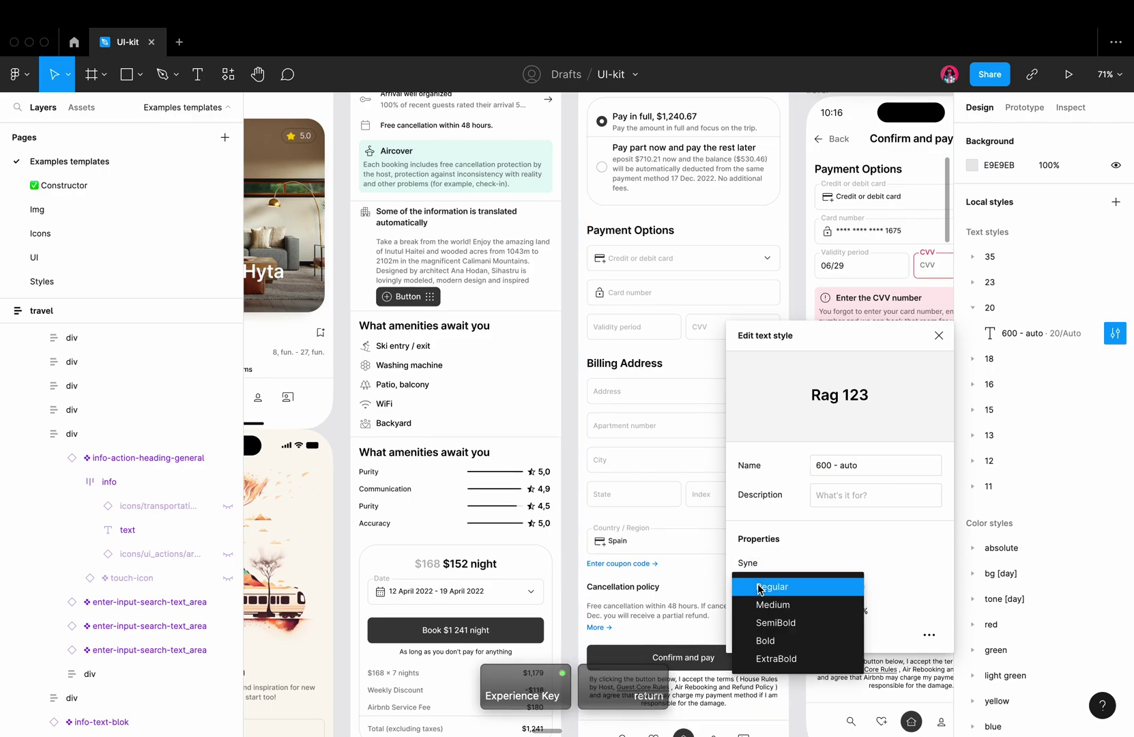
{"action": "left_click", "coordinate": [775, 625]}
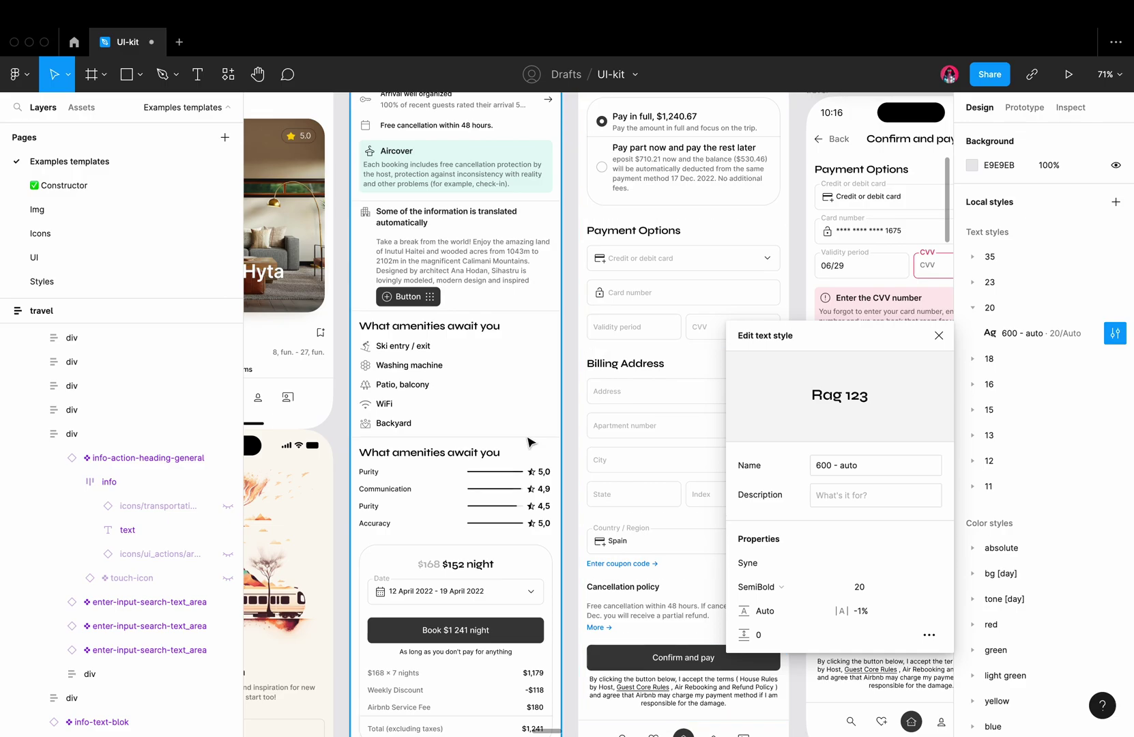
{"action": "left_click", "coordinate": [927, 636]}
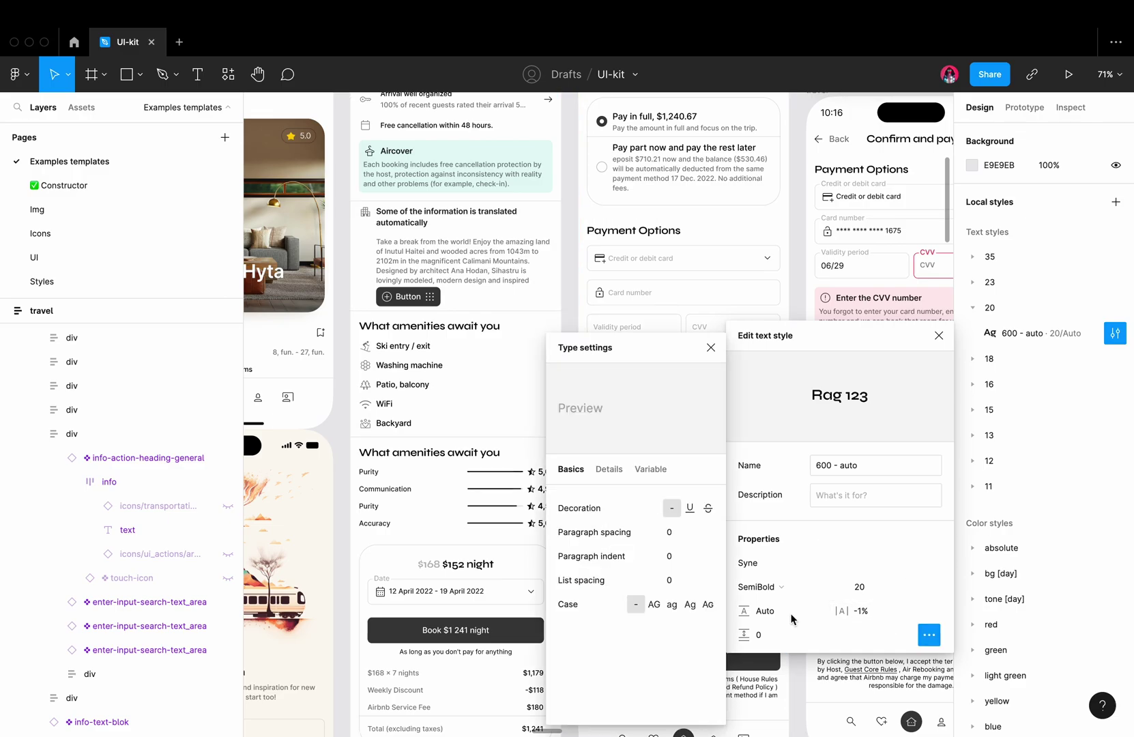
{"action": "left_click", "coordinate": [654, 606]}
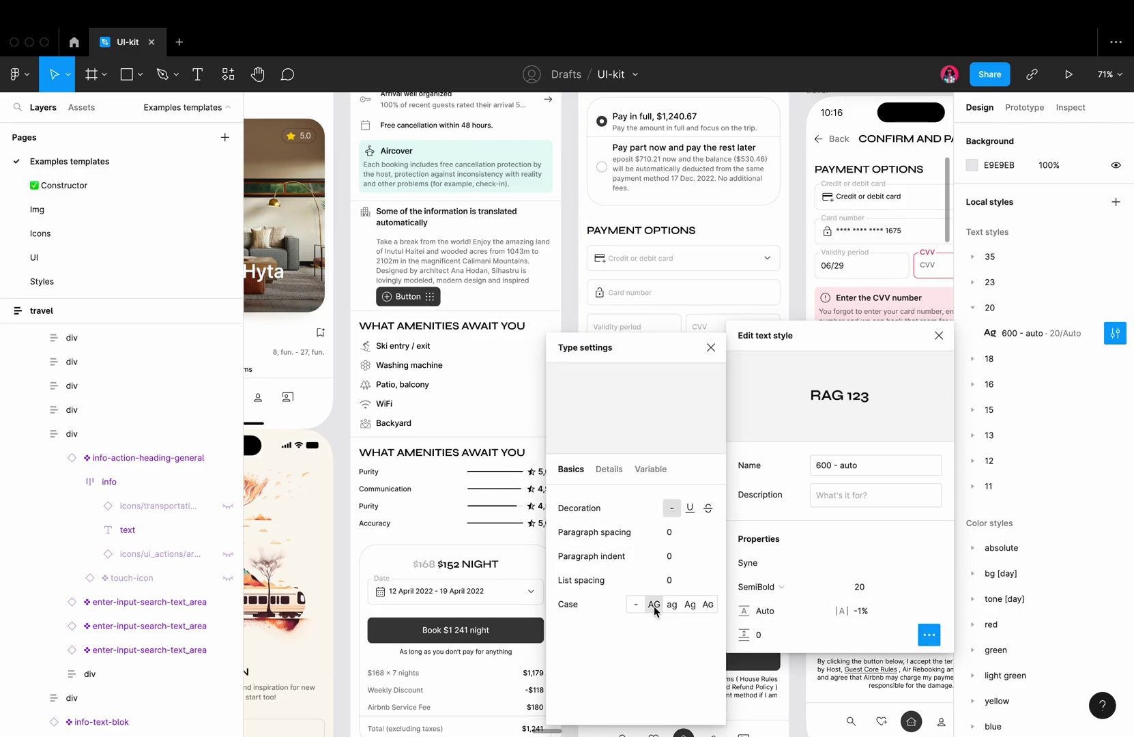
{"action": "left_click", "coordinate": [711, 347]}
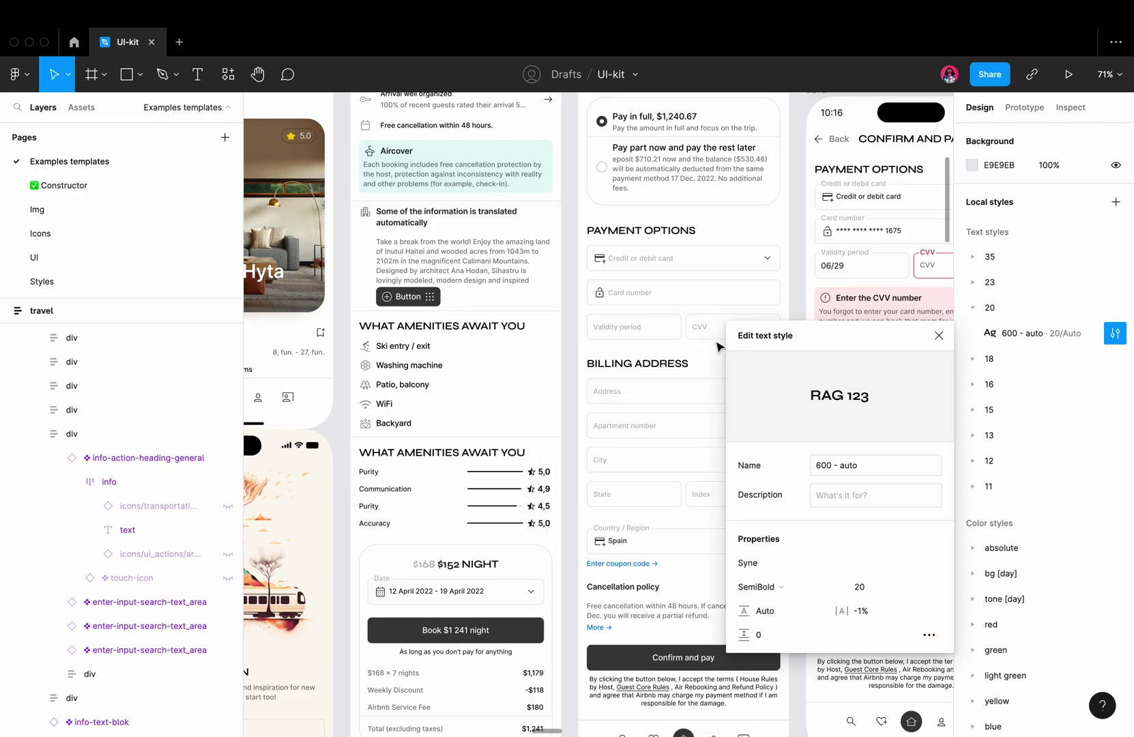
{"action": "left_click", "coordinate": [938, 335]}
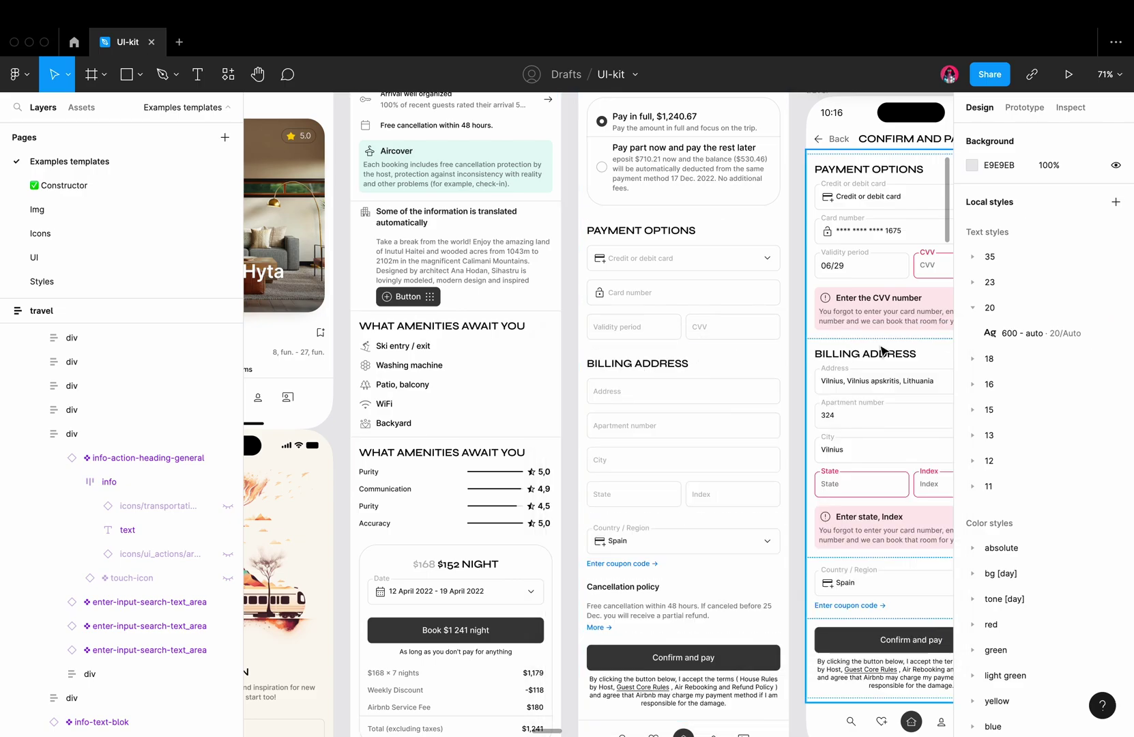
{"action": "scroll", "coordinate": [865, 386], "scroll_direction": "down", "scroll_amount": 4}
{"action": "scroll", "coordinate": [865, 386], "scroll_direction": "left", "scroll_amount": 2}
{"action": "scroll", "coordinate": [865, 386], "scroll_direction": "up", "scroll_amount": 1}
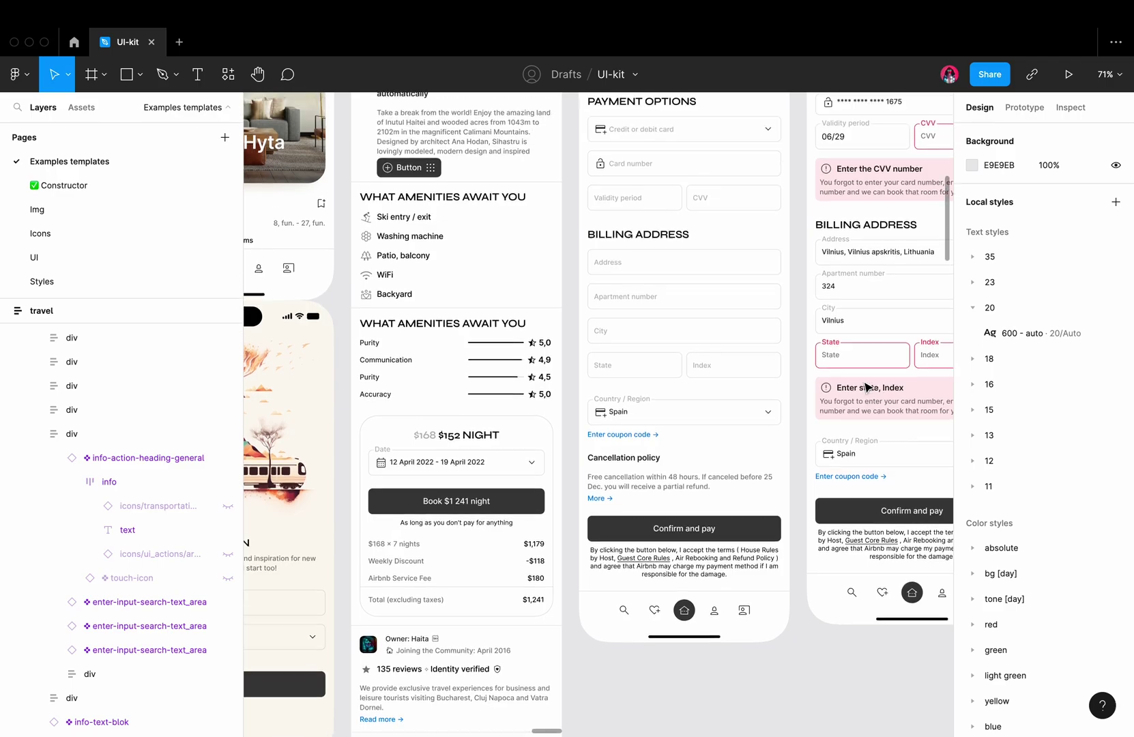
{"action": "scroll", "coordinate": [866, 386], "scroll_direction": "up", "scroll_amount": 1}
Step: Try font size 40 on the 600 - auto style, then undo back to 20
{"action": "left_click", "coordinate": [1114, 333]}
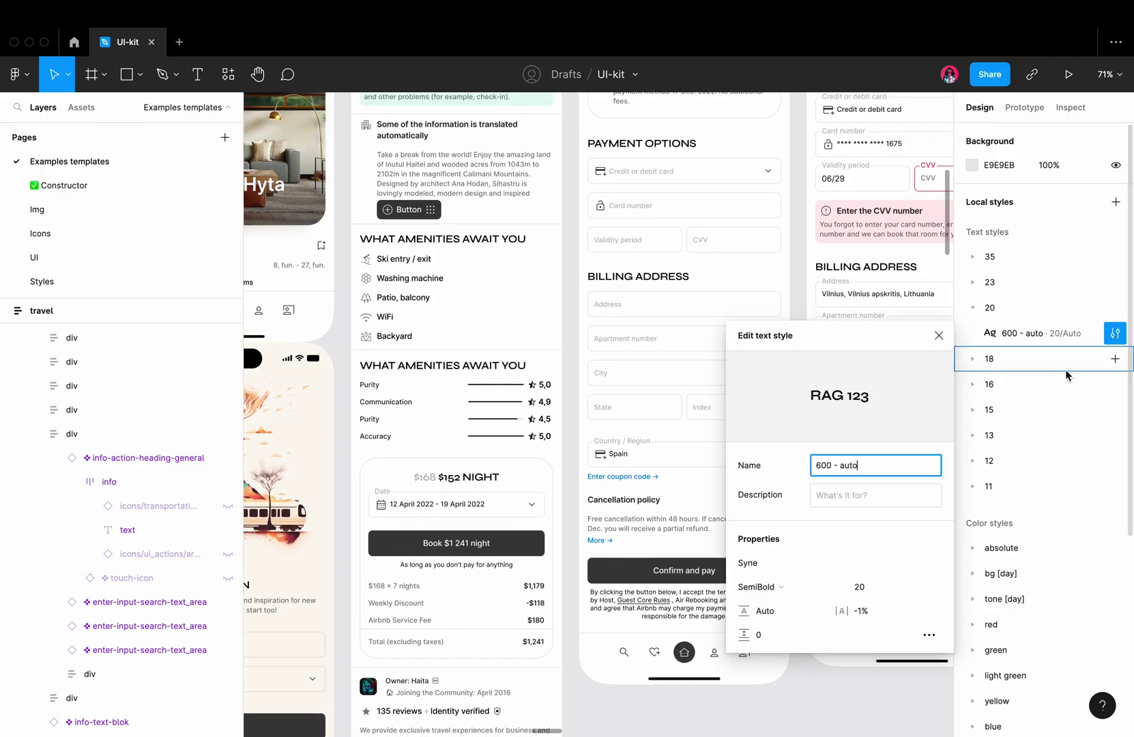
{"action": "left_click", "coordinate": [866, 587]}
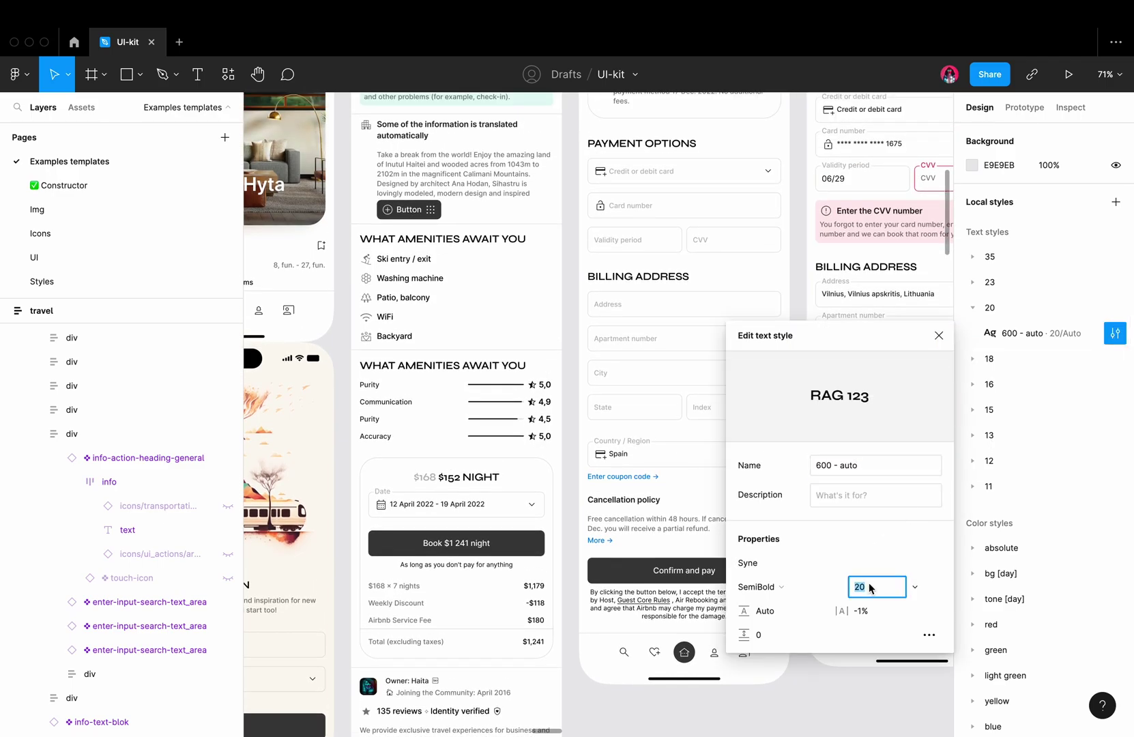
{"action": "type", "text": "40"}
{"action": "key", "text": "Return"}
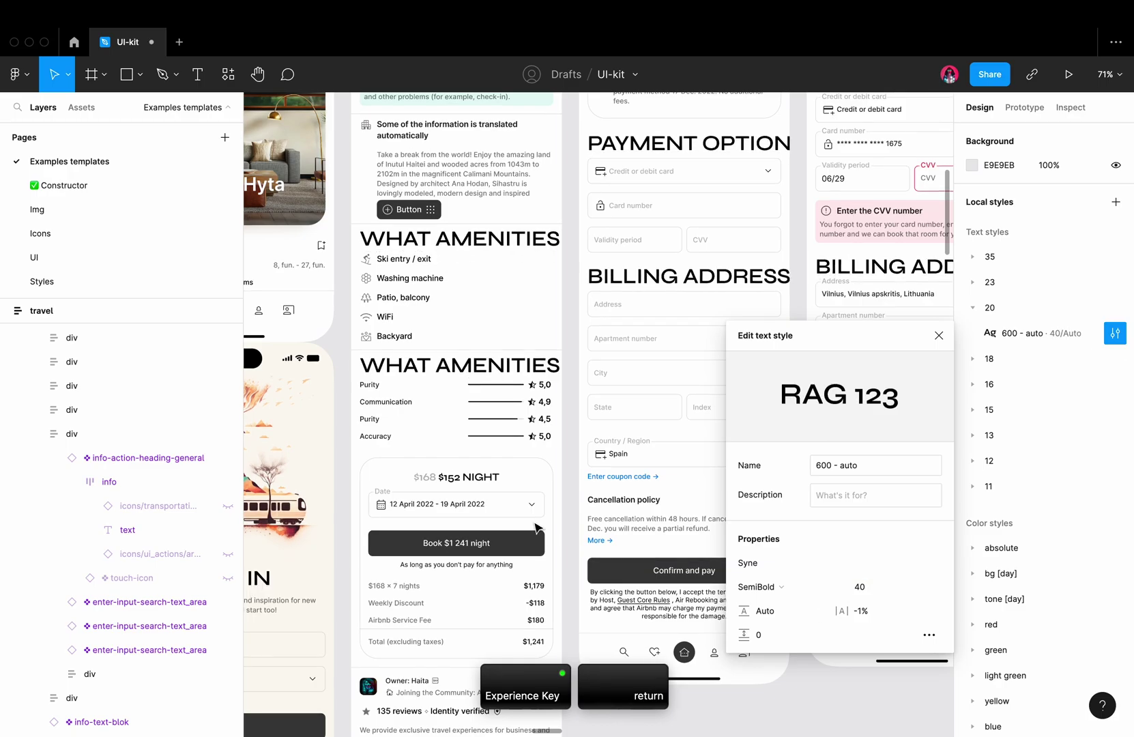
{"action": "scroll", "coordinate": [535, 528], "scroll_direction": "down", "scroll_amount": 5}
{"action": "scroll", "coordinate": [535, 528], "scroll_direction": "right", "scroll_amount": 5}
{"action": "scroll", "coordinate": [536, 528], "scroll_direction": "right", "scroll_amount": 5}
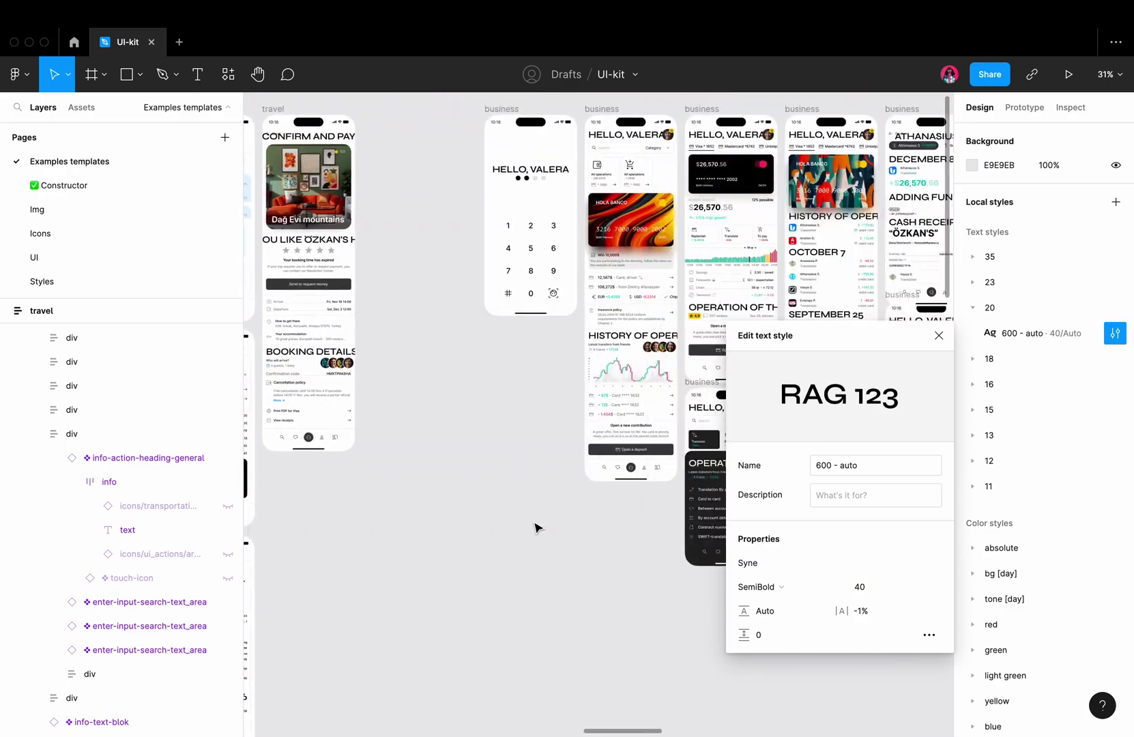
{"action": "scroll", "coordinate": [536, 528], "scroll_direction": "right", "scroll_amount": 3}
{"action": "scroll", "coordinate": [535, 528], "scroll_direction": "right", "scroll_amount": 5}
{"action": "scroll", "coordinate": [535, 528], "scroll_direction": "right", "scroll_amount": 5}
{"action": "scroll", "coordinate": [534, 528], "scroll_direction": "right", "scroll_amount": 3}
{"action": "scroll", "coordinate": [535, 528], "scroll_direction": "right", "scroll_amount": 5}
{"action": "scroll", "coordinate": [536, 528], "scroll_direction": "right", "scroll_amount": 5}
{"action": "scroll", "coordinate": [535, 528], "scroll_direction": "left", "scroll_amount": 2}
{"action": "key", "text": "ctrl+z"}
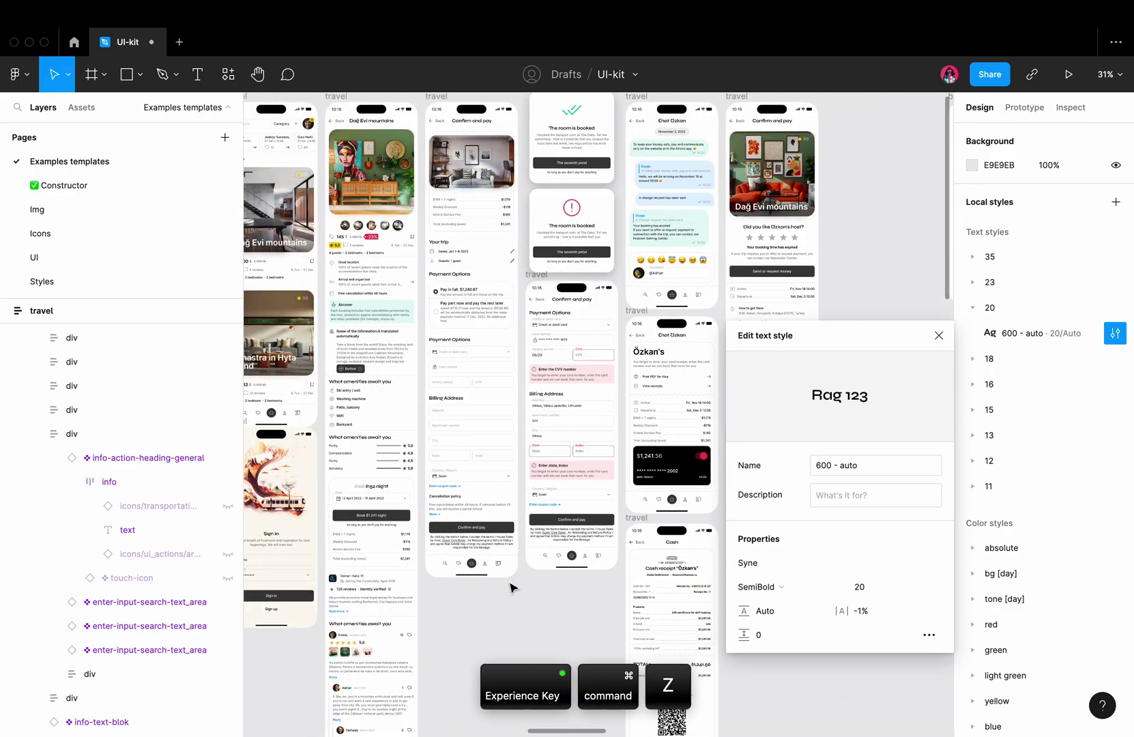
Step: Recolour the tone [day]/900 colour style from black to blue 1247CE
{"action": "left_click", "coordinate": [937, 334]}
{"action": "scroll", "coordinate": [955, 458], "scroll_direction": "down", "scroll_amount": 1}
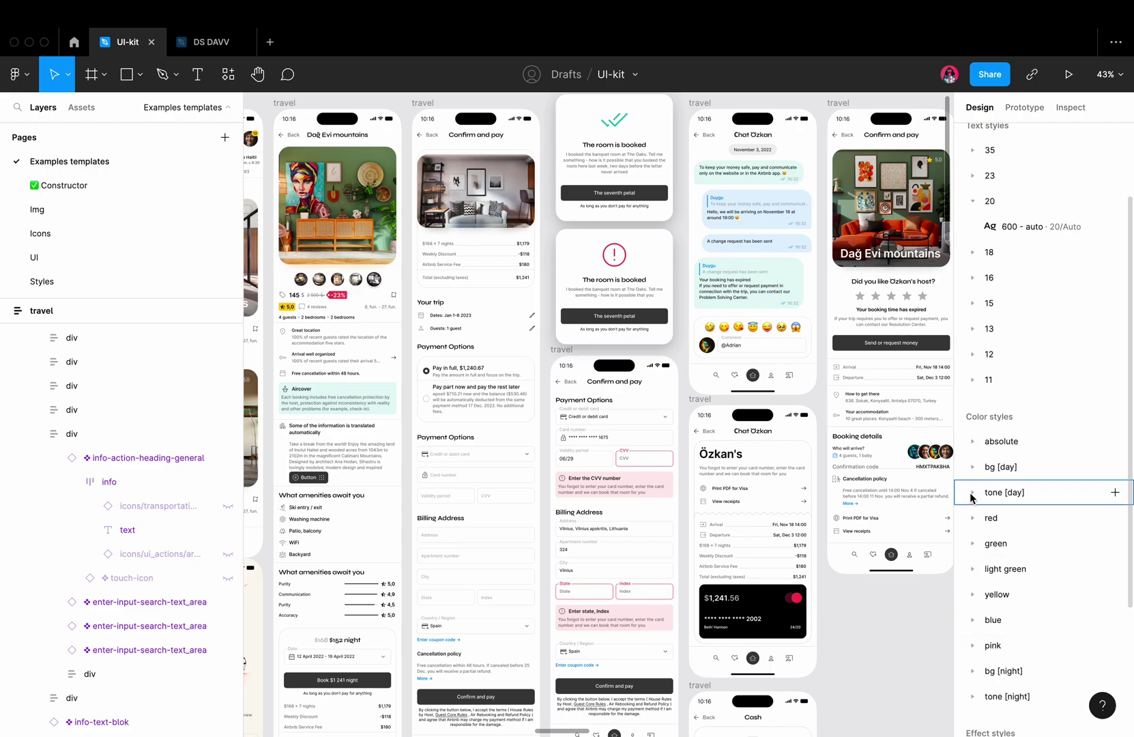
{"action": "left_click", "coordinate": [972, 493]}
{"action": "scroll", "coordinate": [1063, 611], "scroll_direction": "down", "scroll_amount": 2}
{"action": "left_click", "coordinate": [1115, 637]}
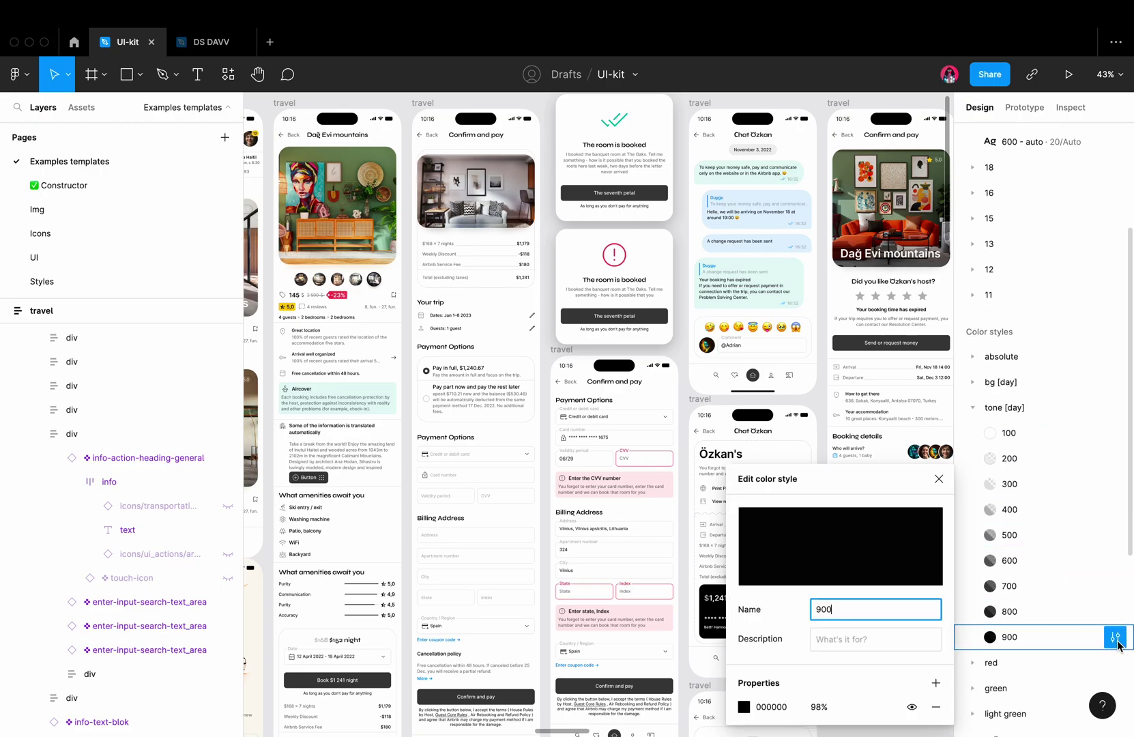
{"action": "left_click", "coordinate": [744, 706]}
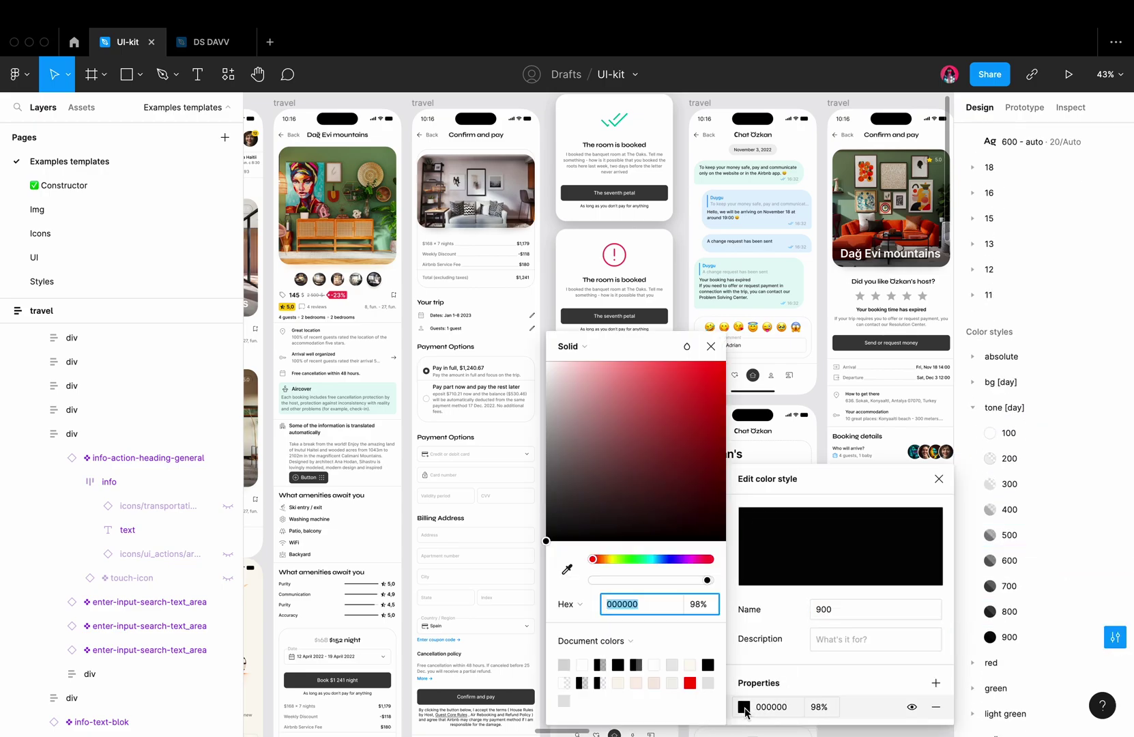
{"action": "left_click", "coordinate": [665, 559]}
{"action": "left_click_drag", "start_coordinate": [673, 446], "coordinate": [712, 407]}
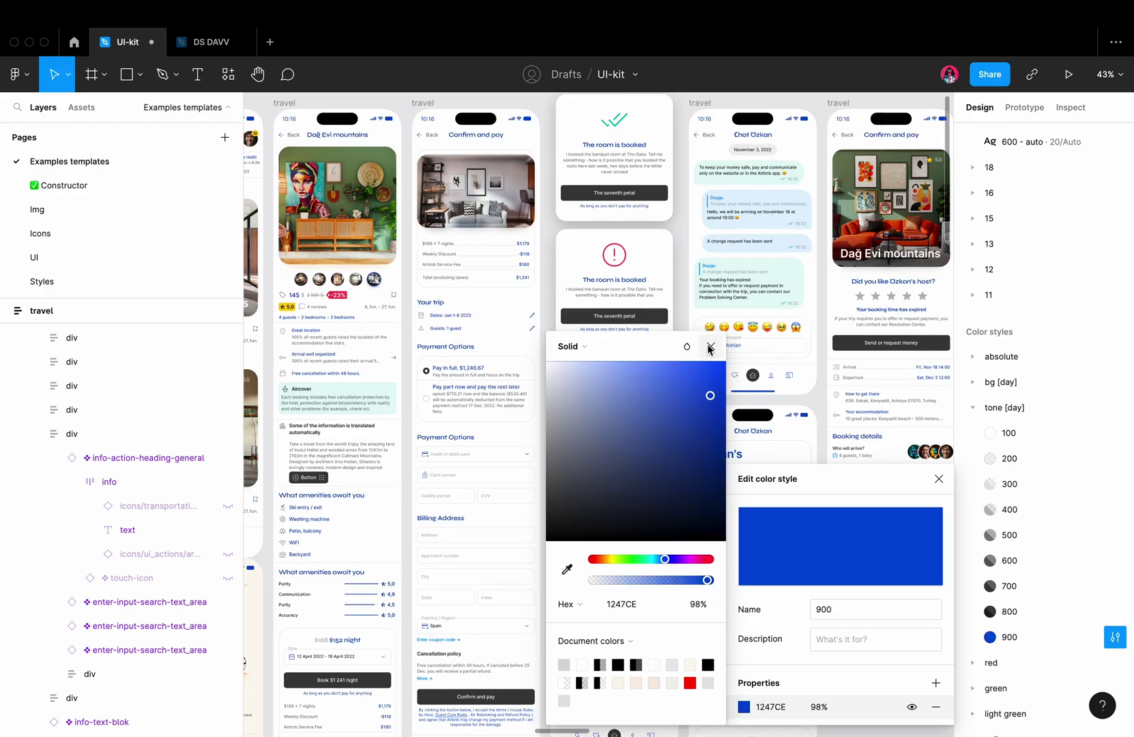
{"action": "left_click", "coordinate": [711, 347]}
Step: Close the colour style editor and select the day column of tone [day] colour cards
{"action": "left_click", "coordinate": [675, 346]}
{"action": "scroll", "coordinate": [483, 356], "scroll_direction": "up", "scroll_amount": 3}
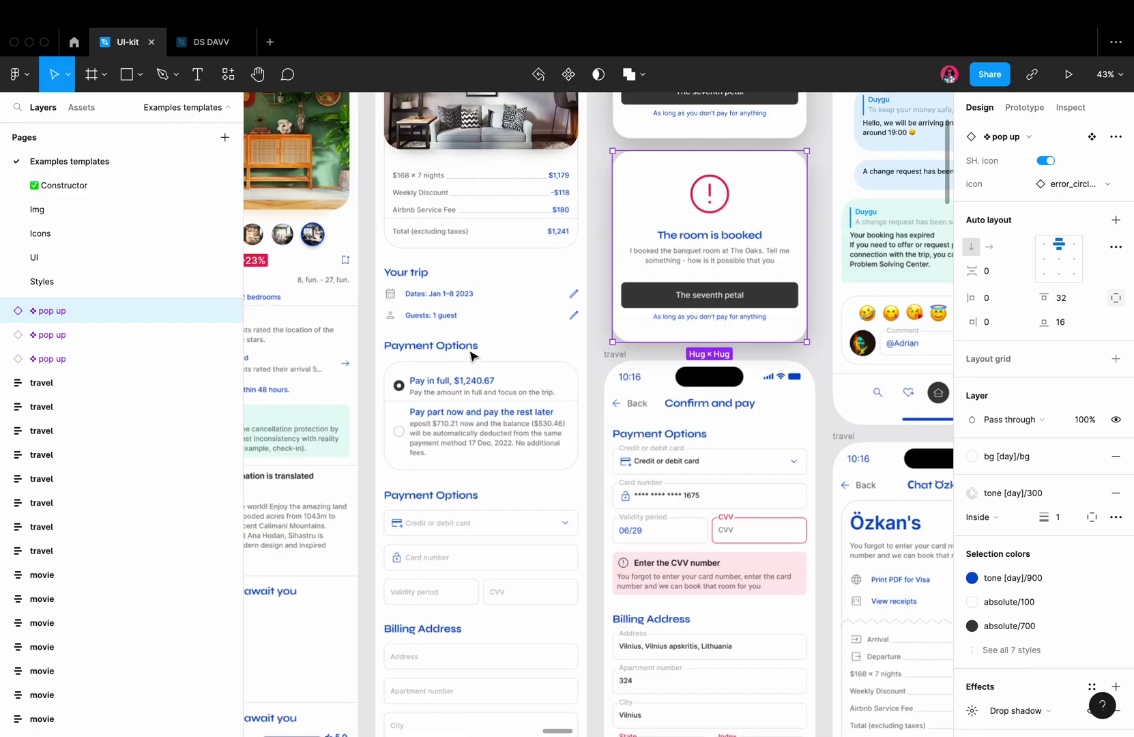
{"action": "scroll", "coordinate": [474, 356], "scroll_direction": "up", "scroll_amount": 2}
{"action": "scroll", "coordinate": [469, 356], "scroll_direction": "up", "scroll_amount": 3}
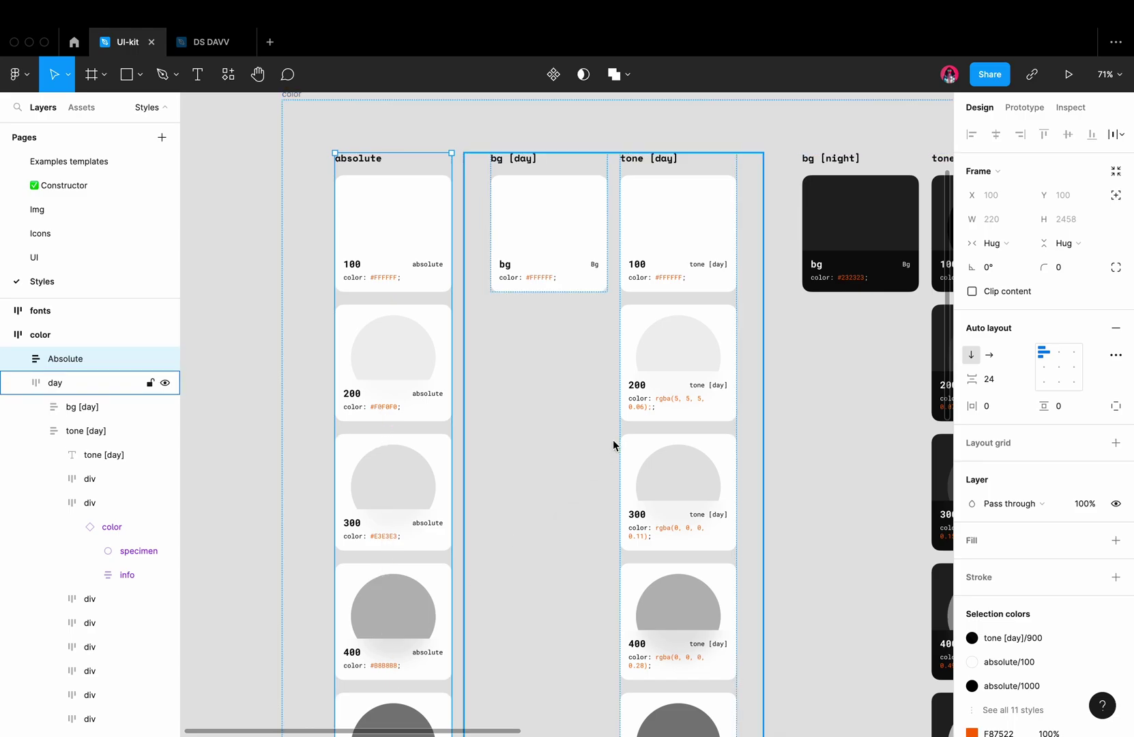
{"action": "left_click", "coordinate": [678, 352]}
{"action": "scroll", "coordinate": [679, 349], "scroll_direction": "up", "scroll_amount": 5}
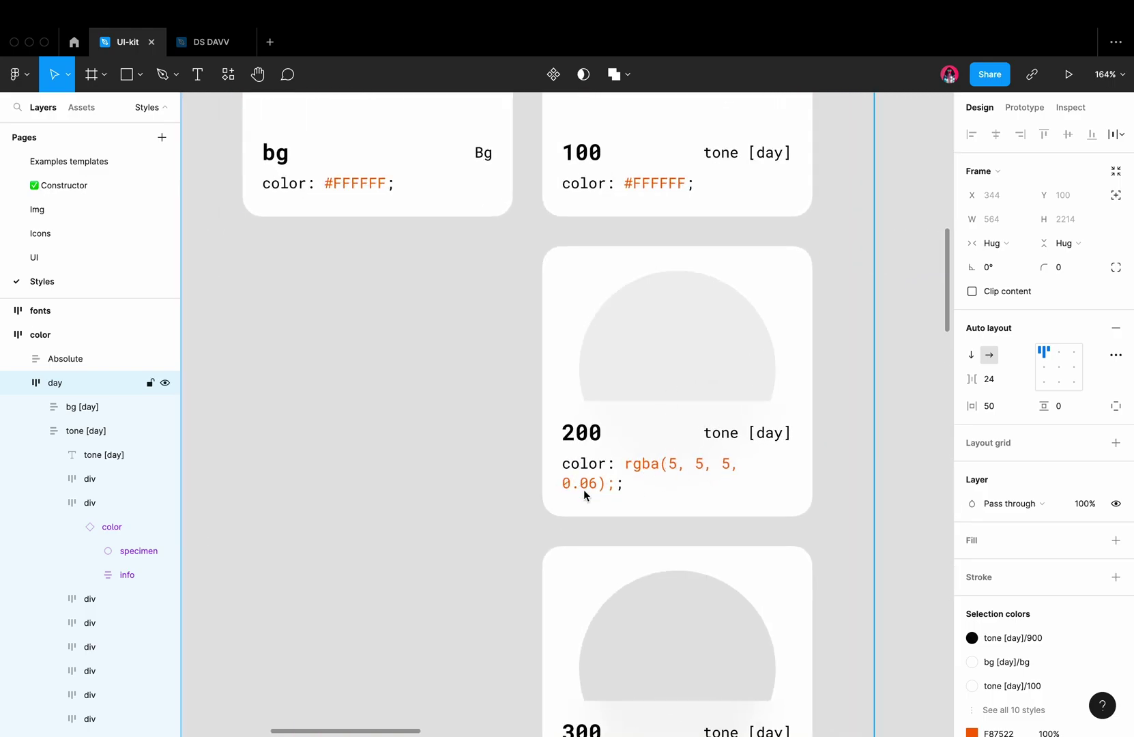
{"action": "scroll", "coordinate": [584, 490], "scroll_direction": "down", "scroll_amount": 3}
{"action": "scroll", "coordinate": [624, 597], "scroll_direction": "down", "scroll_amount": 3}
{"action": "scroll", "coordinate": [623, 600], "scroll_direction": "down", "scroll_amount": 1}
Step: In the DS DAVV file, give the card-number form a Gray [day]/200 fill
{"action": "key", "text": "ctrl+Tab"}
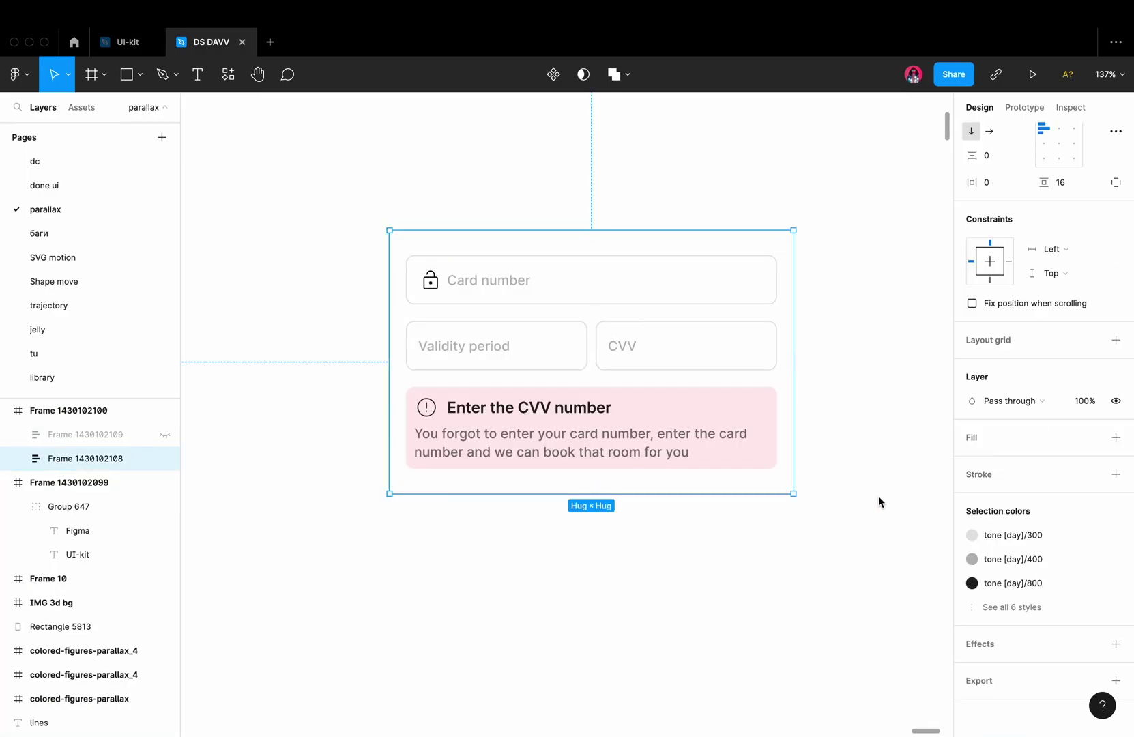
{"action": "left_click", "coordinate": [1092, 437]}
{"action": "scroll", "coordinate": [1064, 540], "scroll_direction": "down", "scroll_amount": 2}
{"action": "left_click", "coordinate": [1008, 675]}
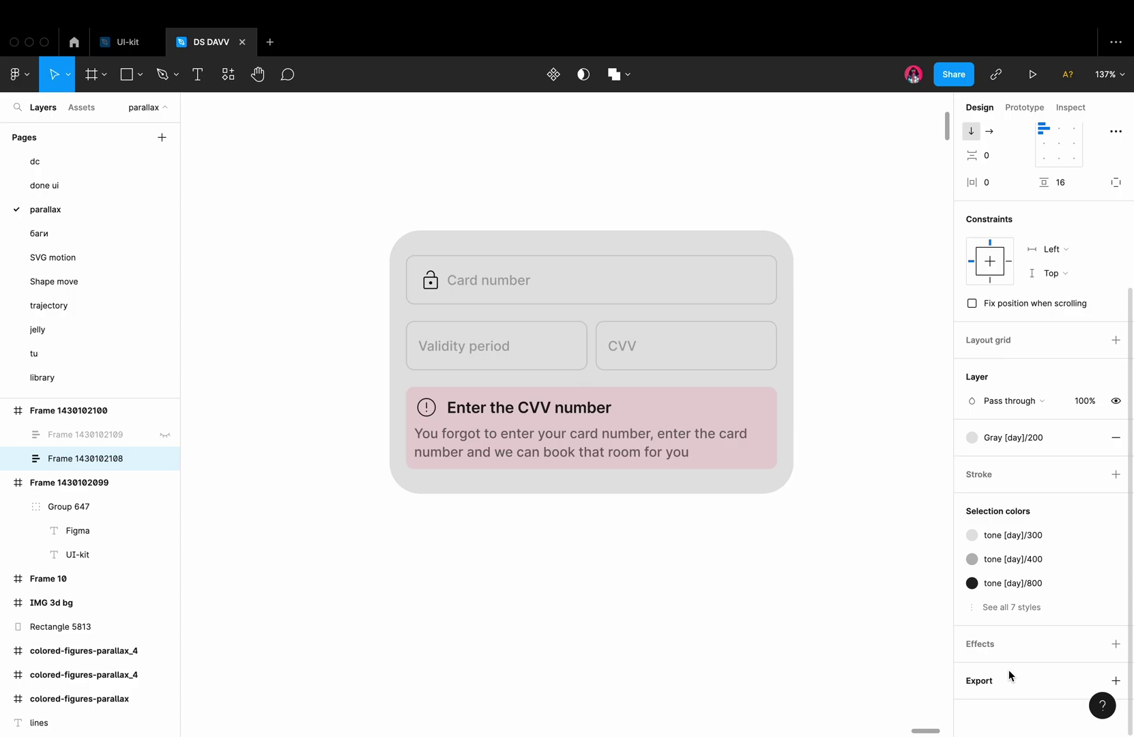
{"action": "left_click", "coordinate": [165, 457]}
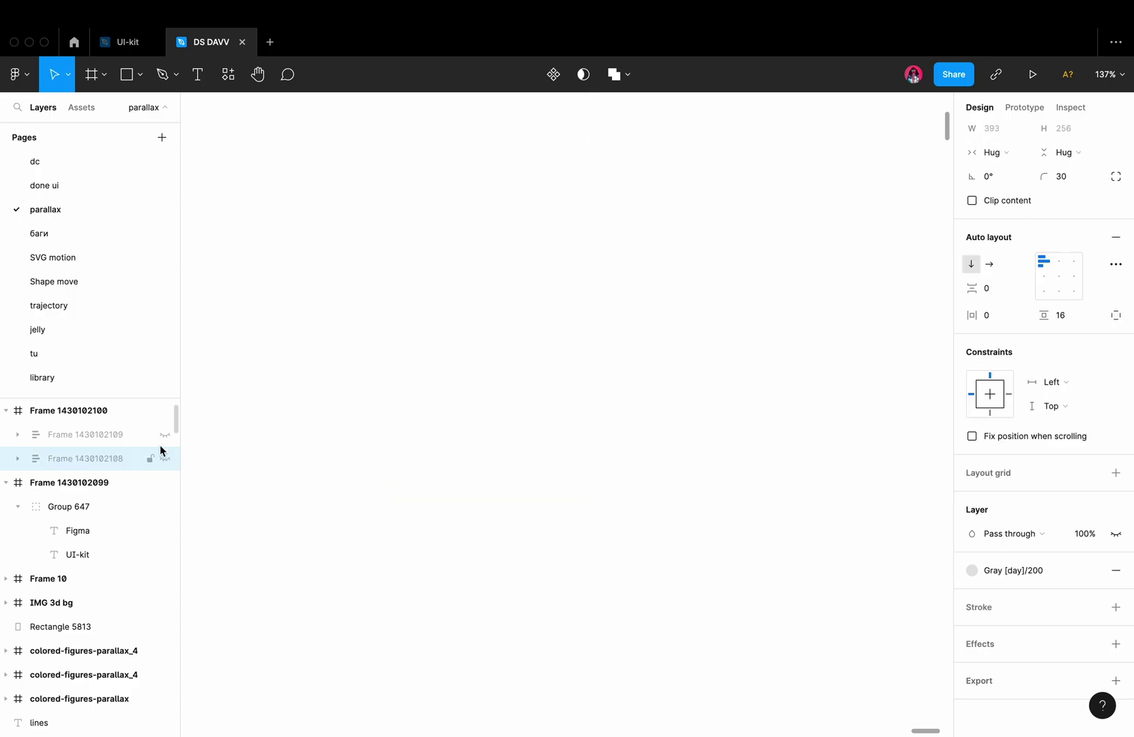
{"action": "left_click", "coordinate": [165, 433]}
{"action": "left_click", "coordinate": [806, 253]}
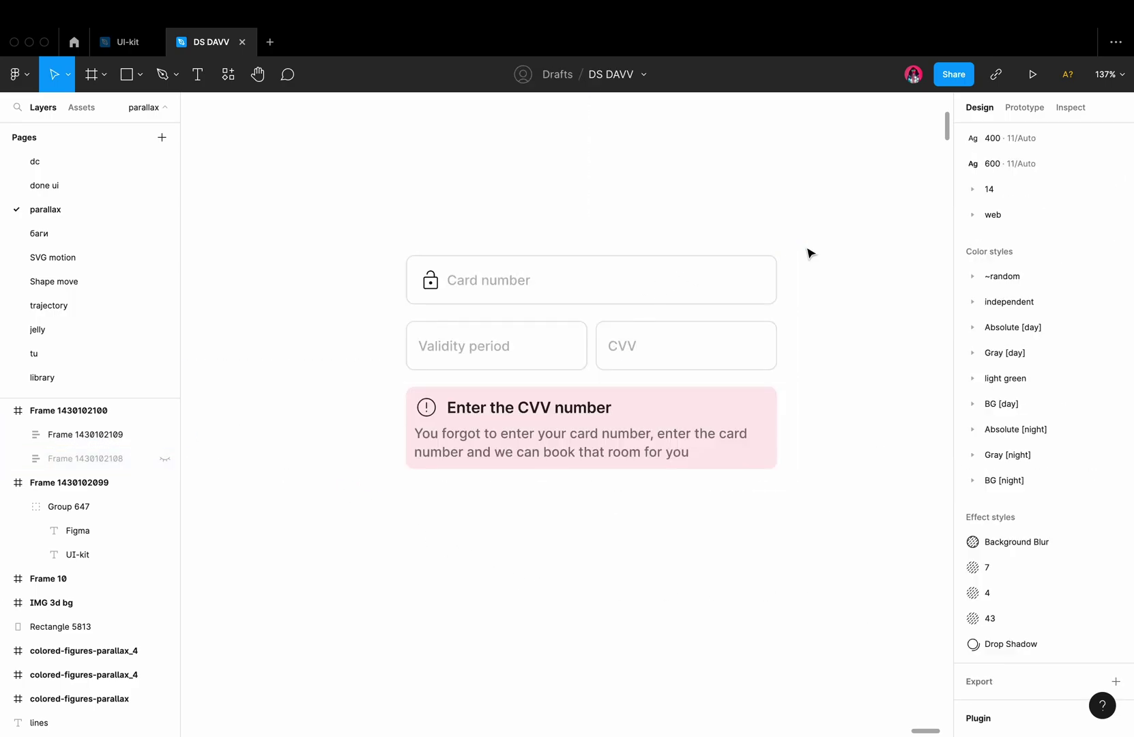
{"action": "left_click", "coordinate": [749, 273]}
{"action": "left_click", "coordinate": [1091, 412]}
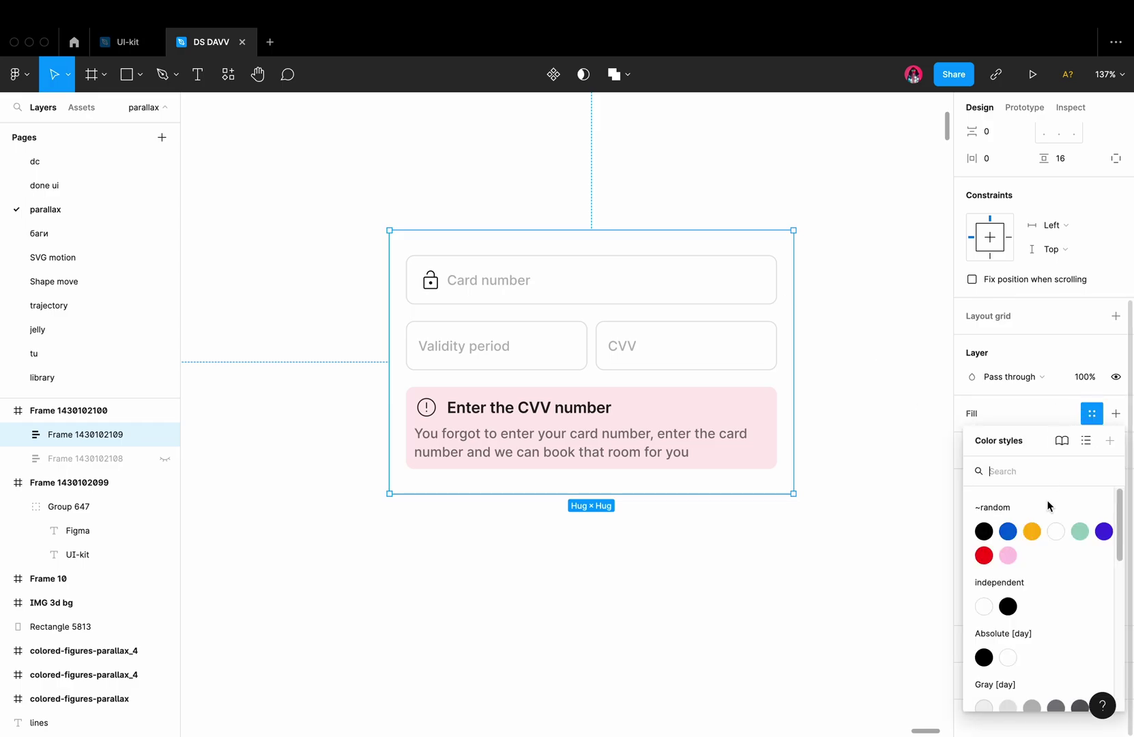
{"action": "left_click", "coordinate": [1010, 707]}
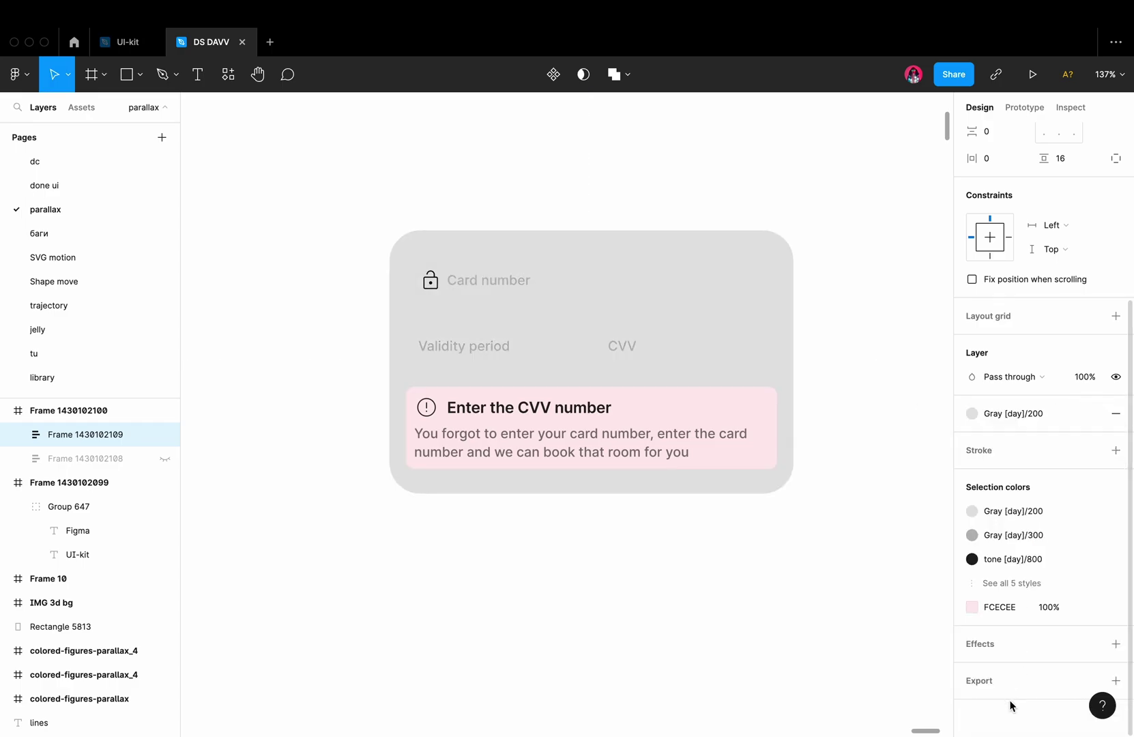
{"action": "left_click", "coordinate": [165, 458]}
{"action": "left_click", "coordinate": [133, 458]}
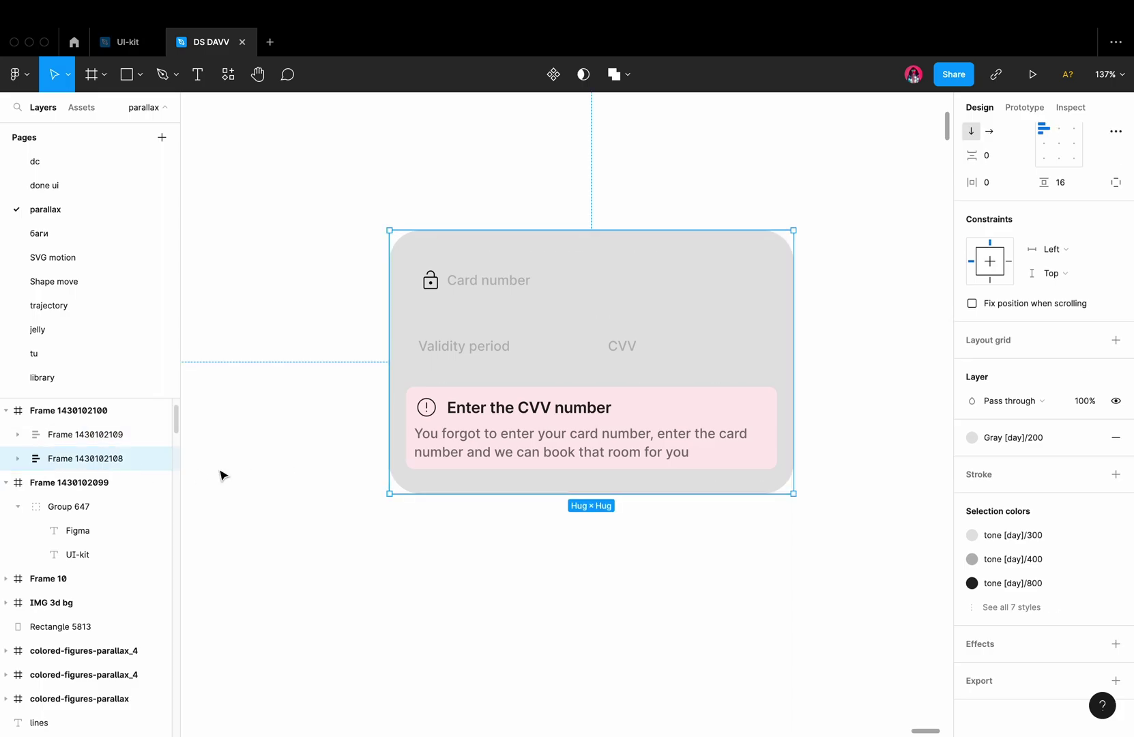
{"action": "left_click_drag", "start_coordinate": [561, 369], "coordinate": [559, 597]}
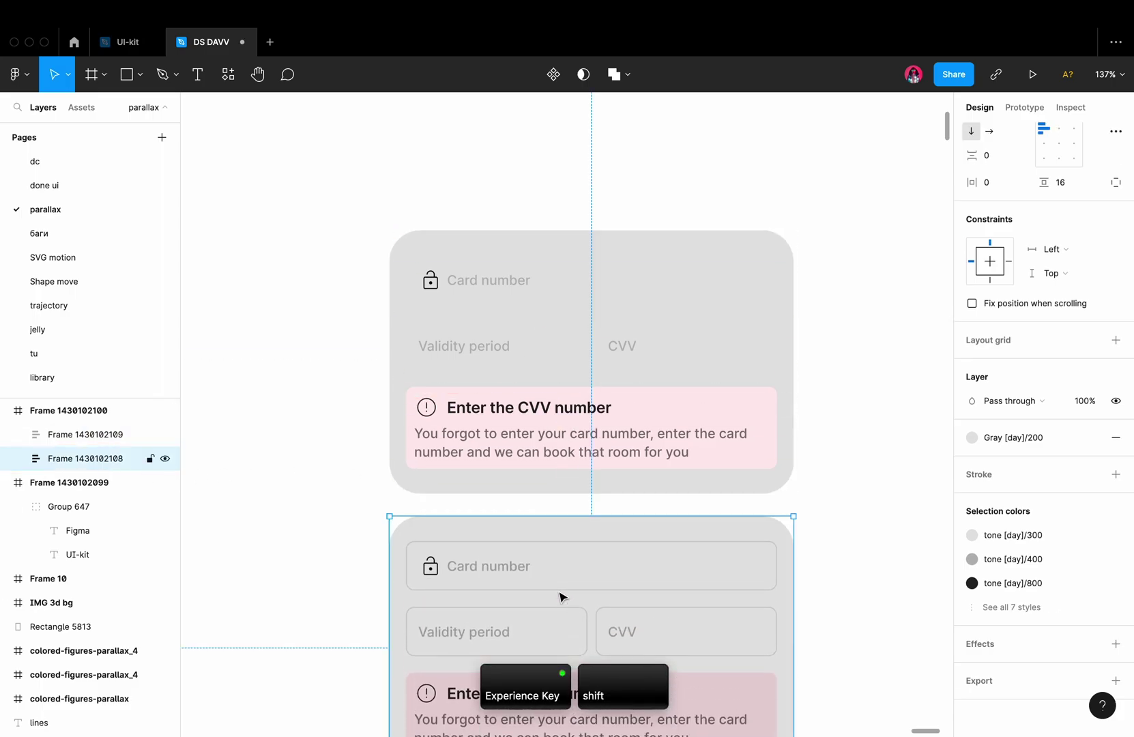
{"action": "scroll", "coordinate": [559, 597], "scroll_direction": "down", "scroll_amount": 3}
{"action": "left_click", "coordinate": [829, 487]}
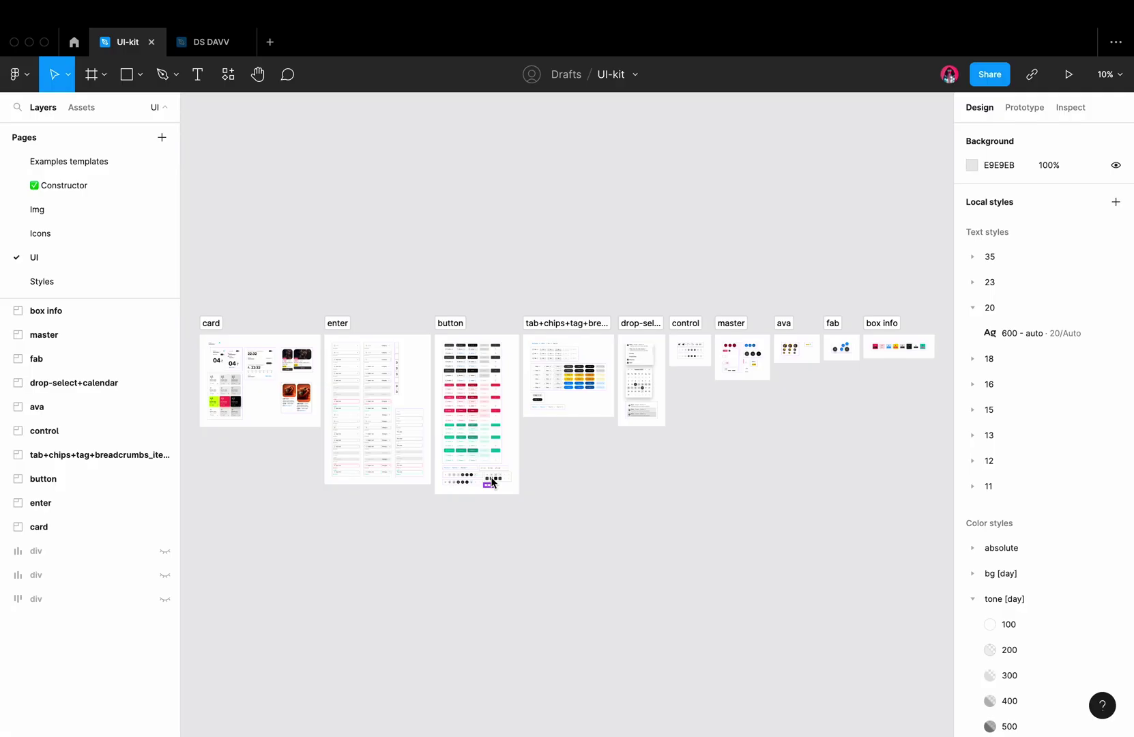
{"action": "scroll", "coordinate": [492, 481], "scroll_direction": "up", "scroll_amount": 3}
{"action": "scroll", "coordinate": [493, 482], "scroll_direction": "up", "scroll_amount": 5}
{"action": "scroll", "coordinate": [492, 481], "scroll_direction": "up", "scroll_amount": 5}
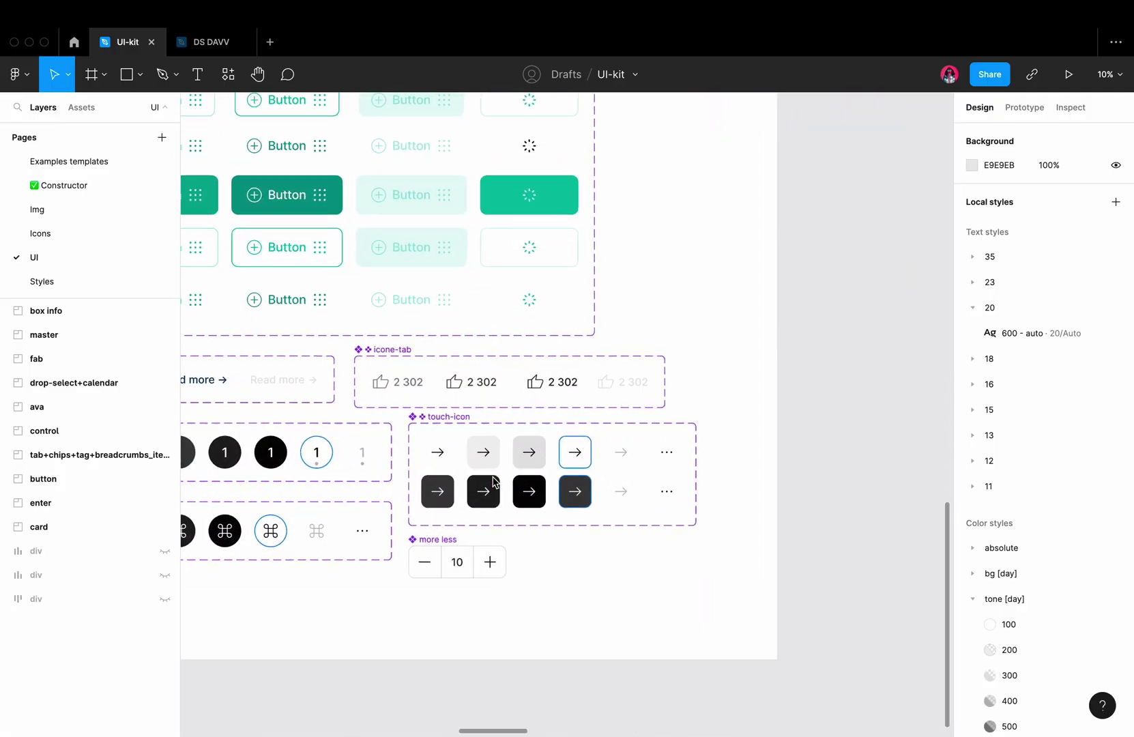
{"action": "scroll", "coordinate": [493, 482], "scroll_direction": "up", "scroll_amount": 2}
{"action": "scroll", "coordinate": [494, 480], "scroll_direction": "up", "scroll_amount": 2}
Step: Inspect the touch-icon component set's default, hover, pressed and focus variants
{"action": "left_click", "coordinate": [433, 407]}
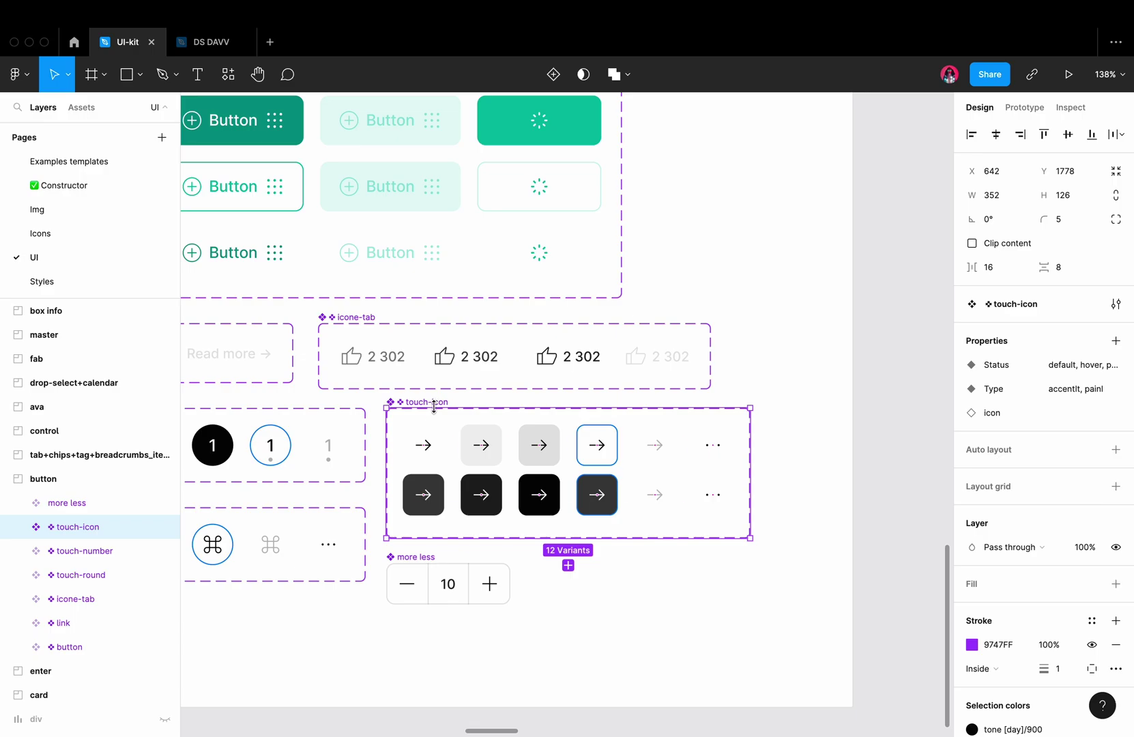
{"action": "left_click", "coordinate": [421, 443]}
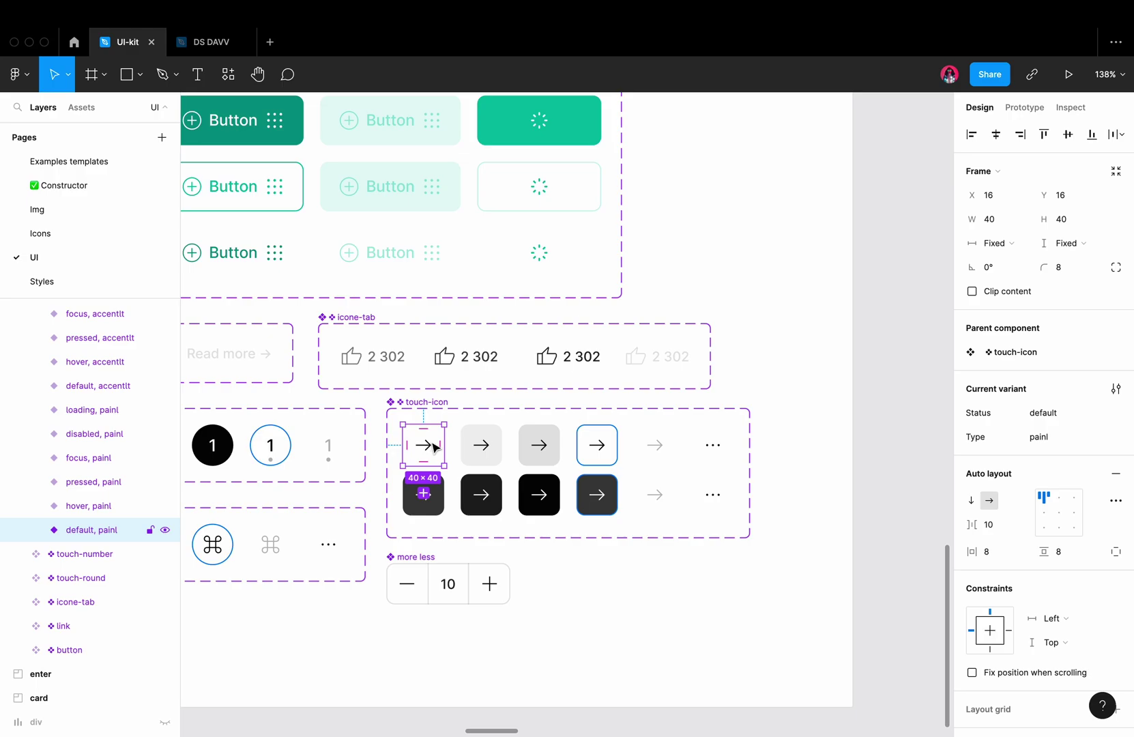
{"action": "left_click", "coordinate": [470, 448]}
{"action": "left_click", "coordinate": [536, 445]}
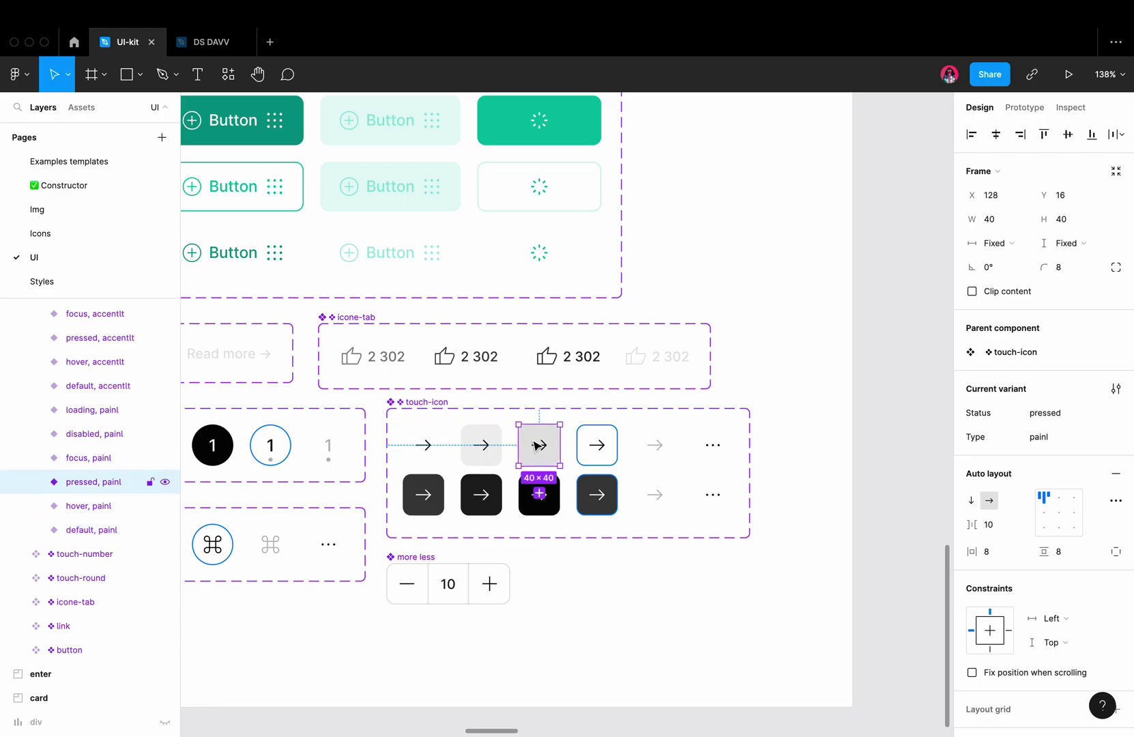
{"action": "left_click", "coordinate": [611, 441]}
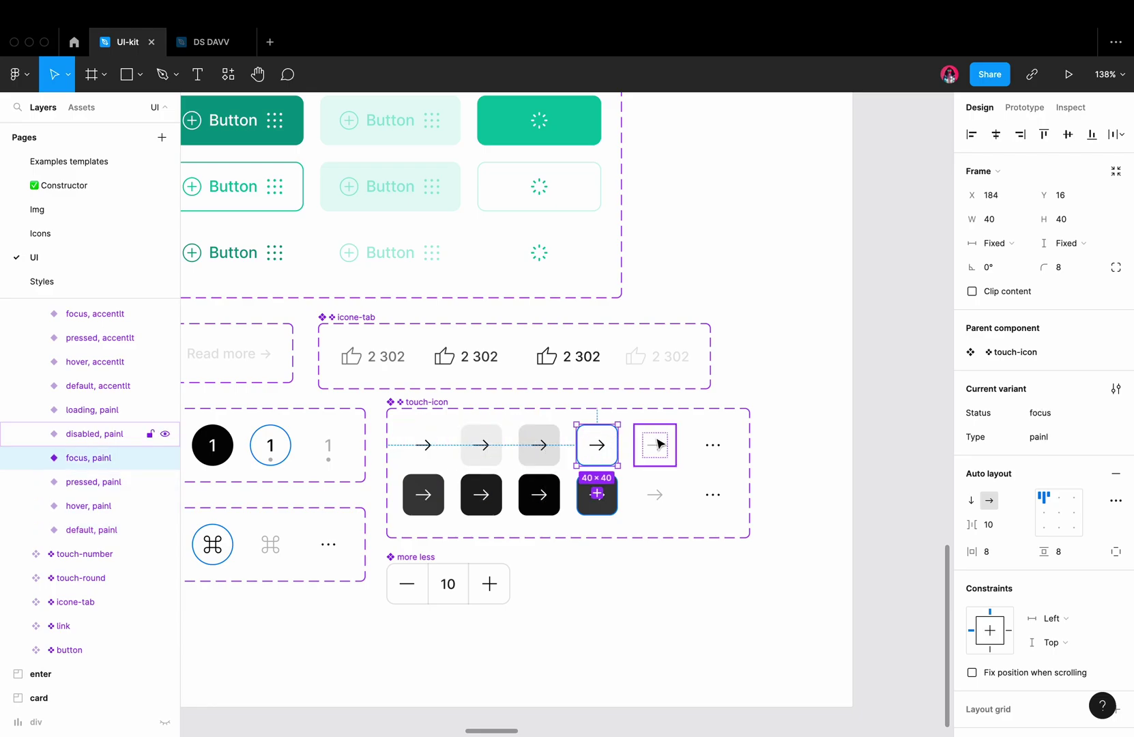
{"action": "key", "text": "super+alt+Return"}
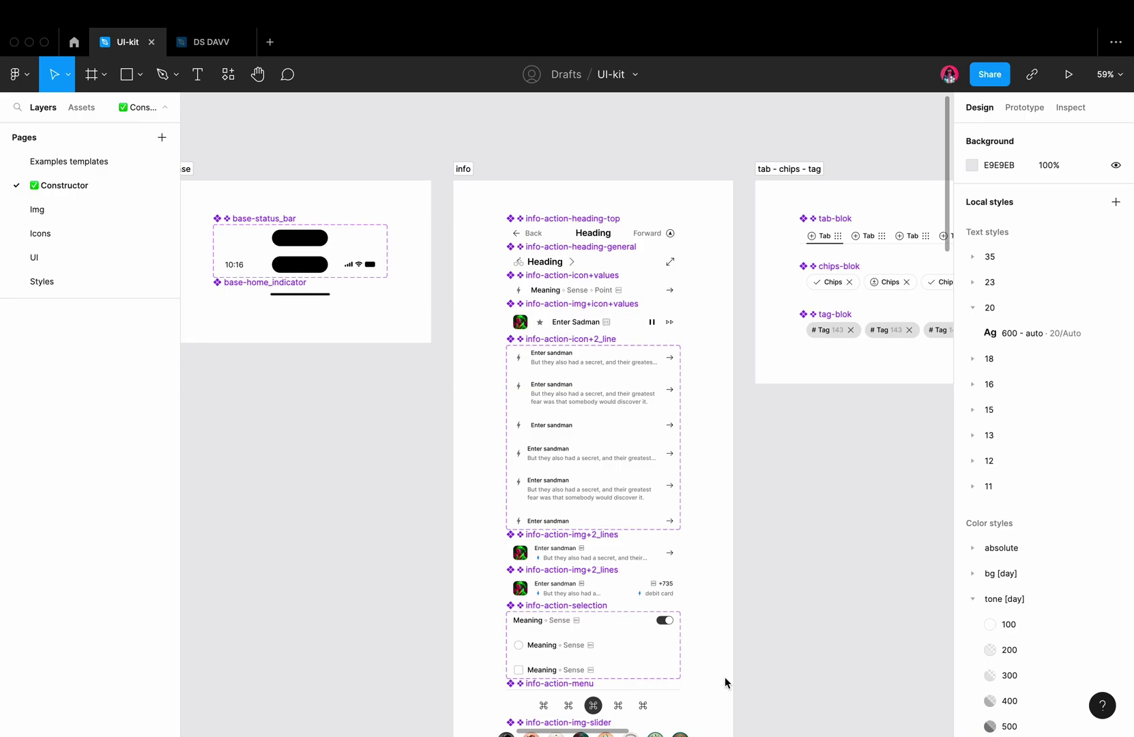
Step: Inspect the info-action heading-top, heading-general, icon+values and img+icon+values components
{"action": "left_click", "coordinate": [591, 229]}
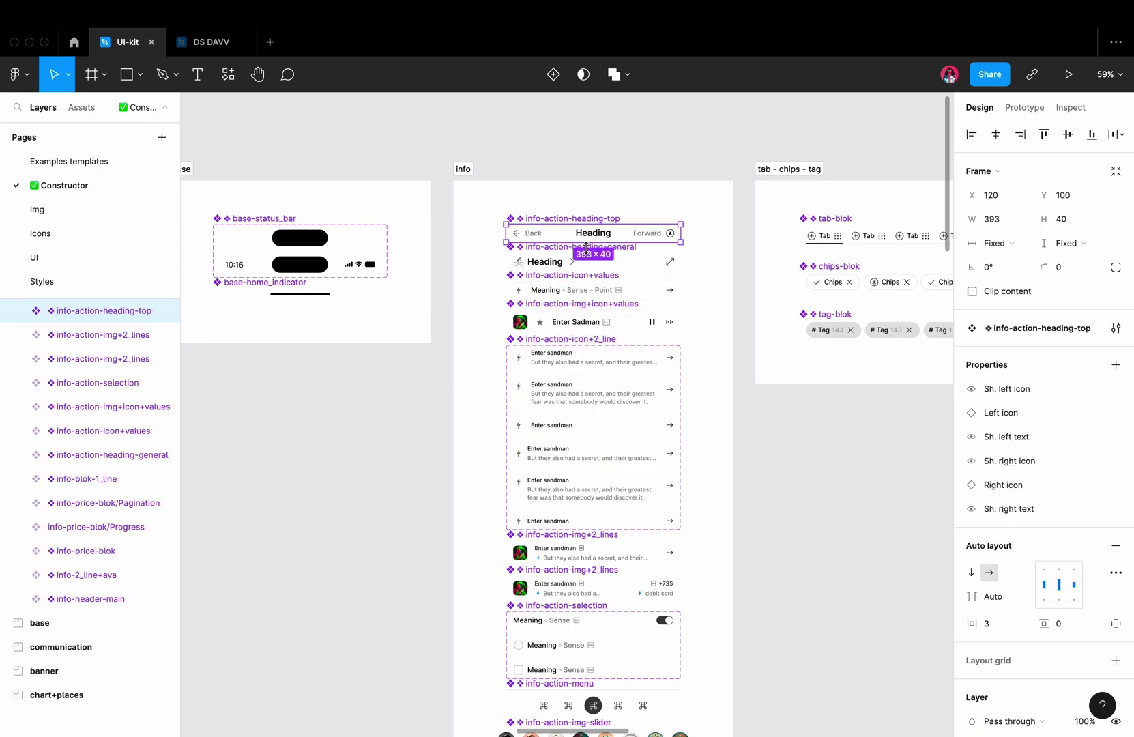
{"action": "left_click", "coordinate": [566, 261]}
{"action": "left_click", "coordinate": [560, 285]}
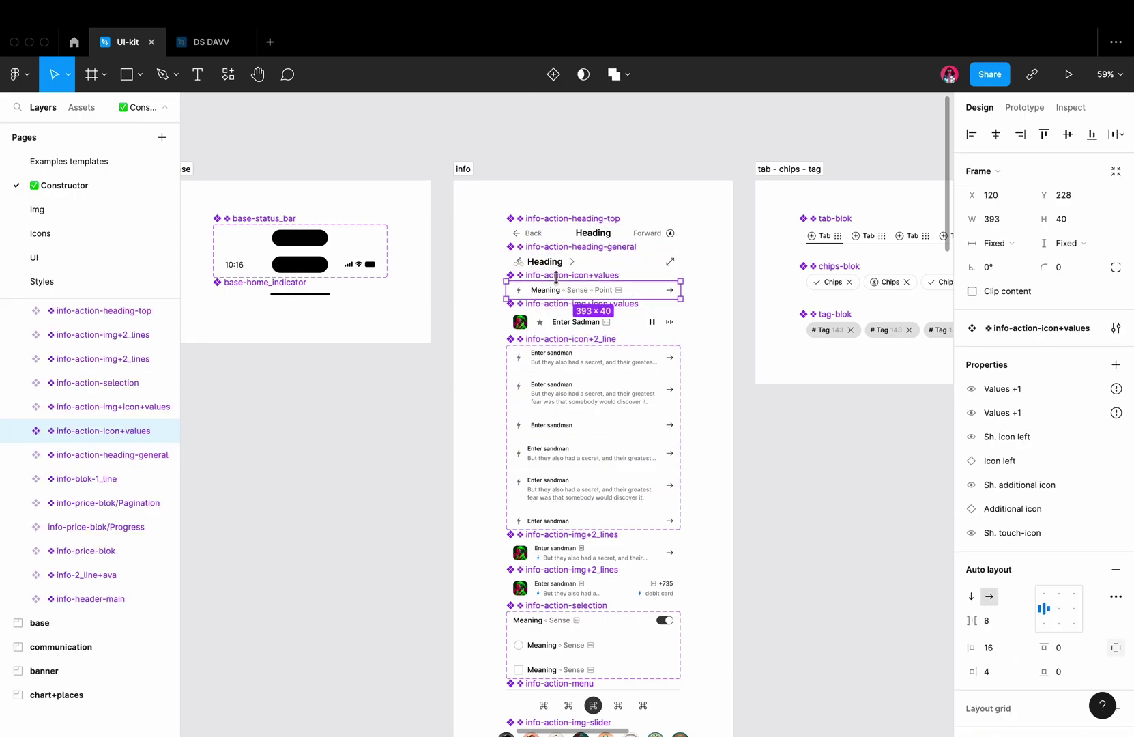
{"action": "left_click", "coordinate": [548, 310]}
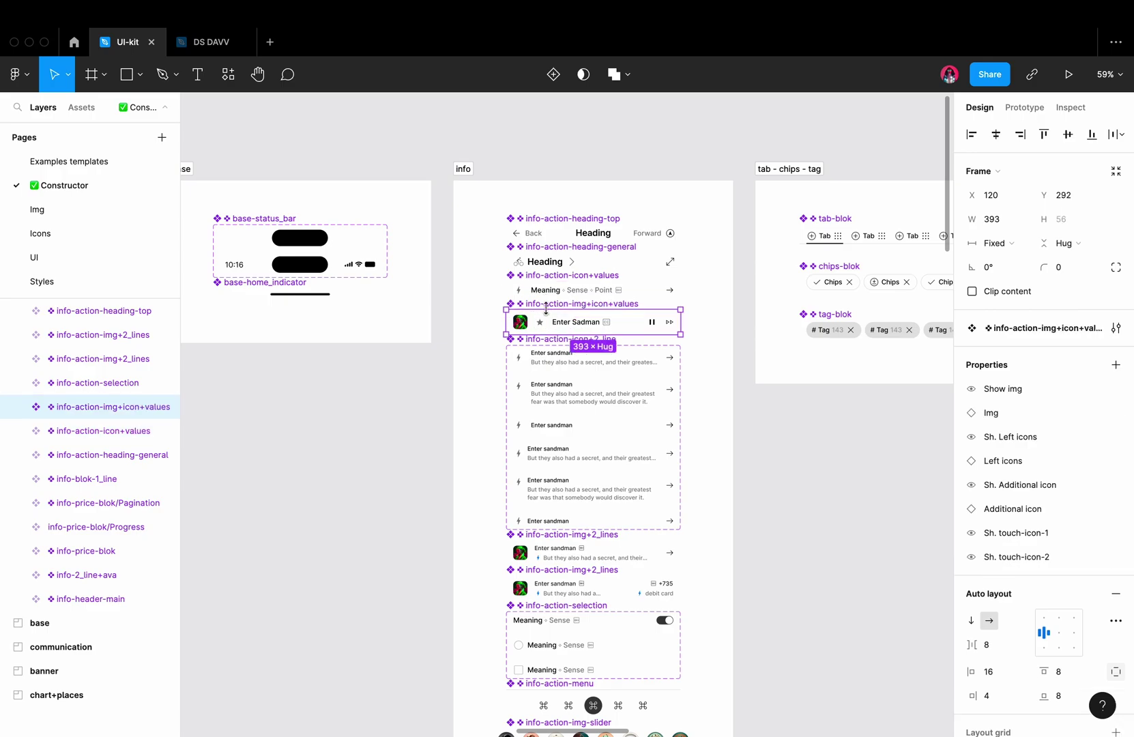
{"action": "scroll", "coordinate": [623, 300], "scroll_direction": "up", "scroll_amount": 5}
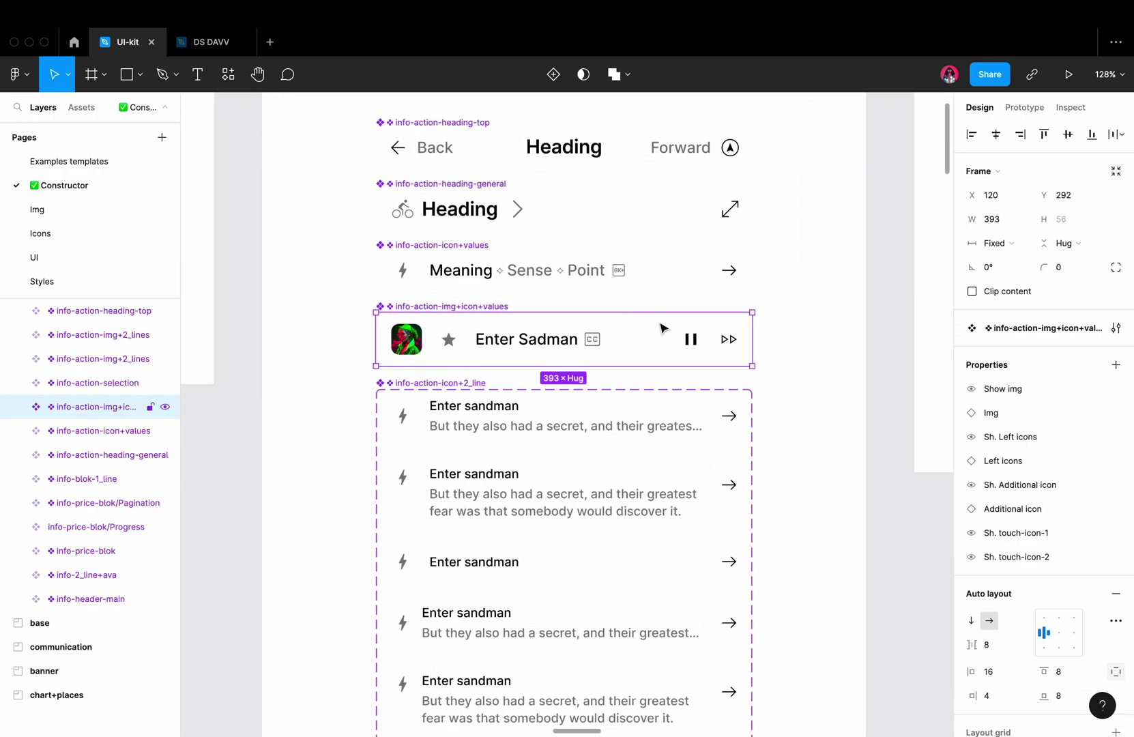
Step: Inspect the play/pause, pause, forward and expand touch icons inside the info-action blocks
{"action": "left_click", "coordinate": [697, 341]}
{"action": "left_click", "coordinate": [730, 339]}
{"action": "left_click", "coordinate": [731, 270]}
{"action": "left_click", "coordinate": [729, 209]}
{"action": "scroll", "coordinate": [726, 511], "scroll_direction": "down", "scroll_amount": 1}
{"action": "scroll", "coordinate": [727, 511], "scroll_direction": "down", "scroll_amount": 5}
{"action": "scroll", "coordinate": [753, 511], "scroll_direction": "down", "scroll_amount": 2}
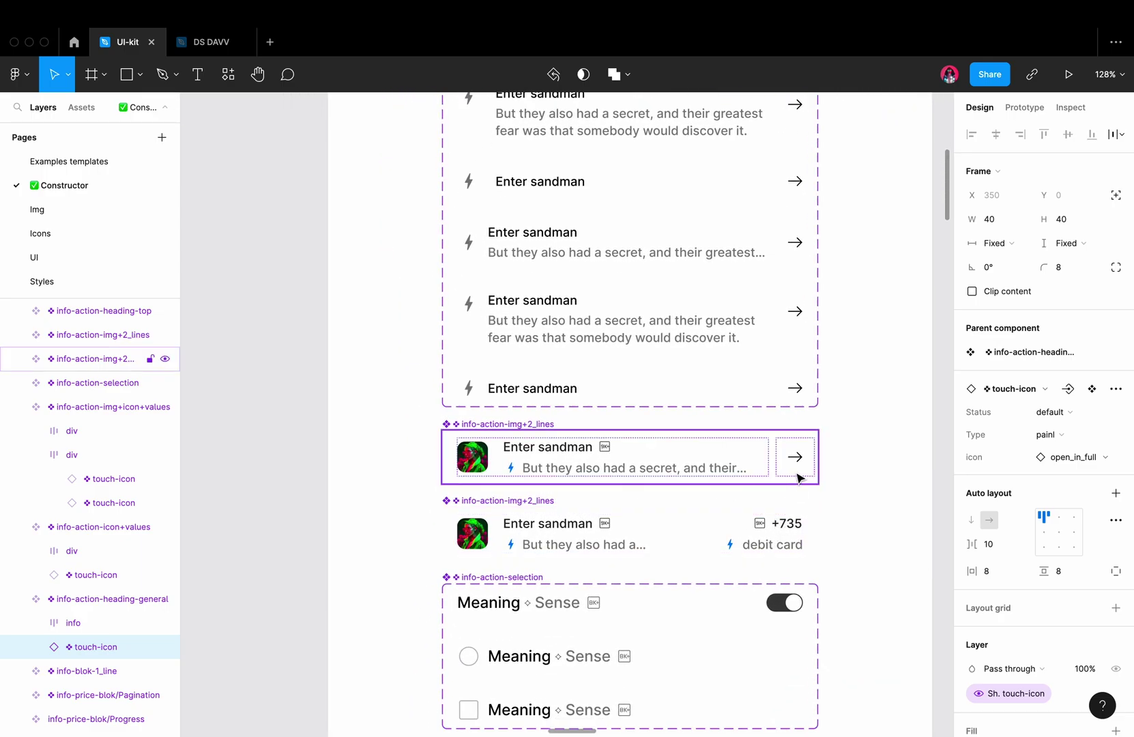
{"action": "scroll", "coordinate": [774, 487], "scroll_direction": "down", "scroll_amount": 3}
{"action": "scroll", "coordinate": [773, 476], "scroll_direction": "down", "scroll_amount": 2}
{"action": "scroll", "coordinate": [753, 461], "scroll_direction": "down", "scroll_amount": 3}
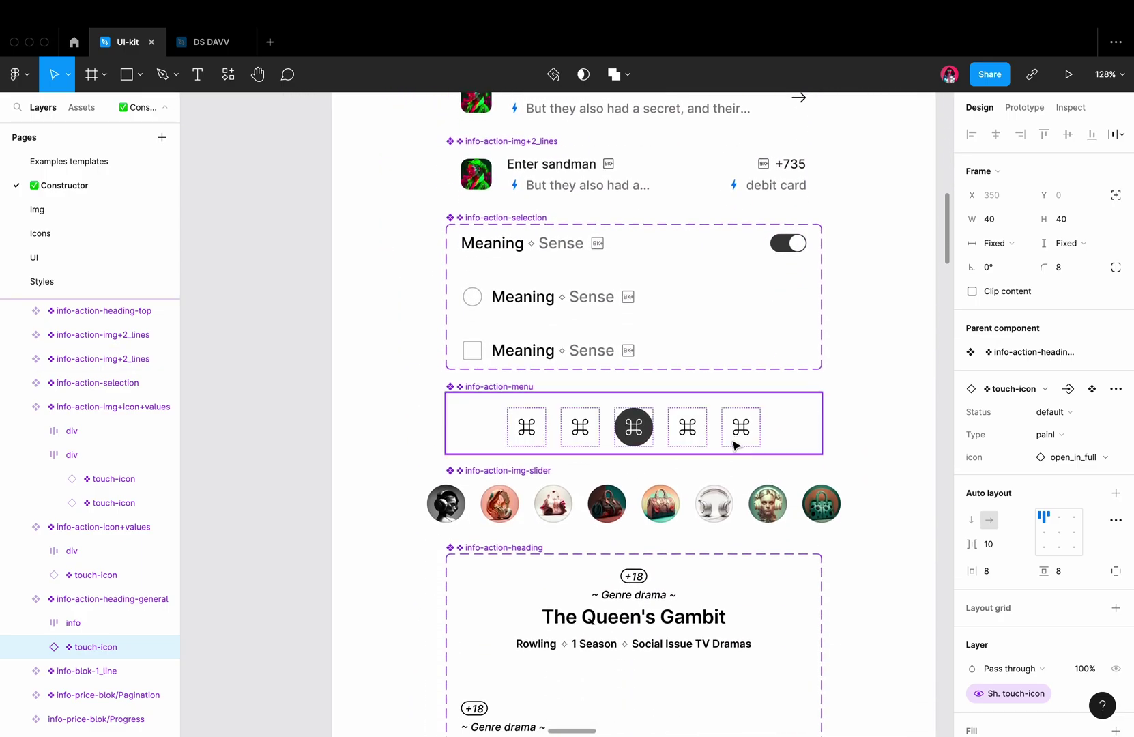
{"action": "scroll", "coordinate": [721, 448], "scroll_direction": "down", "scroll_amount": 3}
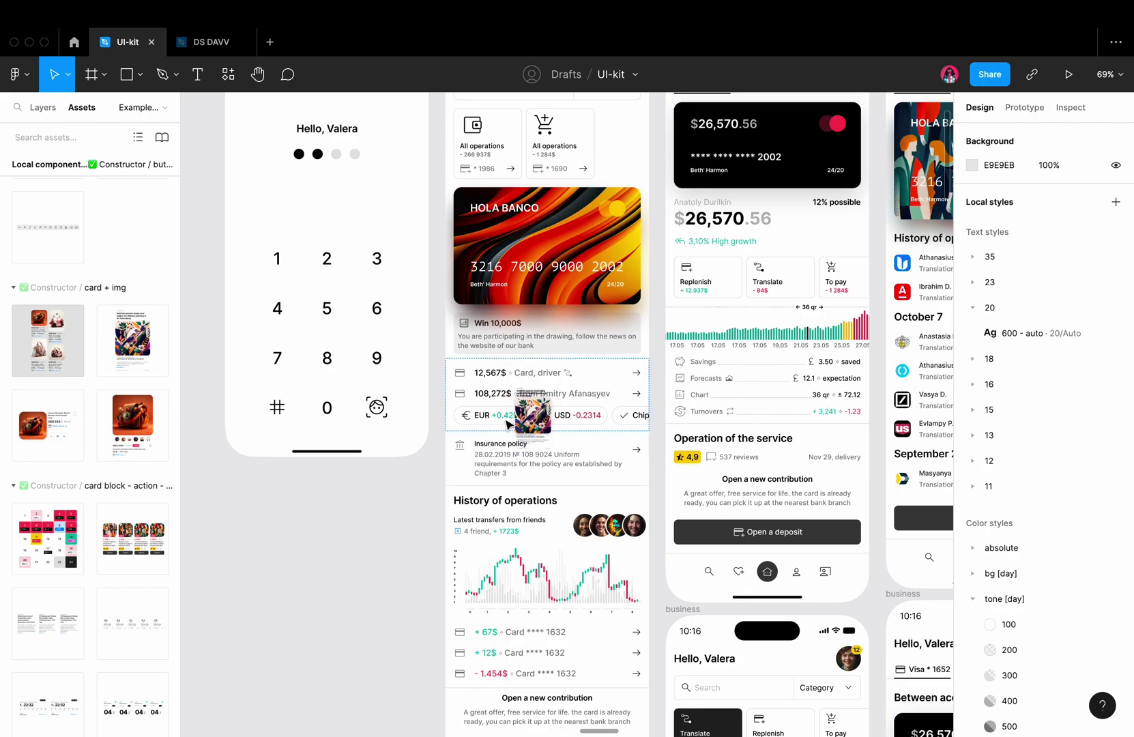
Step: Add the card + img article, a chart and the Queen's Gambit block to the feed
{"action": "left_click_drag", "start_coordinate": [48, 340], "coordinate": [506, 405]}
{"action": "scroll", "coordinate": [549, 399], "scroll_direction": "down", "scroll_amount": 3}
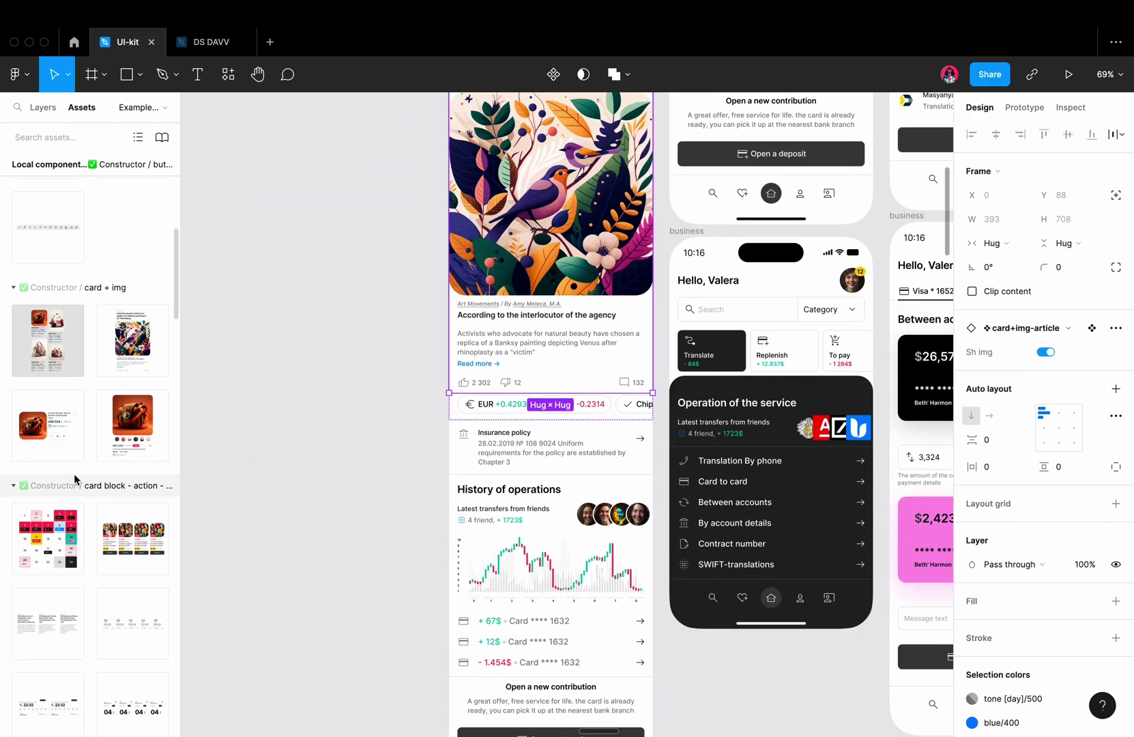
{"action": "scroll", "coordinate": [74, 479], "scroll_direction": "down", "scroll_amount": 5}
{"action": "left_click_drag", "start_coordinate": [133, 372], "coordinate": [487, 416]}
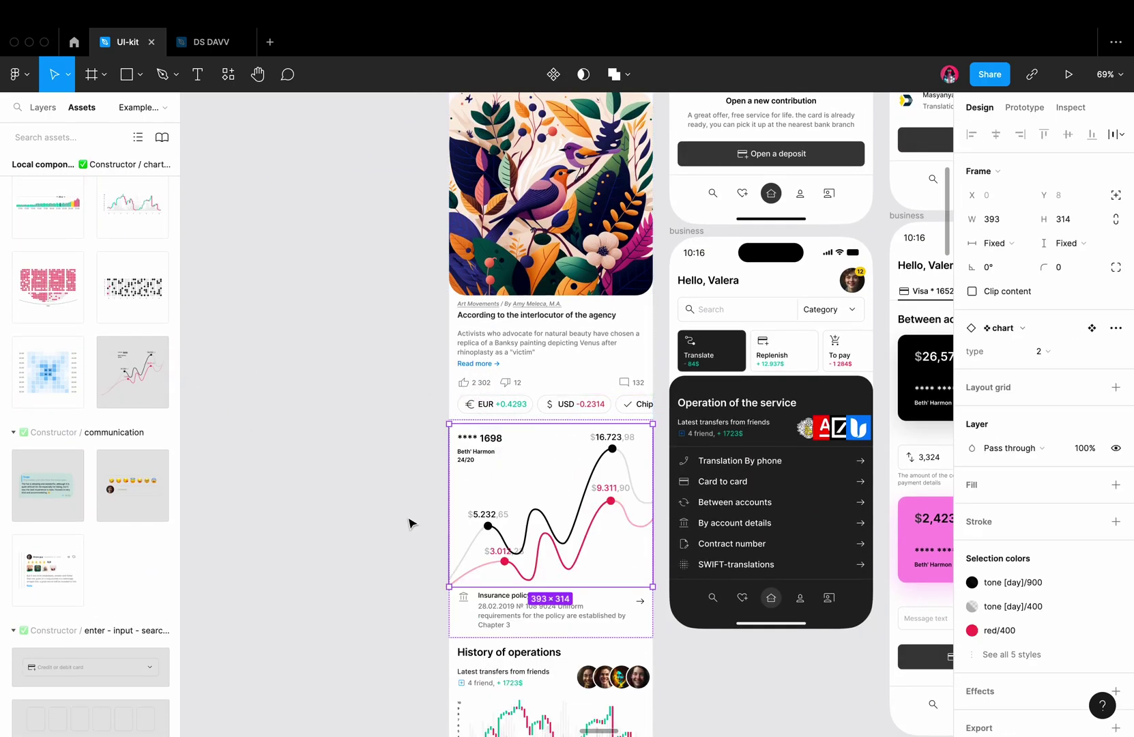
{"action": "left_click", "coordinate": [410, 523]}
{"action": "scroll", "coordinate": [124, 473], "scroll_direction": "down", "scroll_amount": 5}
{"action": "scroll", "coordinate": [124, 472], "scroll_direction": "down", "scroll_amount": 5}
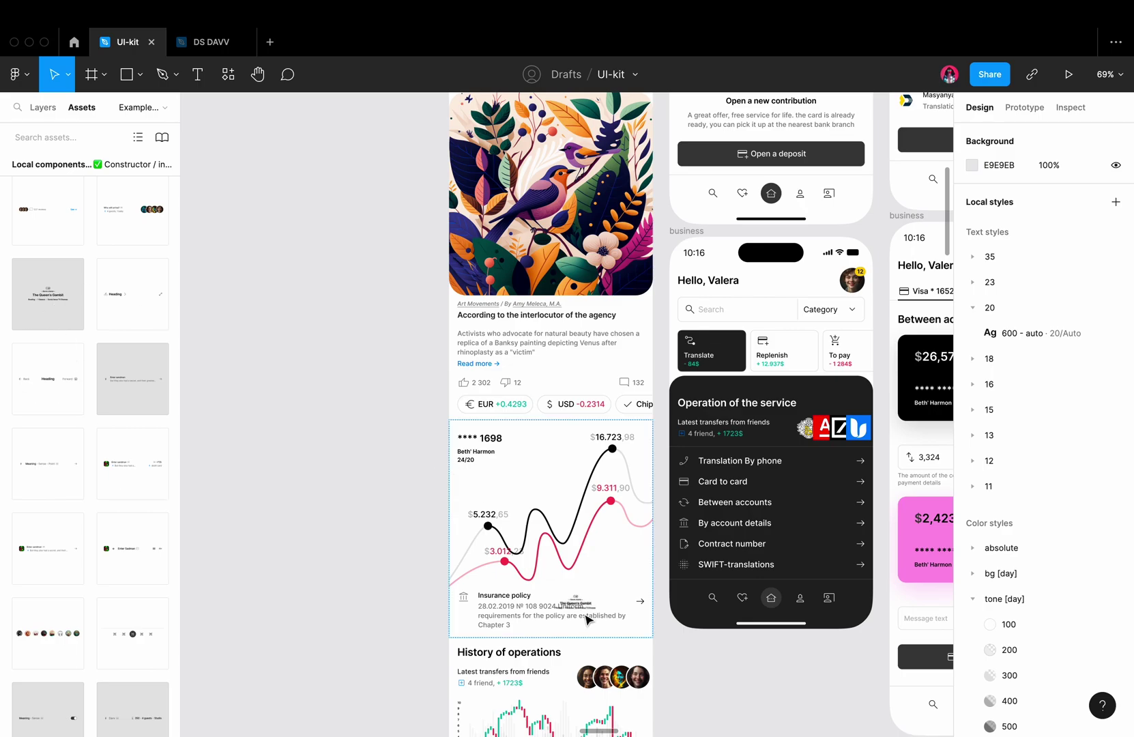
{"action": "left_click_drag", "start_coordinate": [586, 619], "coordinate": [580, 617]}
{"action": "left_click", "coordinate": [402, 640]}
{"action": "scroll", "coordinate": [401, 639], "scroll_direction": "down", "scroll_amount": 3}
{"action": "scroll", "coordinate": [97, 451], "scroll_direction": "down", "scroll_amount": 3}
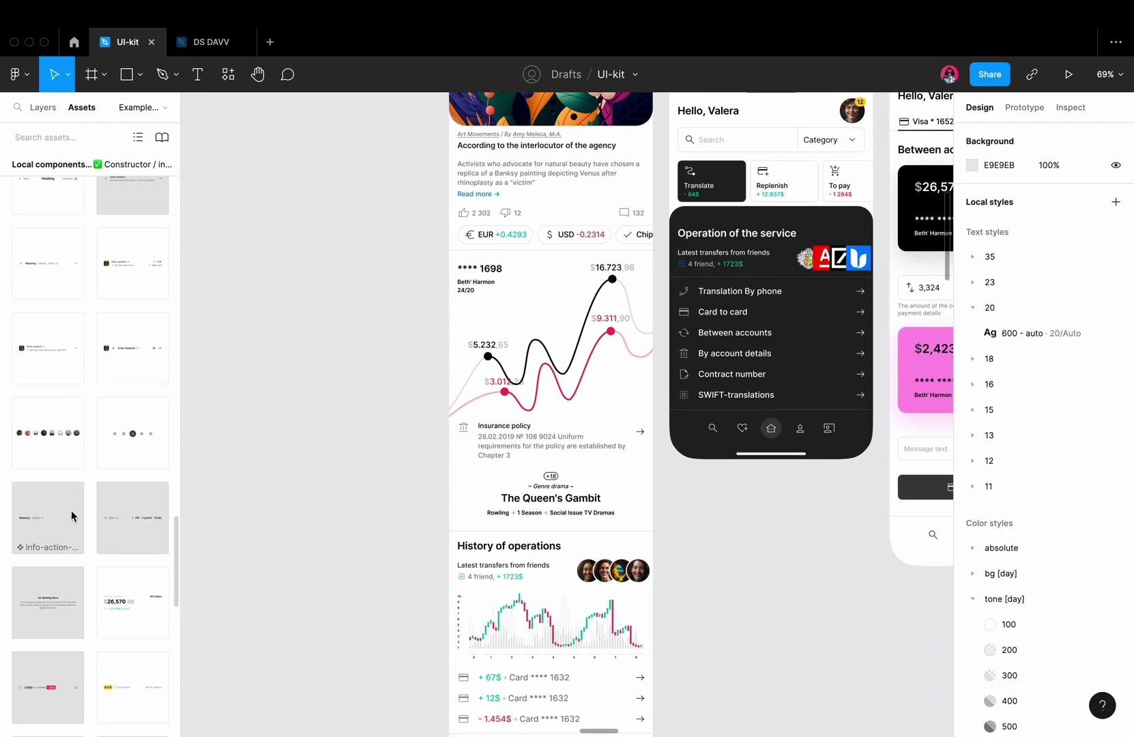
Step: Add the Meaning/Sense toggle row, $26,570 price block, discounted price row and Harry Potter card
{"action": "left_click_drag", "start_coordinate": [99, 520], "coordinate": [523, 531]}
{"action": "scroll", "coordinate": [366, 543], "scroll_direction": "down", "scroll_amount": 3}
{"action": "scroll", "coordinate": [107, 532], "scroll_direction": "down", "scroll_amount": 3}
{"action": "mouse_move", "coordinate": [128, 453]}
{"action": "left_mouse_down"}
{"action": "mouse_move", "coordinate": [469, 475]}
{"action": "mouse_move", "coordinate": [470, 443]}
{"action": "left_mouse_up"}
{"action": "left_click", "coordinate": [233, 538]}
{"action": "scroll", "coordinate": [233, 539], "scroll_direction": "down", "scroll_amount": 2}
{"action": "scroll", "coordinate": [69, 537], "scroll_direction": "down", "scroll_amount": 1}
{"action": "left_click_drag", "start_coordinate": [48, 523], "coordinate": [577, 445]}
{"action": "scroll", "coordinate": [392, 491], "scroll_direction": "down", "scroll_amount": 2}
{"action": "left_click_drag", "start_coordinate": [110, 594], "coordinate": [526, 415]}
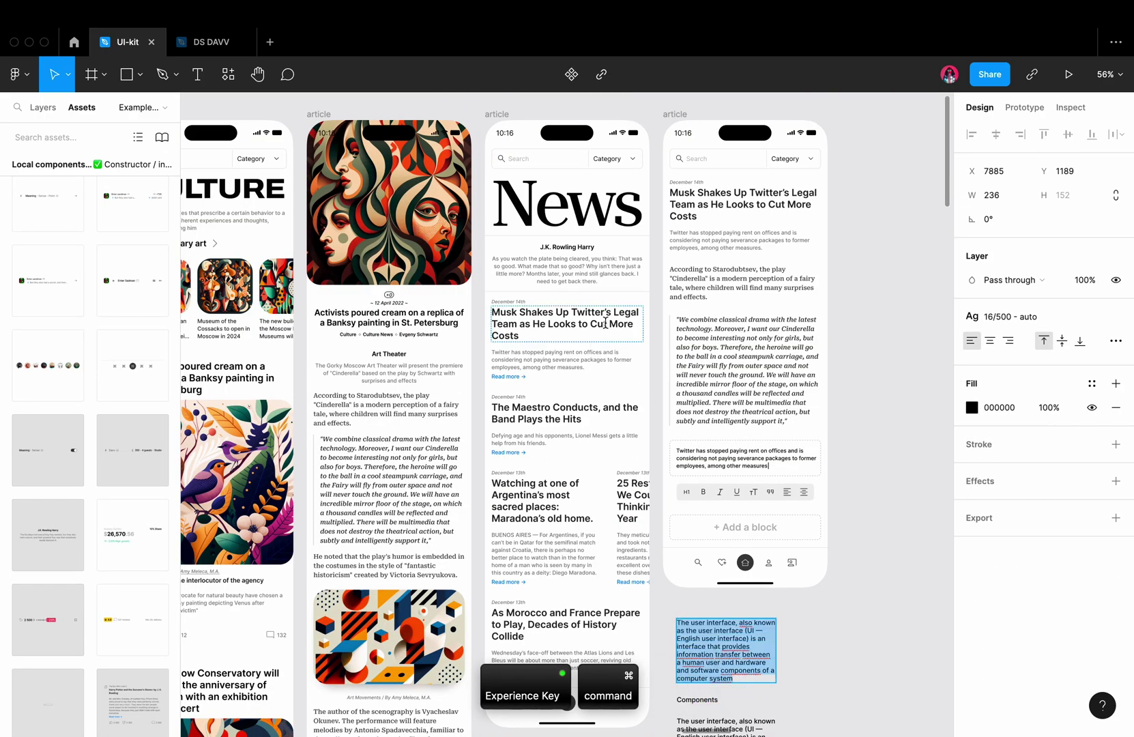
Step: Replace the Musk headline in News with the pasted user-interface paragraph
{"action": "double_click", "coordinate": [546, 316]}
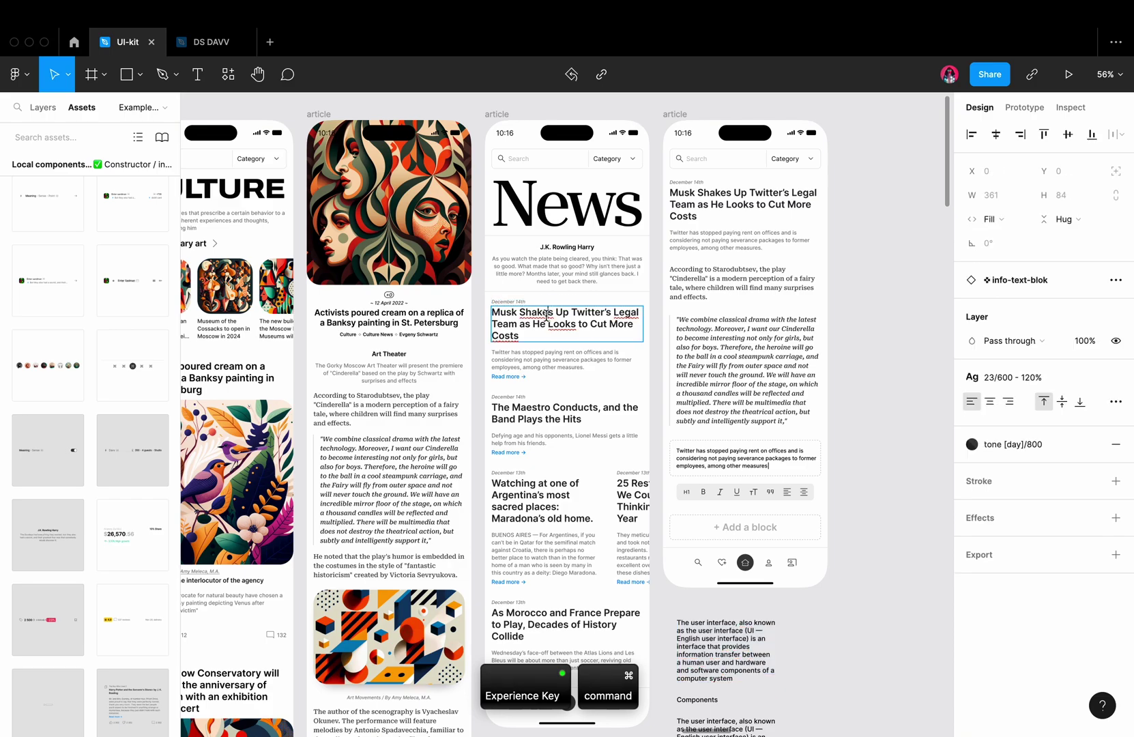
{"action": "key", "text": "super+a"}
{"action": "type", "text": "The user interface, also known as the user interface (UI — English user interface) is an interface that provides information transfer between a human user and hardware and software components of a computer system"}
{"action": "key", "text": "Escape"}
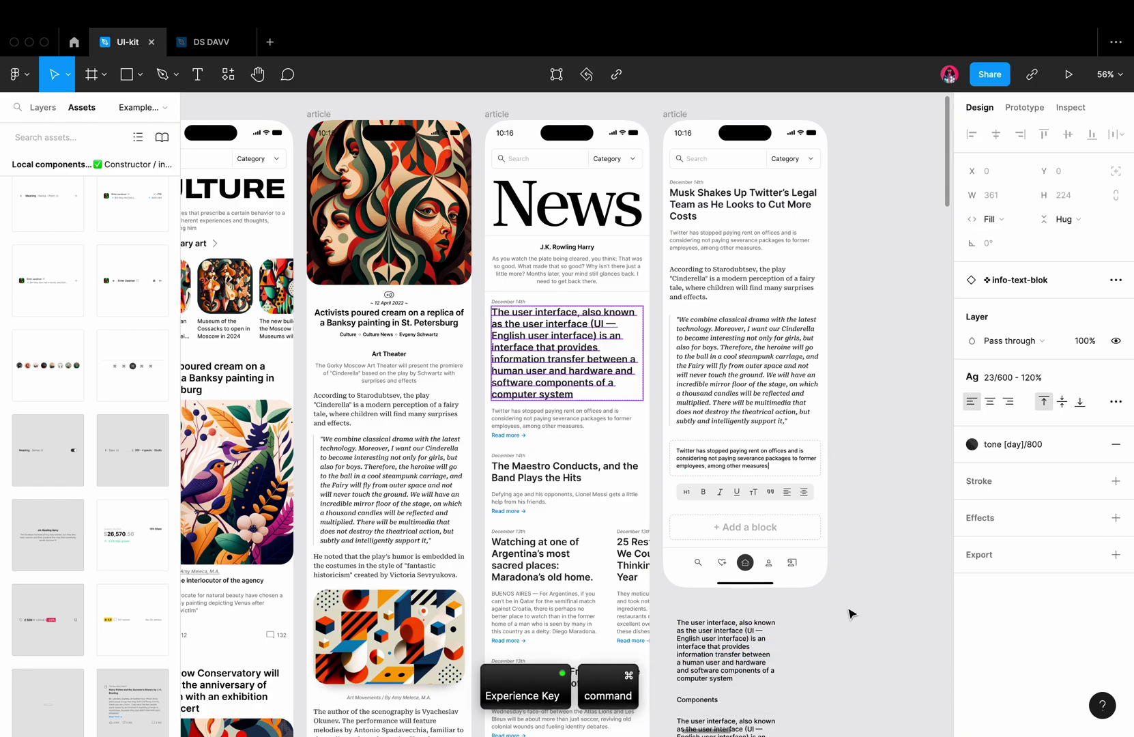
{"action": "scroll", "coordinate": [848, 612], "scroll_direction": "down", "scroll_amount": 1}
Step: Replace the Maestro Conducts headline with the Components label from the notes
{"action": "left_click", "coordinate": [707, 697]}
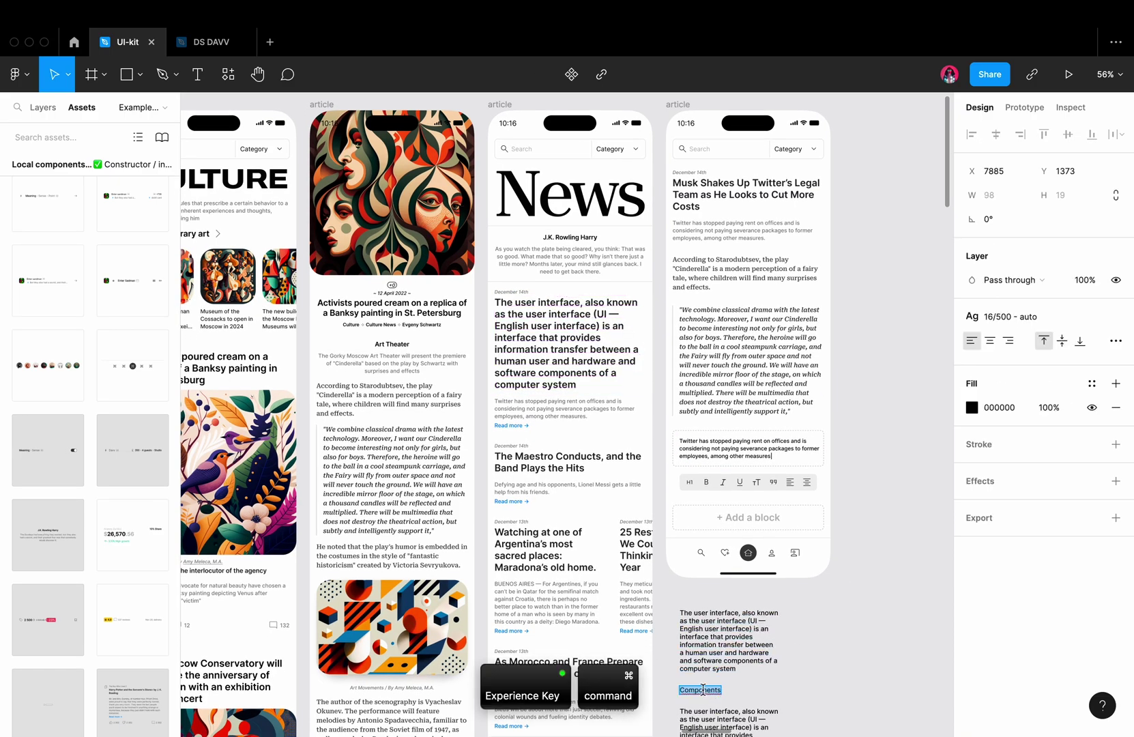
{"action": "double_click", "coordinate": [522, 463]}
{"action": "key", "text": "super+a"}
{"action": "type", "text": "Components"}
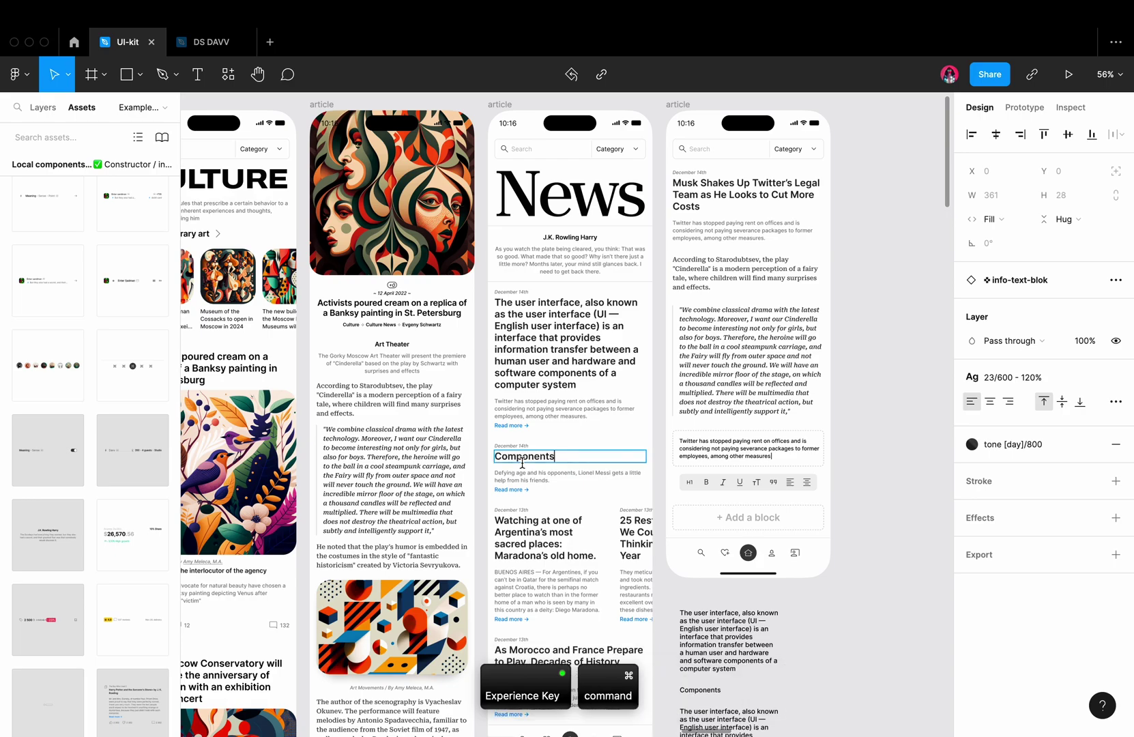
{"action": "key", "text": "Escape"}
{"action": "scroll", "coordinate": [837, 621], "scroll_direction": "down", "scroll_amount": 2}
{"action": "scroll", "coordinate": [835, 620], "scroll_direction": "down", "scroll_amount": 1}
Step: Replace the Defying age summary with the longer paragraph copied from the notes
{"action": "double_click", "coordinate": [750, 683]}
{"action": "key", "text": "super+c"}
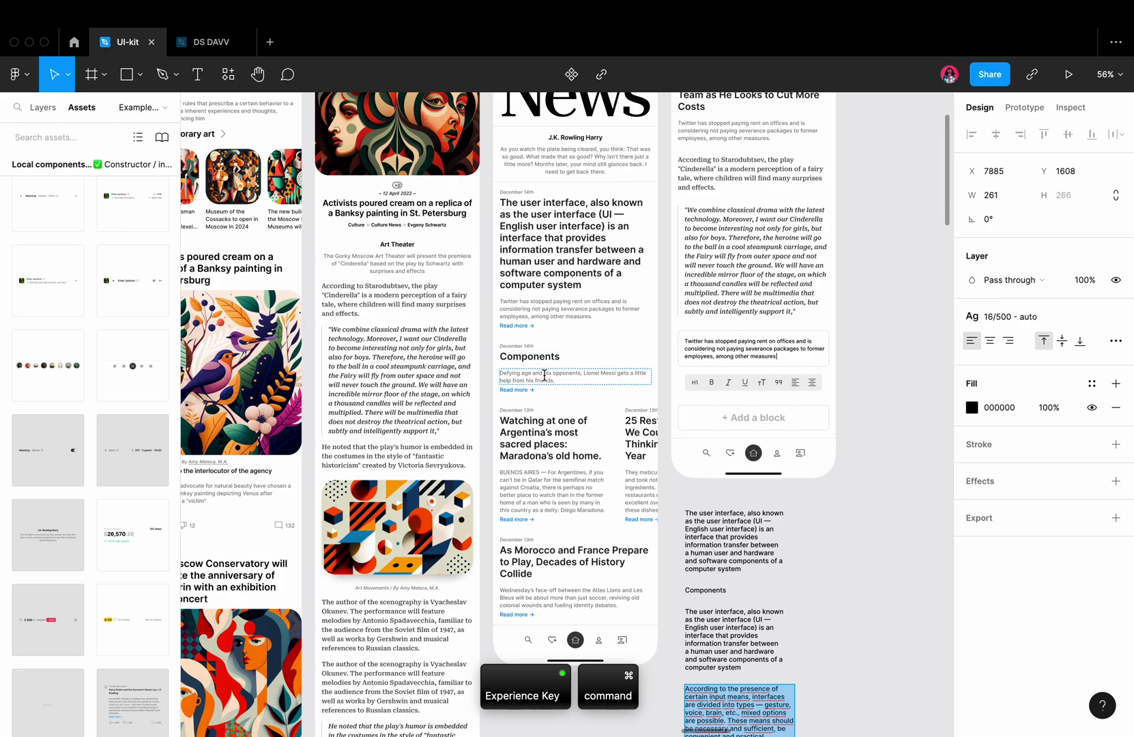
{"action": "double_click", "coordinate": [538, 383]}
{"action": "key", "text": "super+shift+v"}
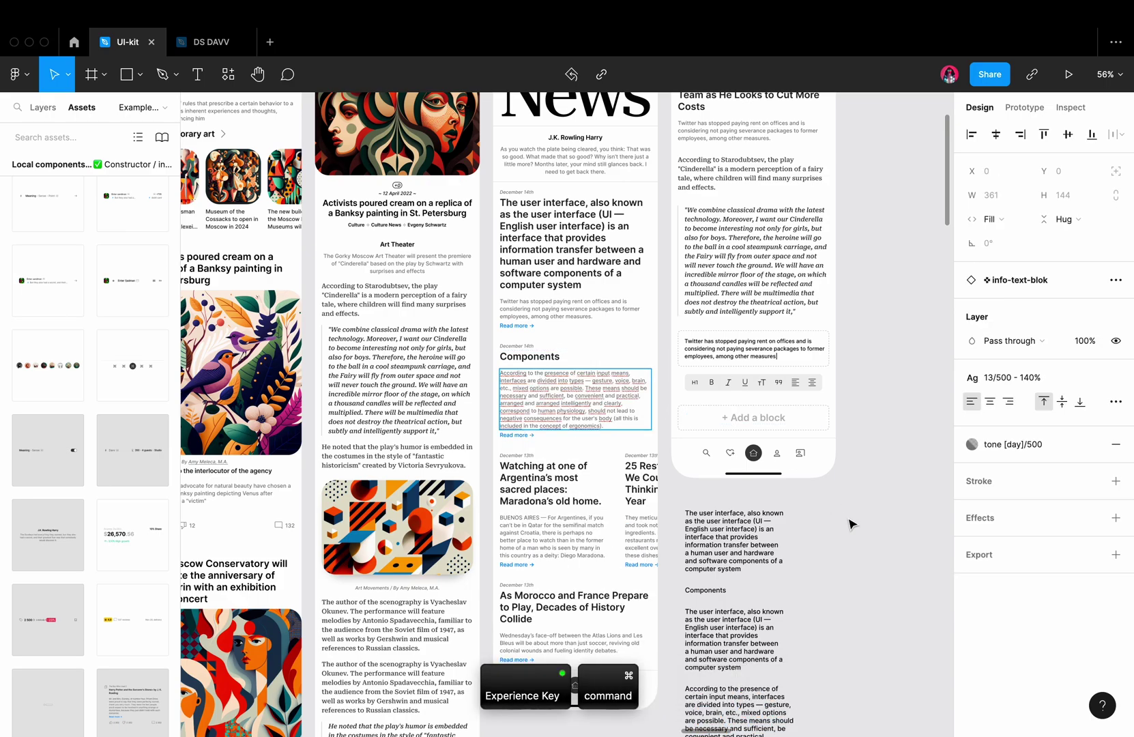
{"action": "left_click", "coordinate": [859, 530]}
{"action": "scroll", "coordinate": [859, 530], "scroll_direction": "up", "scroll_amount": 1}
{"action": "scroll", "coordinate": [859, 530], "scroll_direction": "up", "scroll_amount": 1}
{"action": "scroll", "coordinate": [859, 530], "scroll_direction": "down", "scroll_amount": 2}
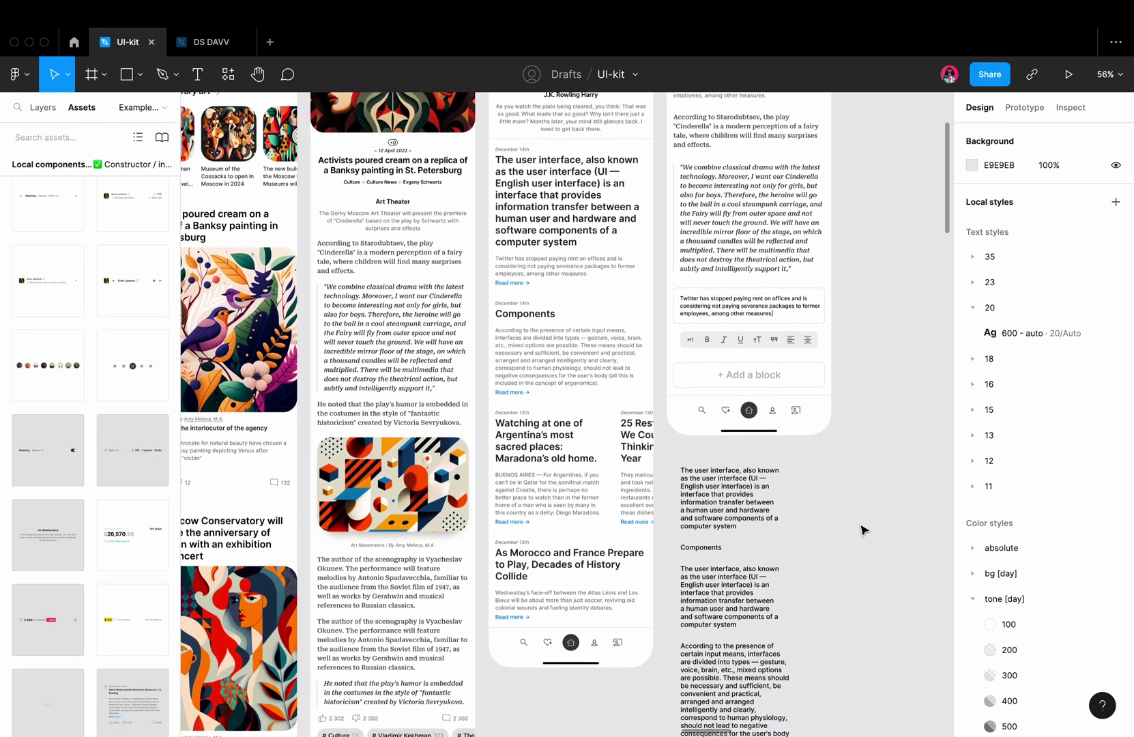
{"action": "scroll", "coordinate": [859, 530], "scroll_direction": "down", "scroll_amount": 2}
{"action": "scroll", "coordinate": [860, 529], "scroll_direction": "up", "scroll_amount": 2}
{"action": "scroll", "coordinate": [862, 530], "scroll_direction": "up", "scroll_amount": 1}
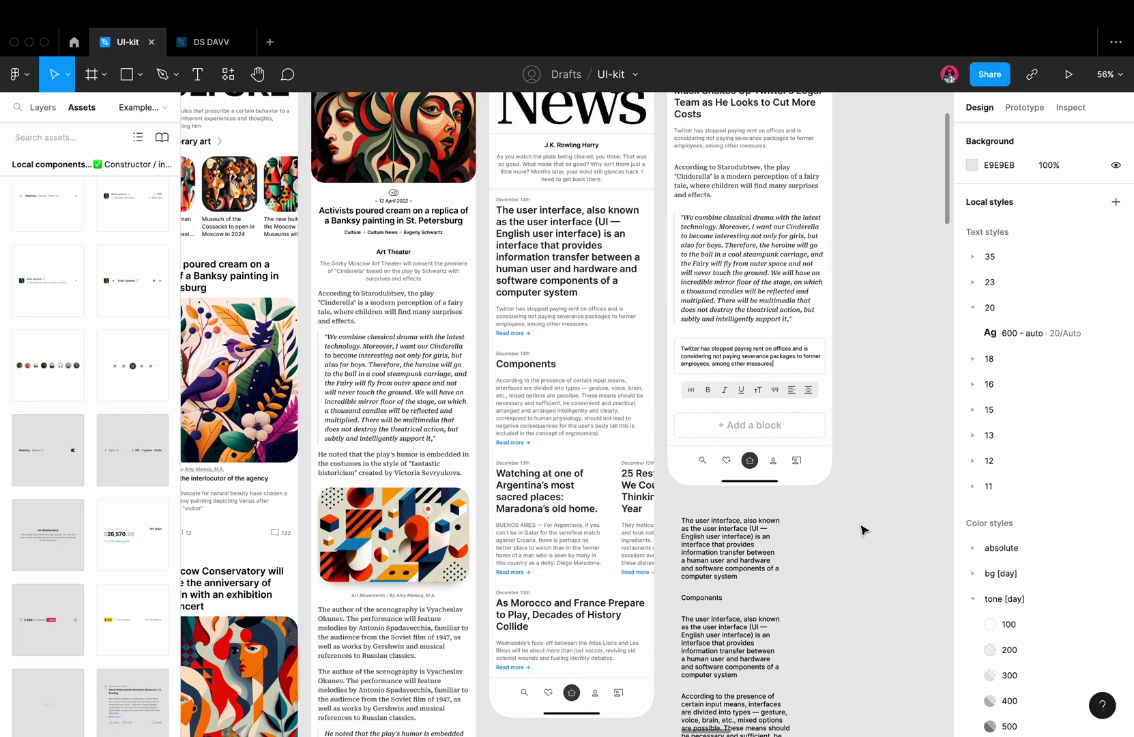
{"action": "scroll", "coordinate": [860, 529], "scroll_direction": "up", "scroll_amount": 1}
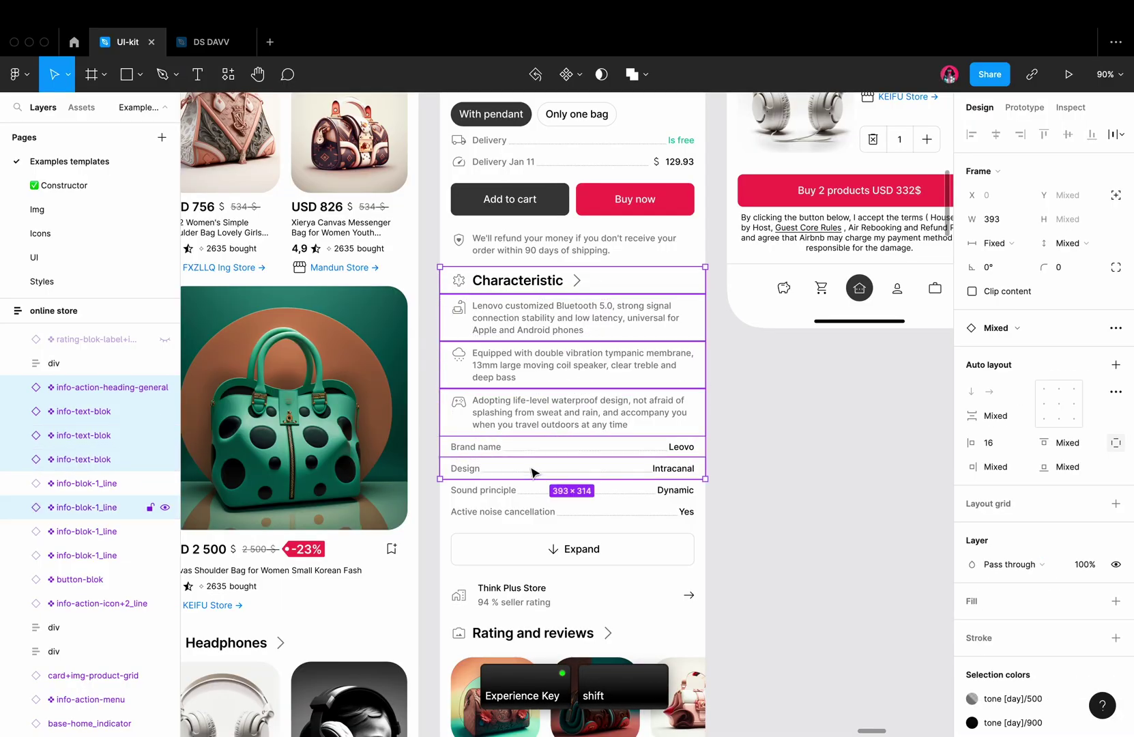
Step: Wrap the specification rows, Expand button and Think Plus Store row in an auto-layout frame
{"action": "left_click", "coordinate": [514, 492], "text": "shift"}
{"action": "left_click", "coordinate": [506, 551], "text": "shift"}
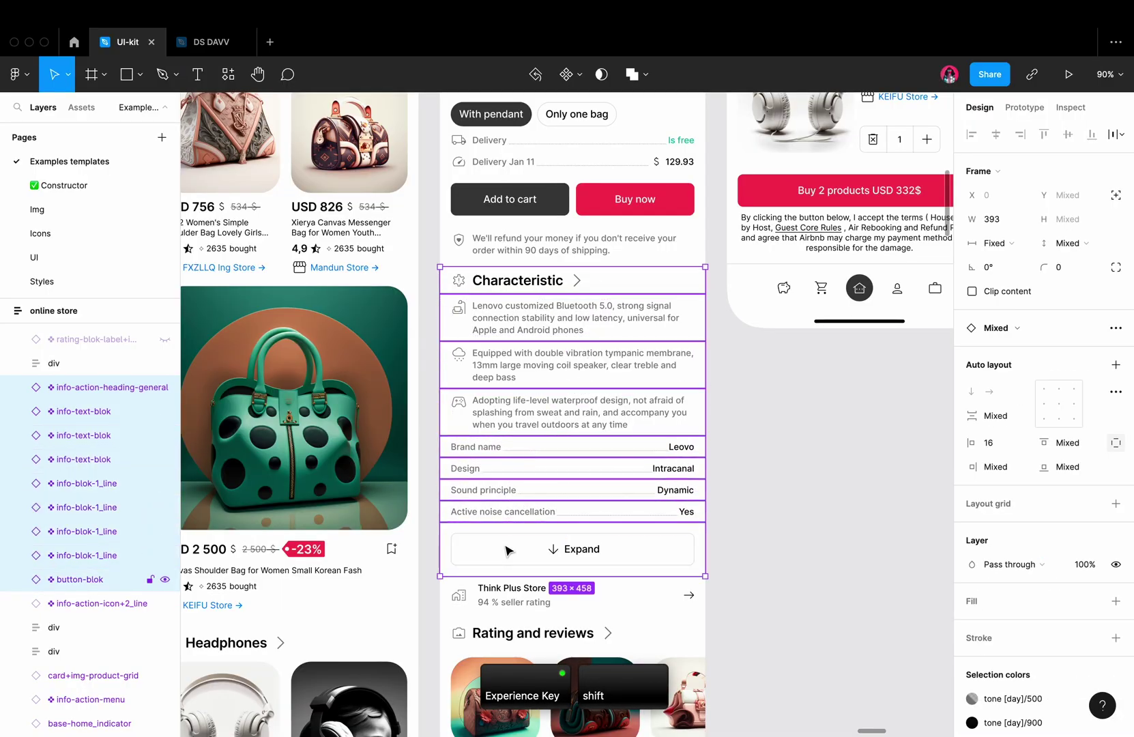
{"action": "left_click", "coordinate": [490, 589], "text": "shift"}
{"action": "right_click", "coordinate": [575, 373]}
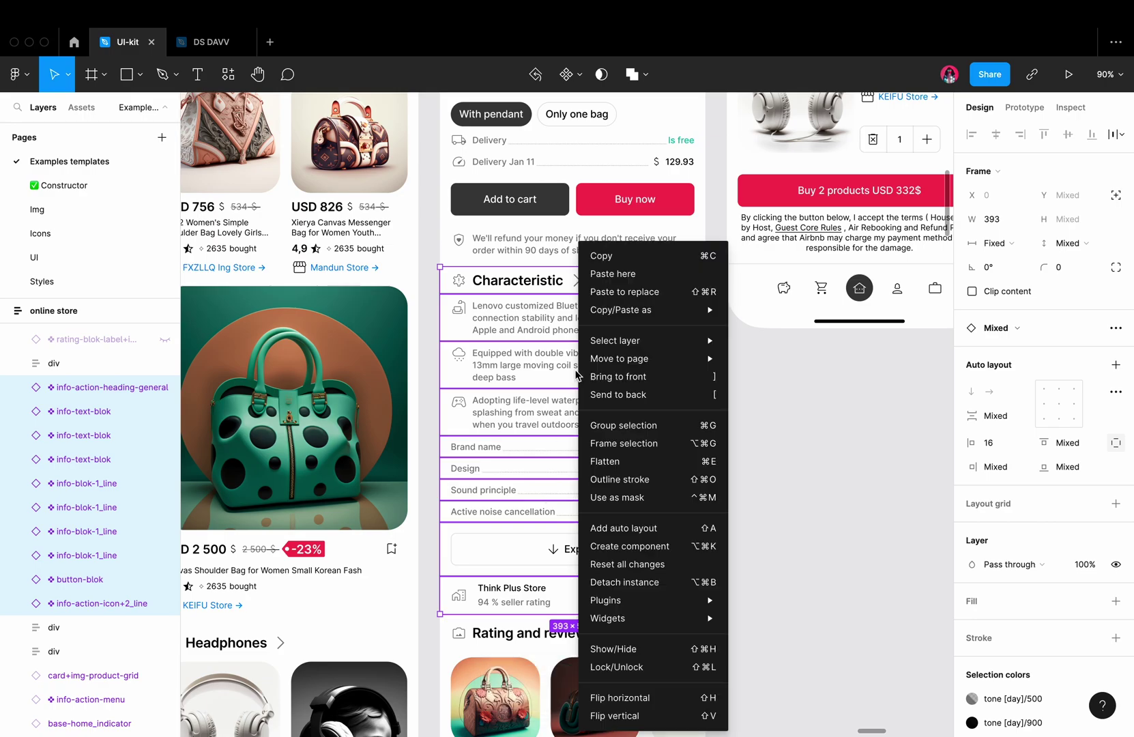
{"action": "left_click", "coordinate": [657, 528]}
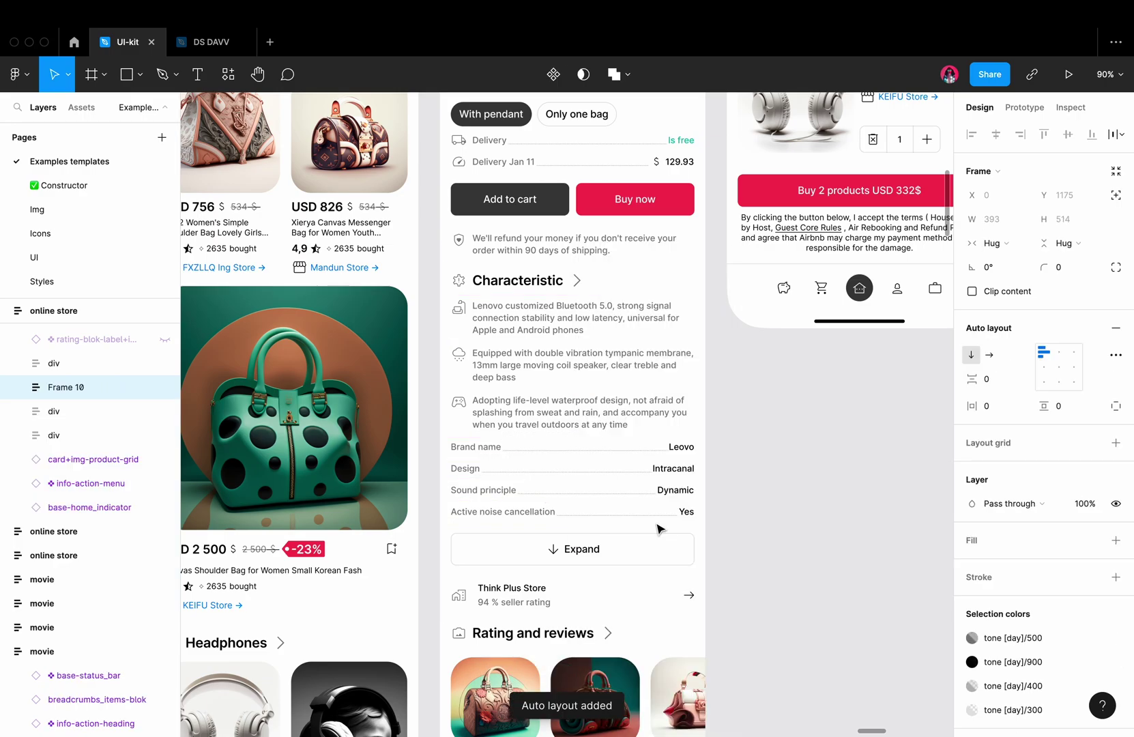
Step: Set the Characteristic frame to fill container width with 16 horizontal and vertical padding
{"action": "left_click", "coordinate": [1006, 244]}
{"action": "left_click", "coordinate": [1010, 261]}
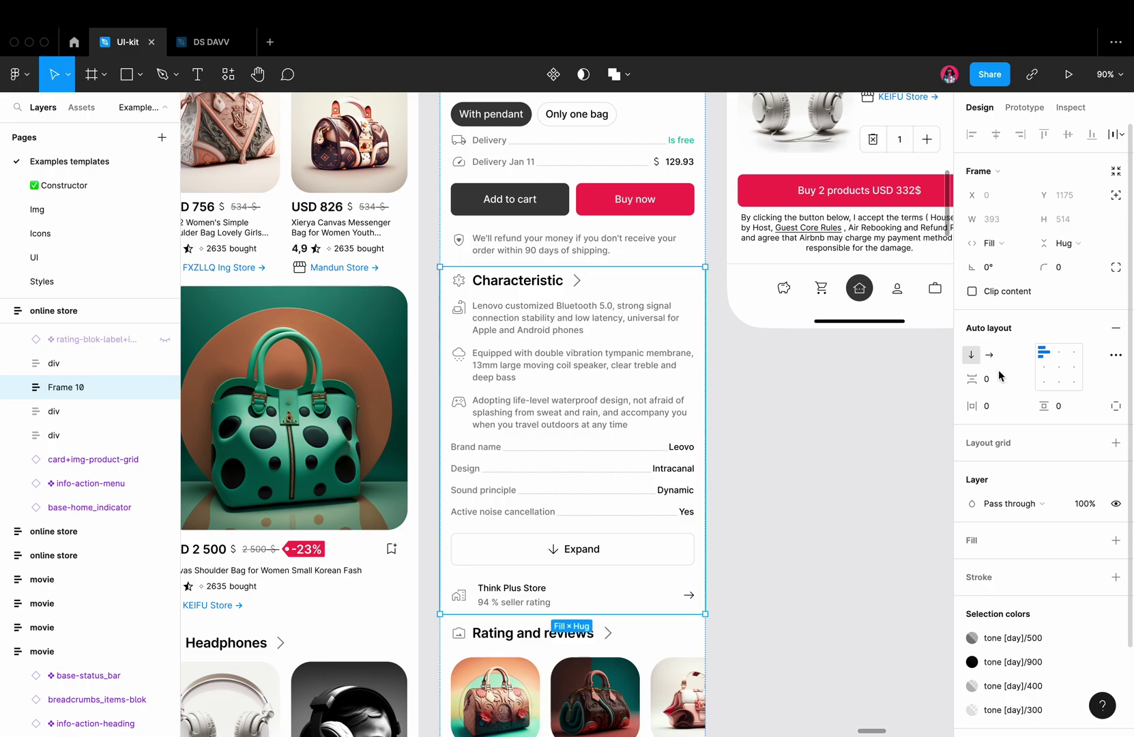
{"action": "left_click", "coordinate": [993, 405]}
{"action": "type", "text": "16"}
{"action": "key", "text": "Tab"}
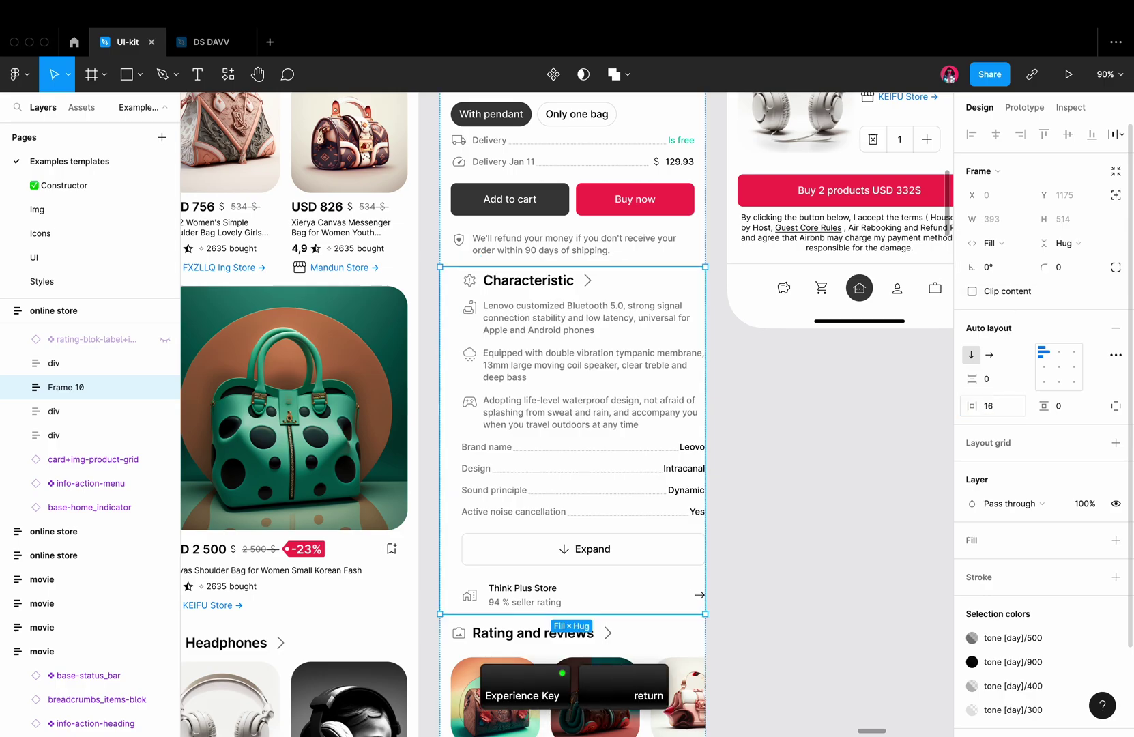
{"action": "type", "text": "16"}
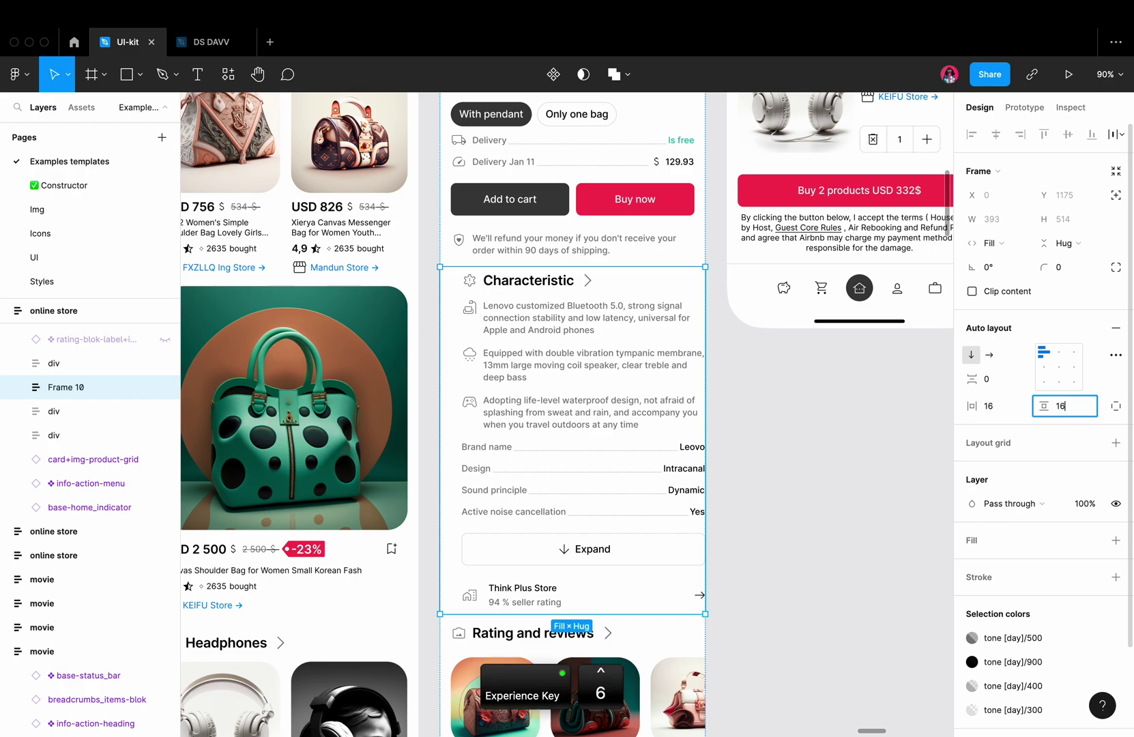
{"action": "key", "text": "Return"}
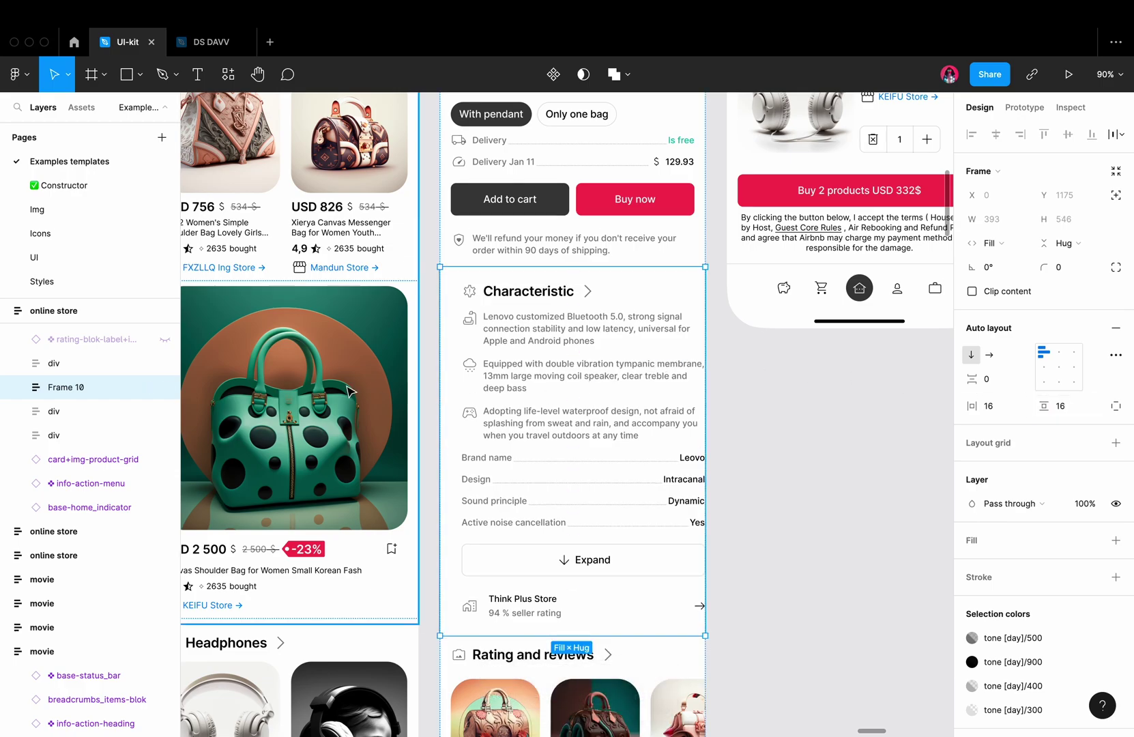
{"action": "left_click", "coordinate": [16, 388]}
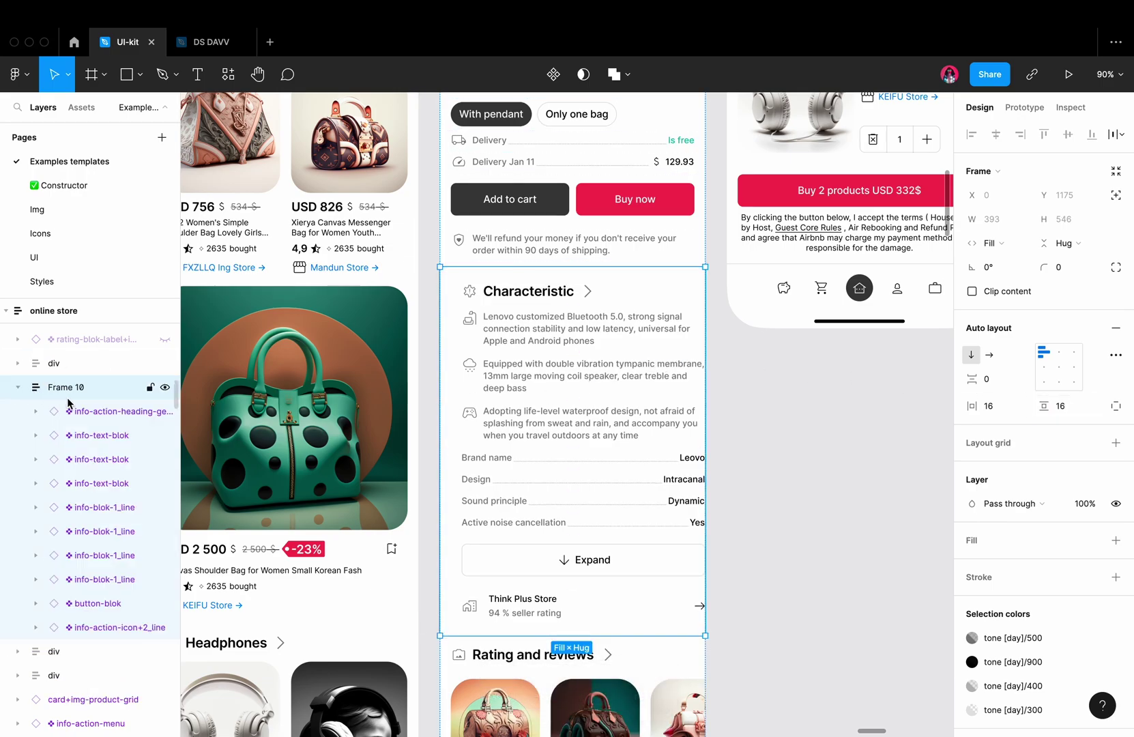
Step: Wrap Frame 10's children in auto-layout Frame 11, filling width with 8 vertical padding
{"action": "key", "text": "Return"}
{"action": "right_click", "coordinate": [81, 426]}
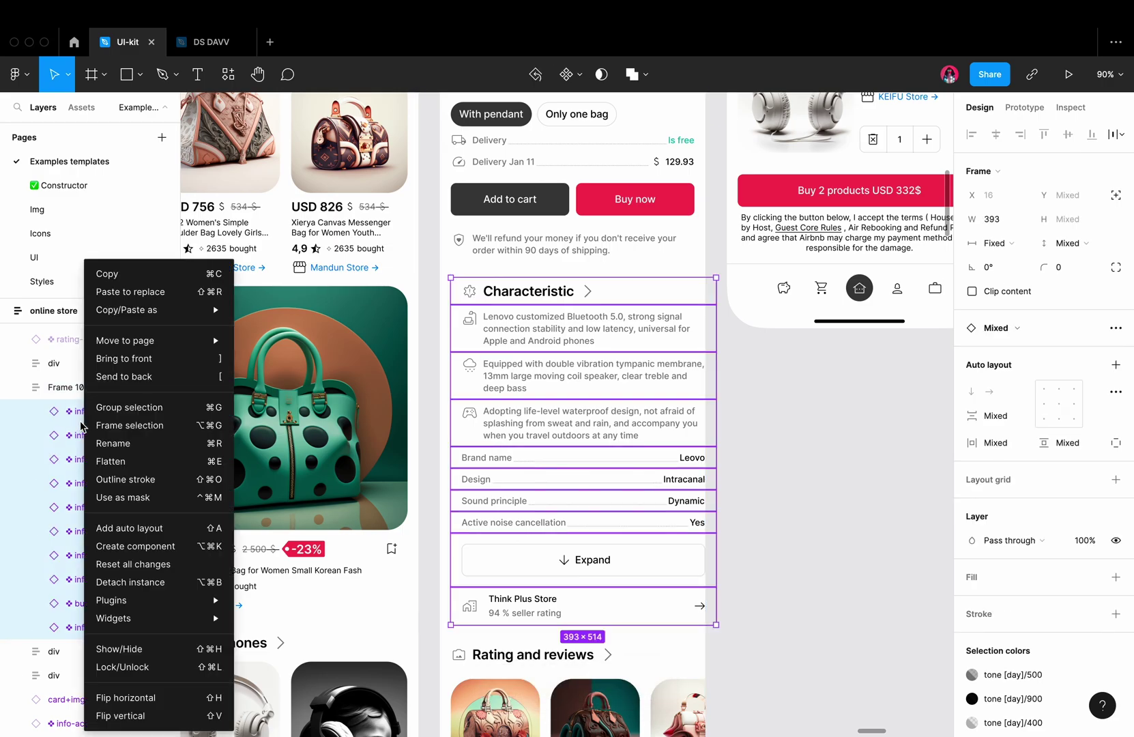
{"action": "left_click", "coordinate": [146, 538]}
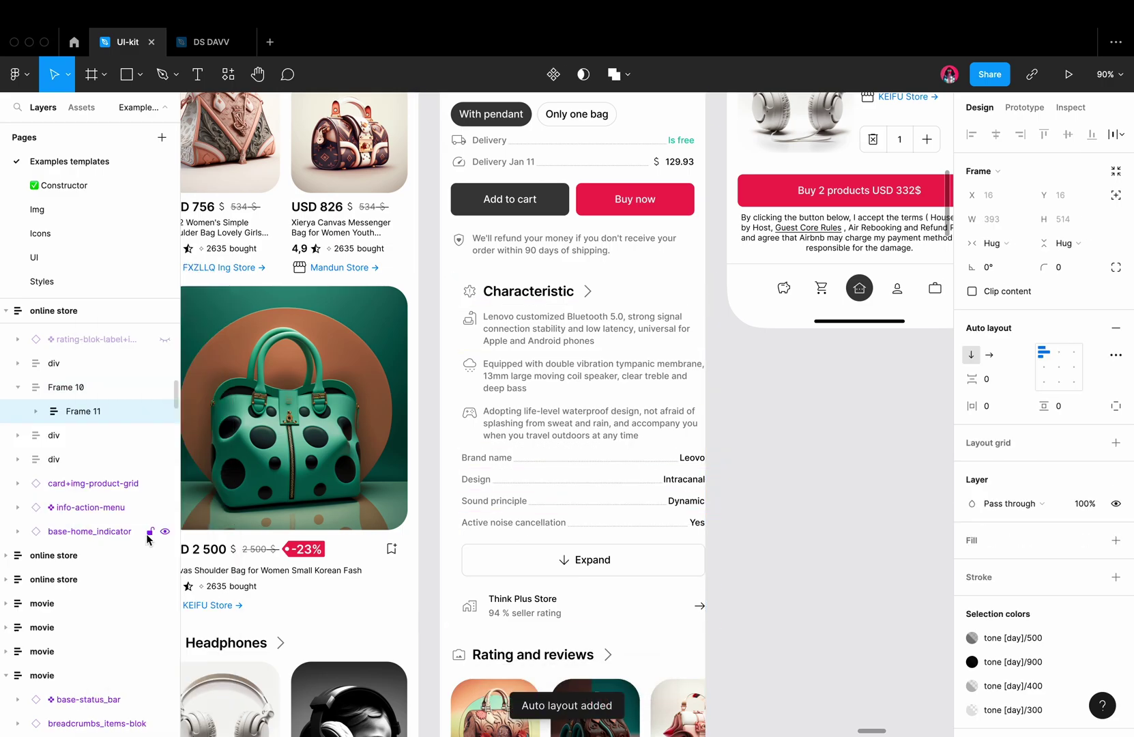
{"action": "left_click", "coordinate": [993, 251]}
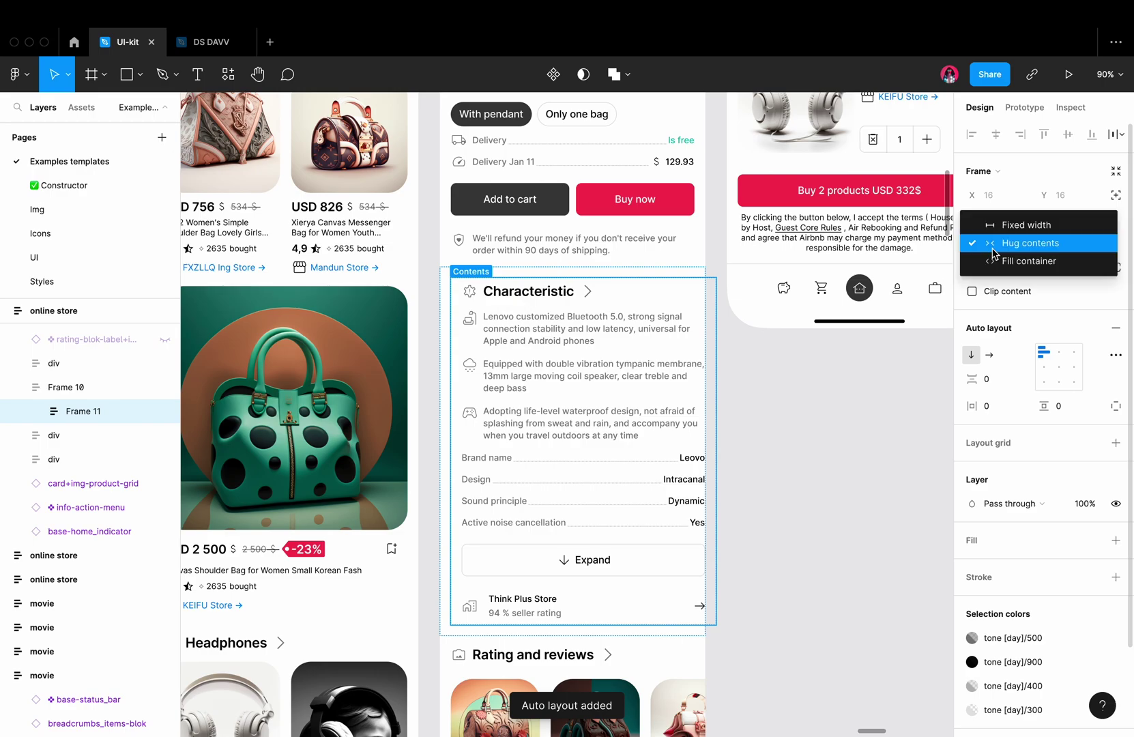
{"action": "left_click", "coordinate": [1008, 269]}
{"action": "left_click", "coordinate": [1068, 405]}
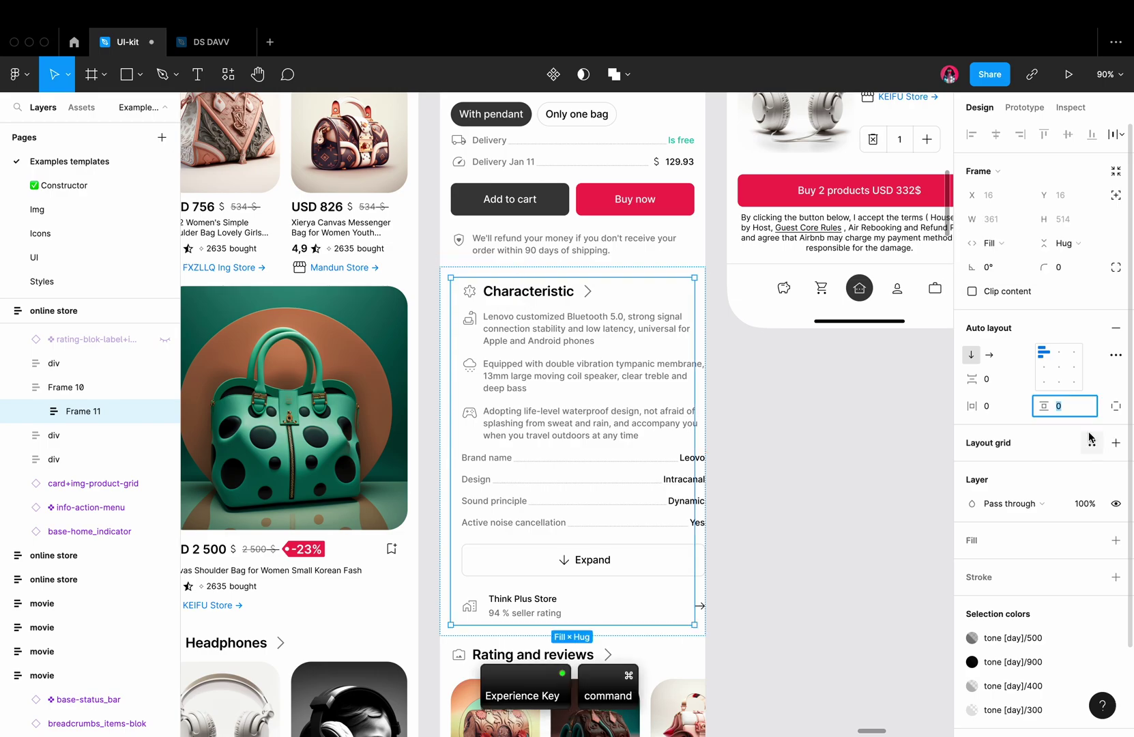
{"action": "type", "text": "8"}
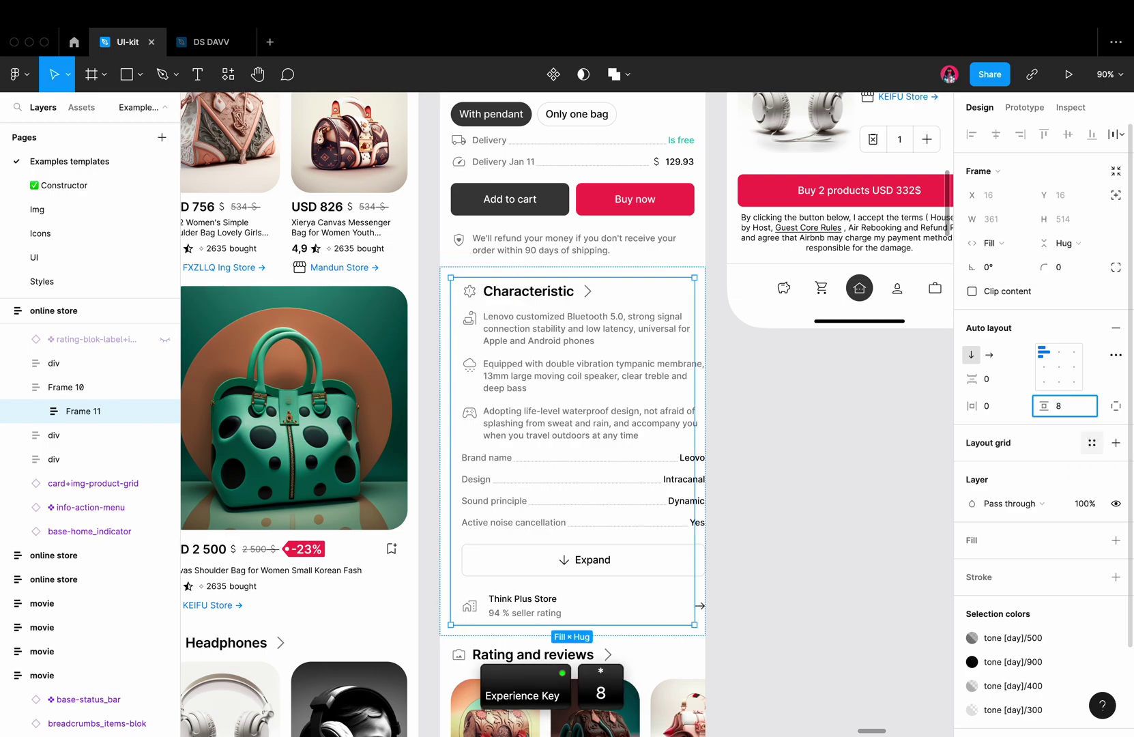
{"action": "key", "text": "Return"}
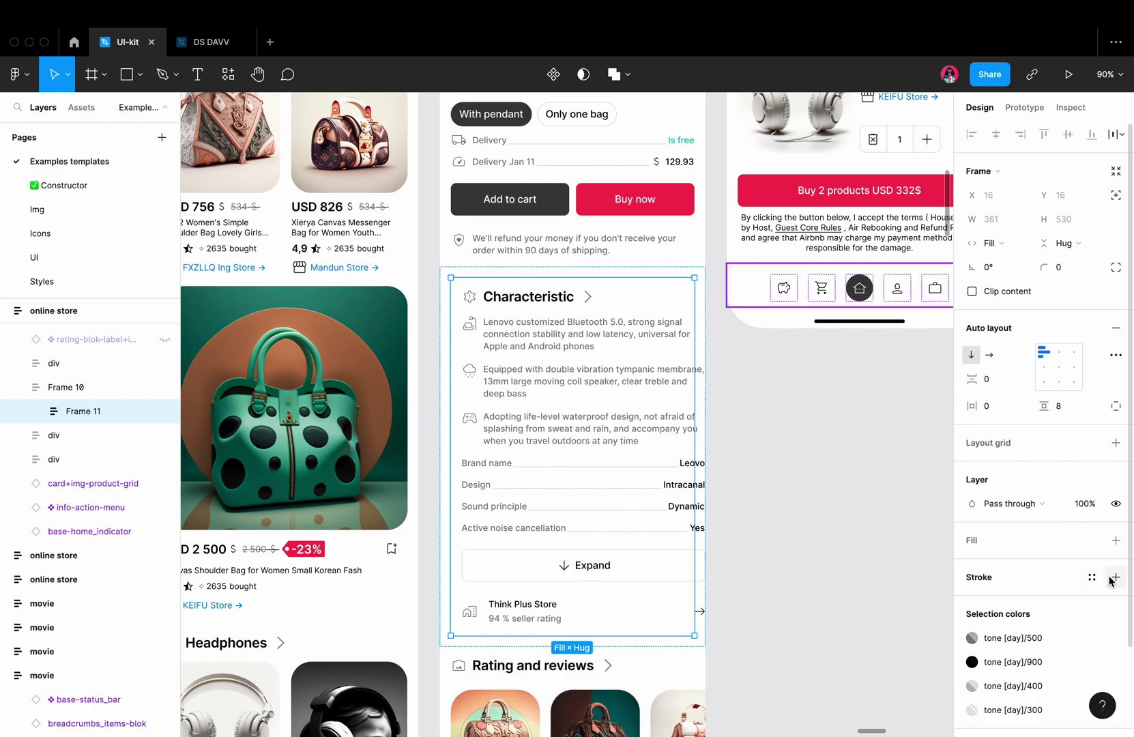
Step: Give Frame 11 a tone [day]/300 outline and a corner radius of 30
{"action": "left_click", "coordinate": [1114, 578]}
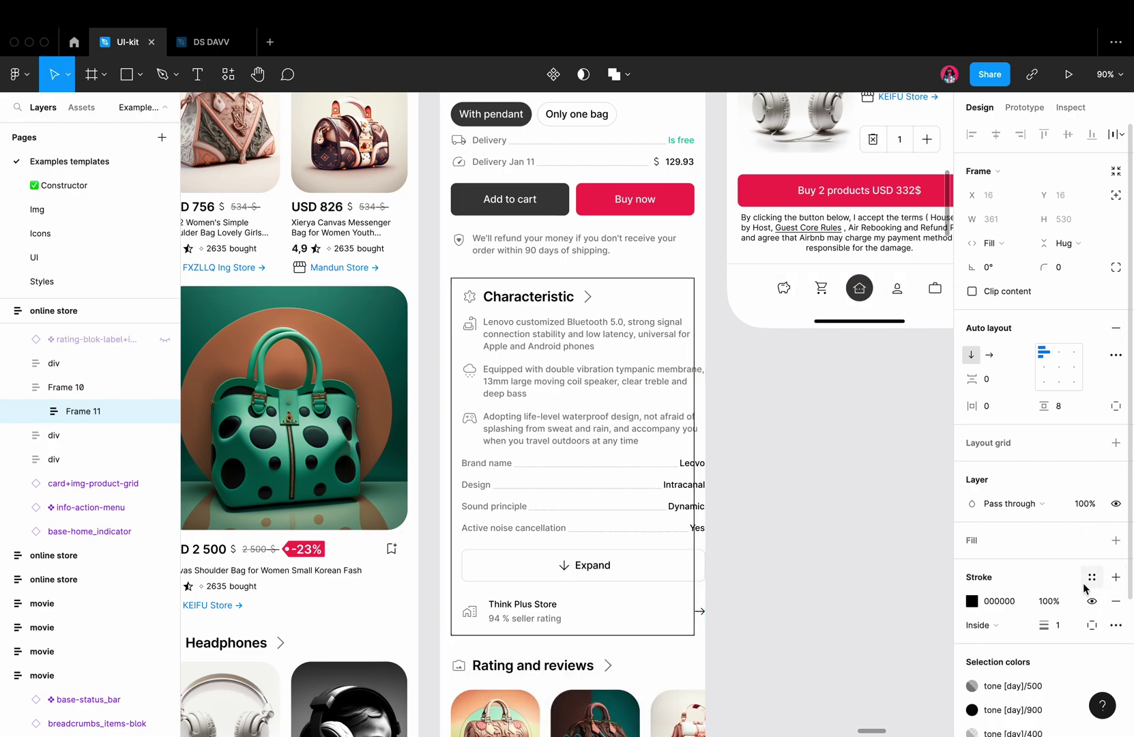
{"action": "left_click", "coordinate": [1091, 578]}
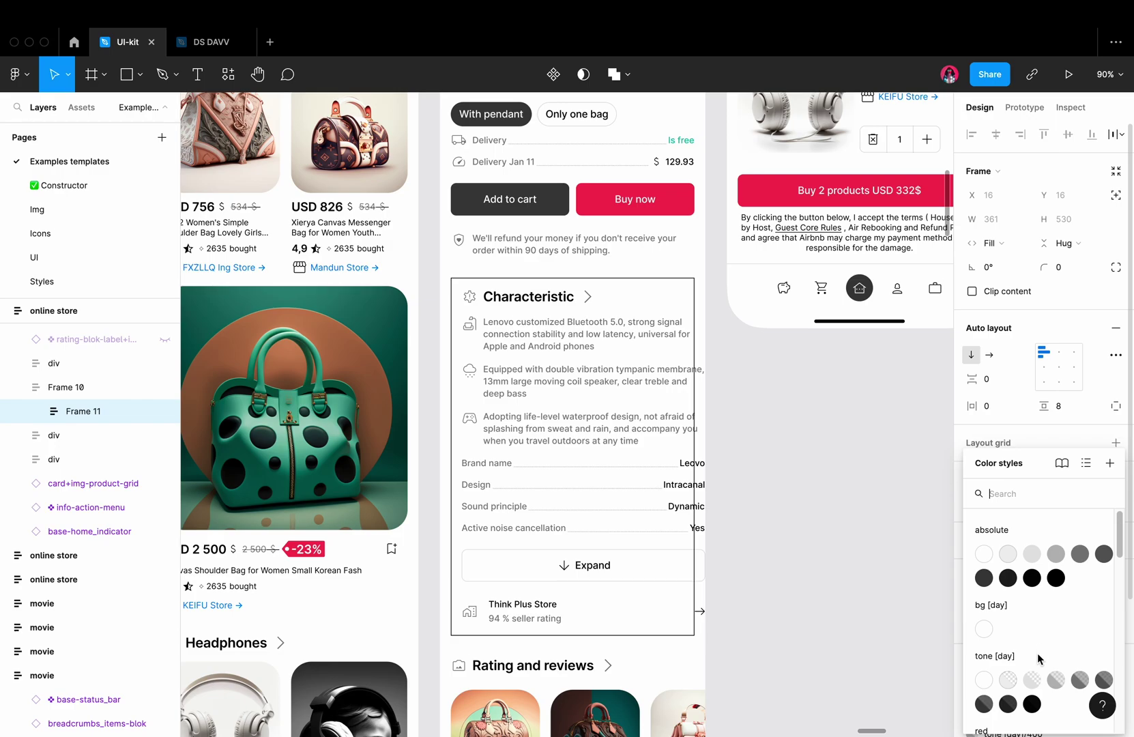
{"action": "left_click", "coordinate": [1031, 680]}
{"action": "left_click", "coordinate": [1064, 268]}
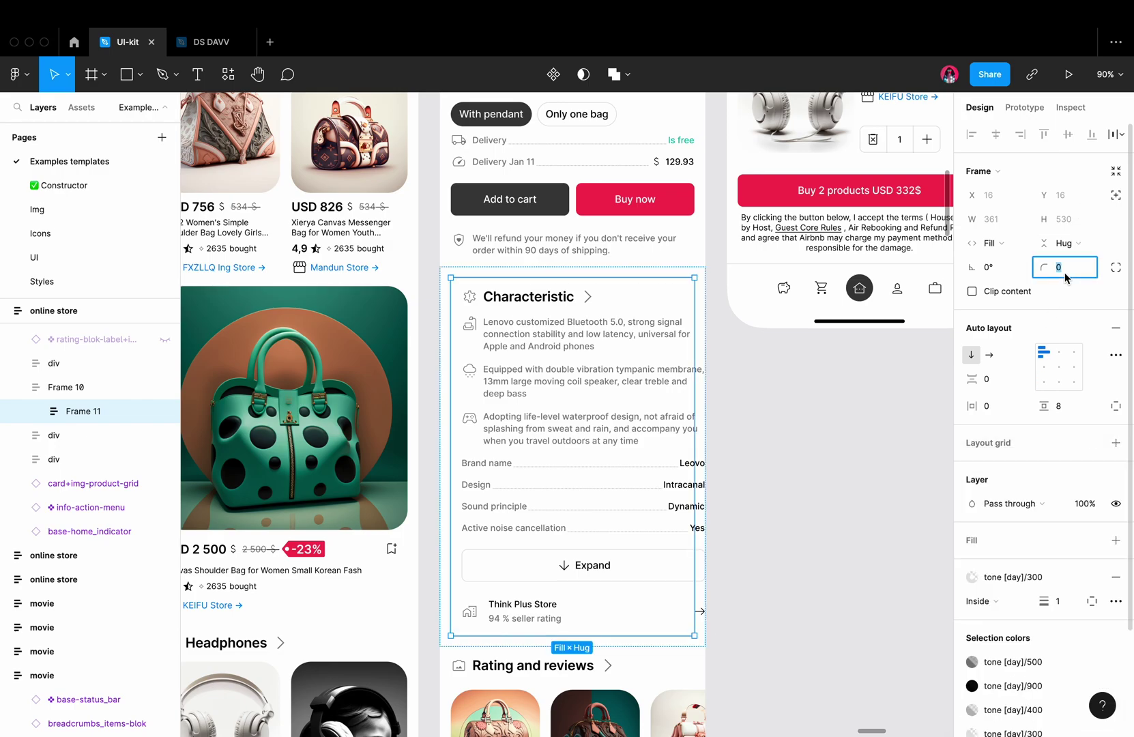
{"action": "type", "text": "3"}
{"action": "key", "text": "Return"}
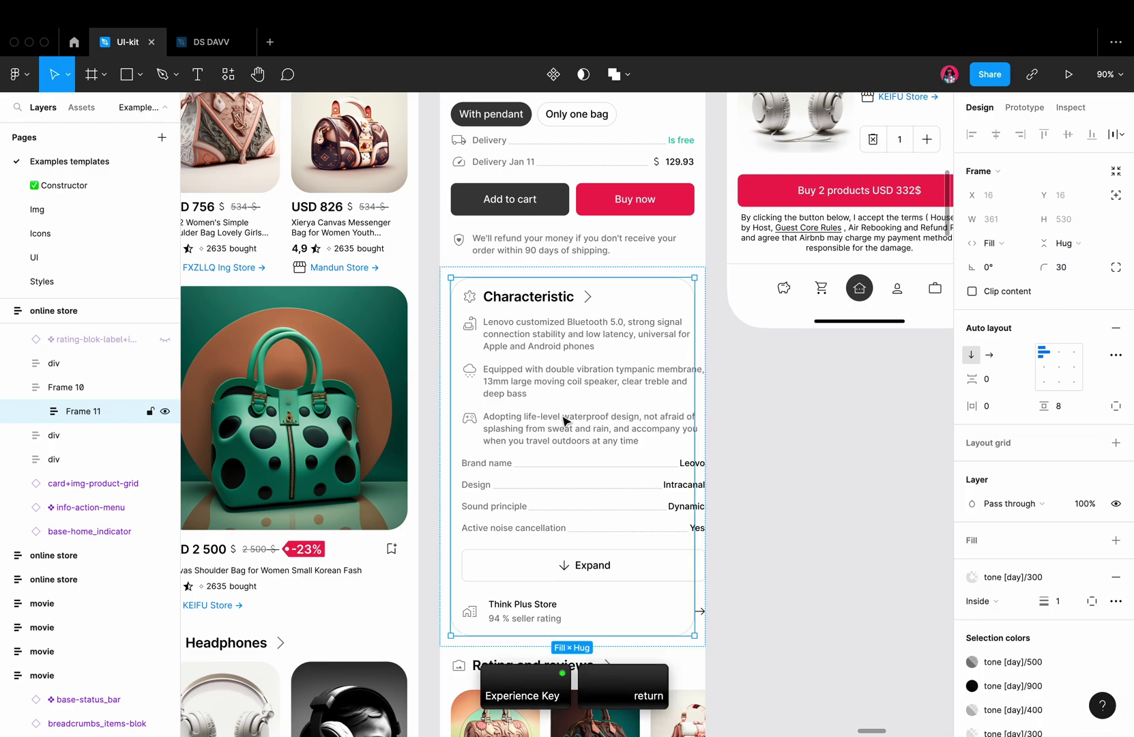
Step: Make all of Frame 11's rows fill the card's width
{"action": "left_click", "coordinate": [36, 411]}
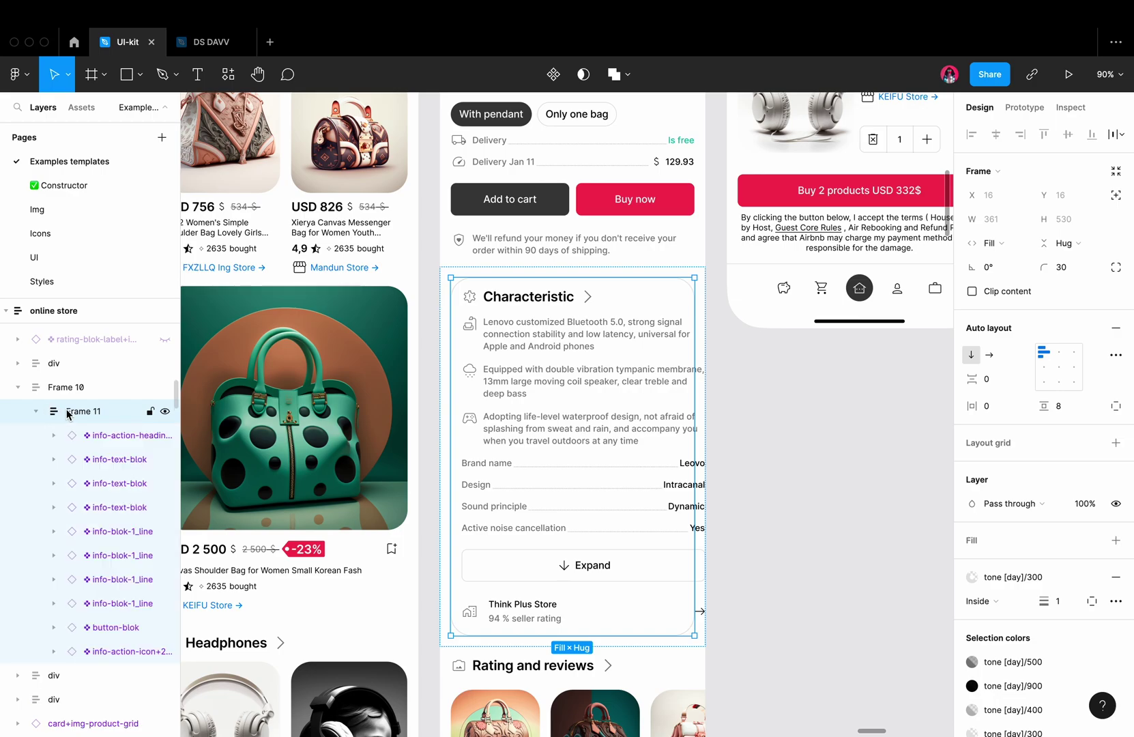
{"action": "key", "text": "Return"}
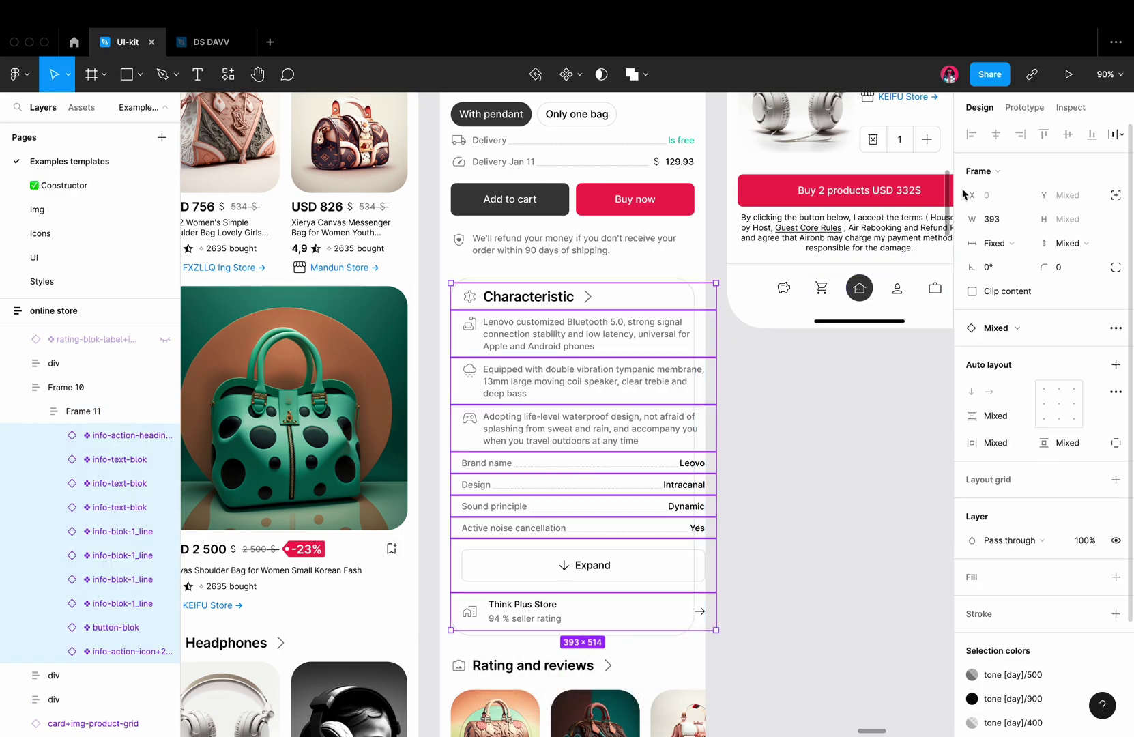
{"action": "left_click", "coordinate": [994, 242]}
{"action": "left_click", "coordinate": [1004, 279]}
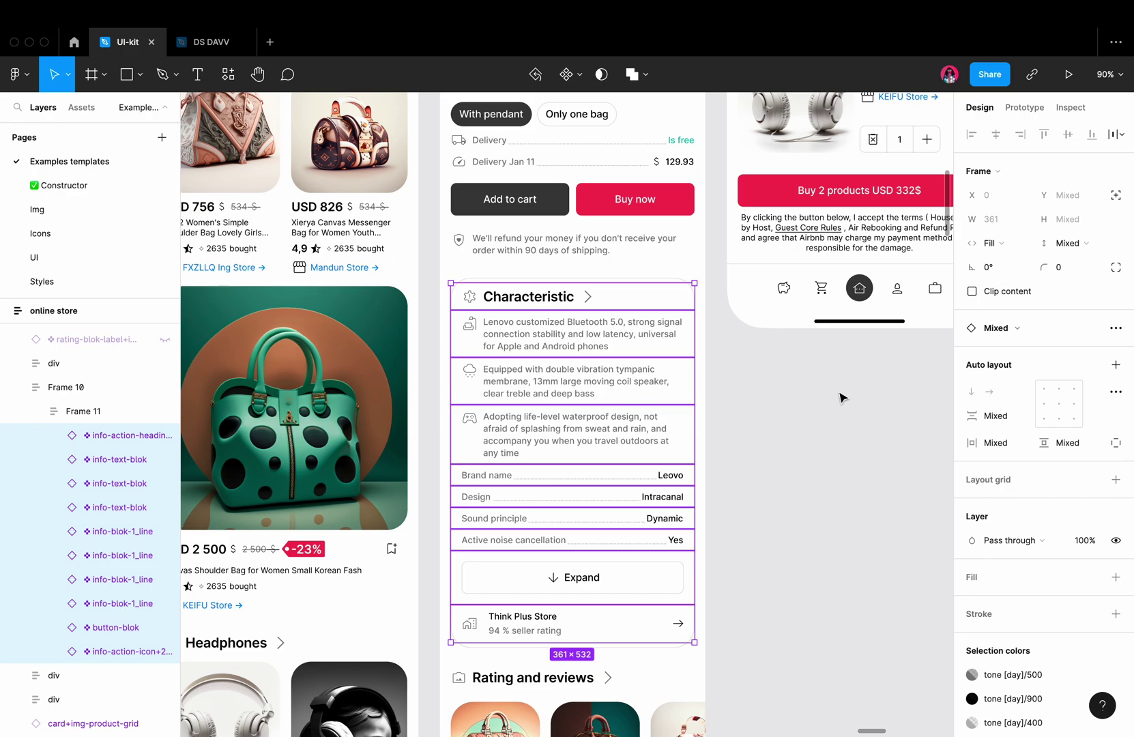
{"action": "left_click", "coordinate": [787, 436]}
{"action": "scroll", "coordinate": [787, 436], "scroll_direction": "down", "scroll_amount": 2}
{"action": "scroll", "coordinate": [787, 436], "scroll_direction": "left", "scroll_amount": 1}
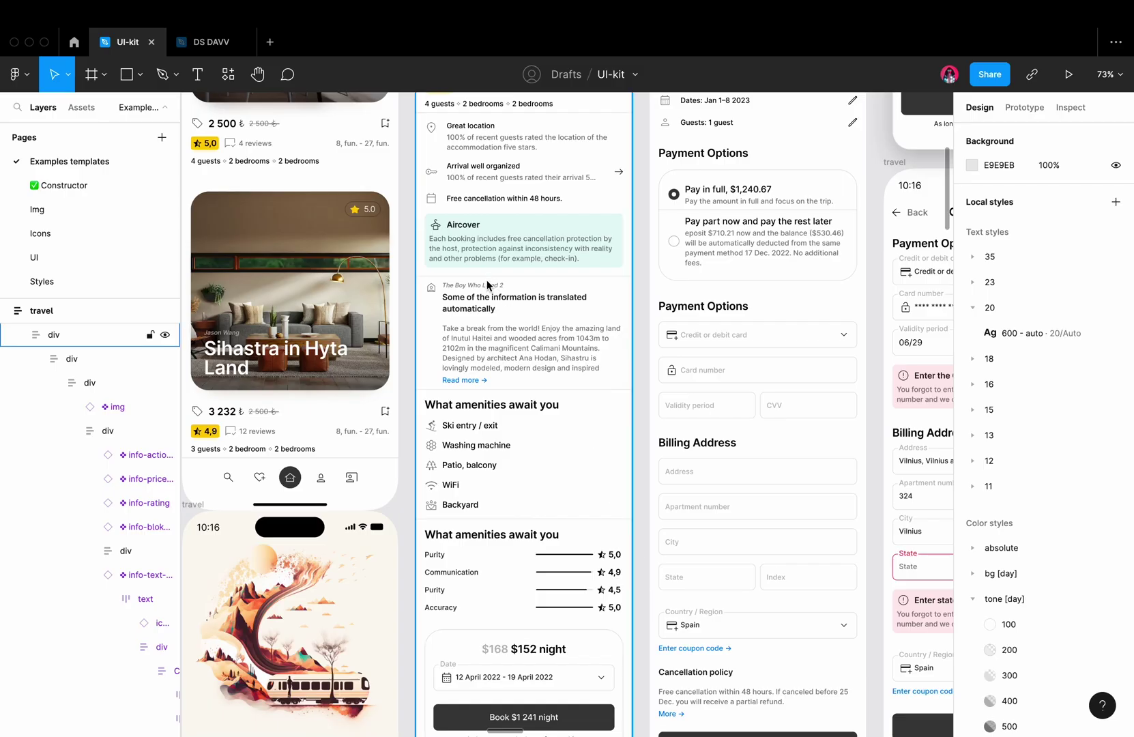
{"action": "scroll", "coordinate": [474, 311], "scroll_direction": "up", "scroll_amount": 3}
{"action": "scroll", "coordinate": [473, 311], "scroll_direction": "up", "scroll_amount": 1}
Step: Swap the location_home icon in info-text-blok for a radio button set to checked
{"action": "left_click", "coordinate": [473, 311]}
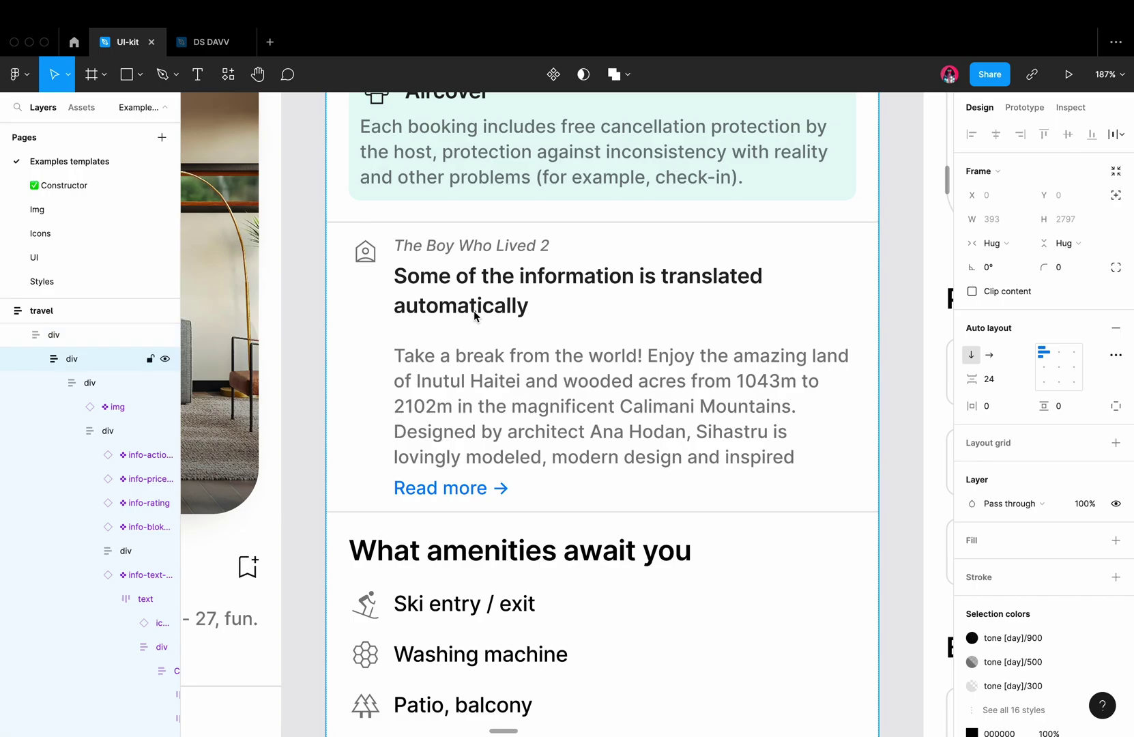
{"action": "double_click", "coordinate": [473, 309]}
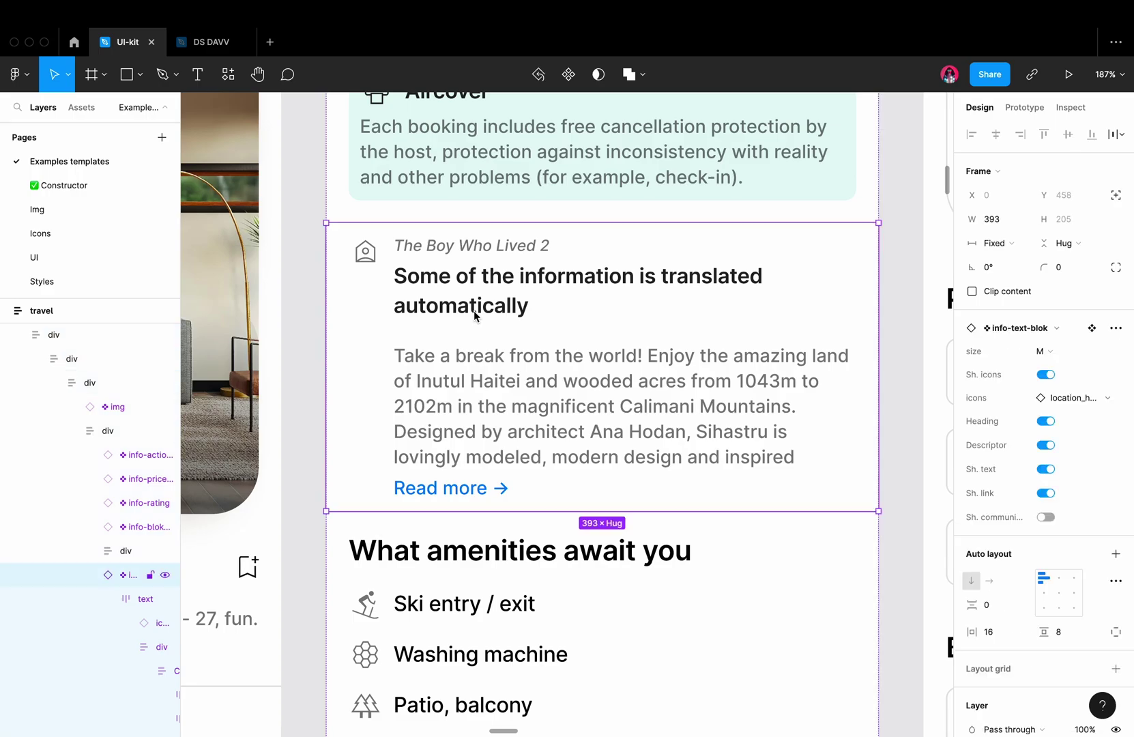
{"action": "double_click", "coordinate": [365, 258]}
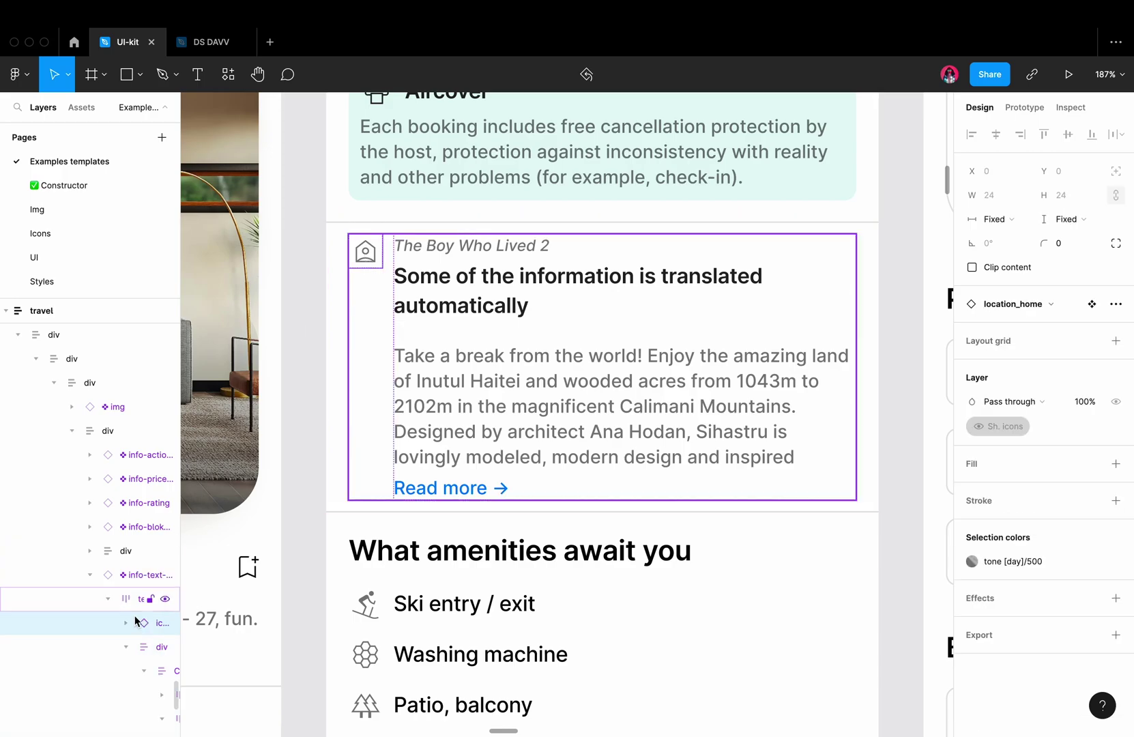
{"action": "left_click", "coordinate": [995, 305]}
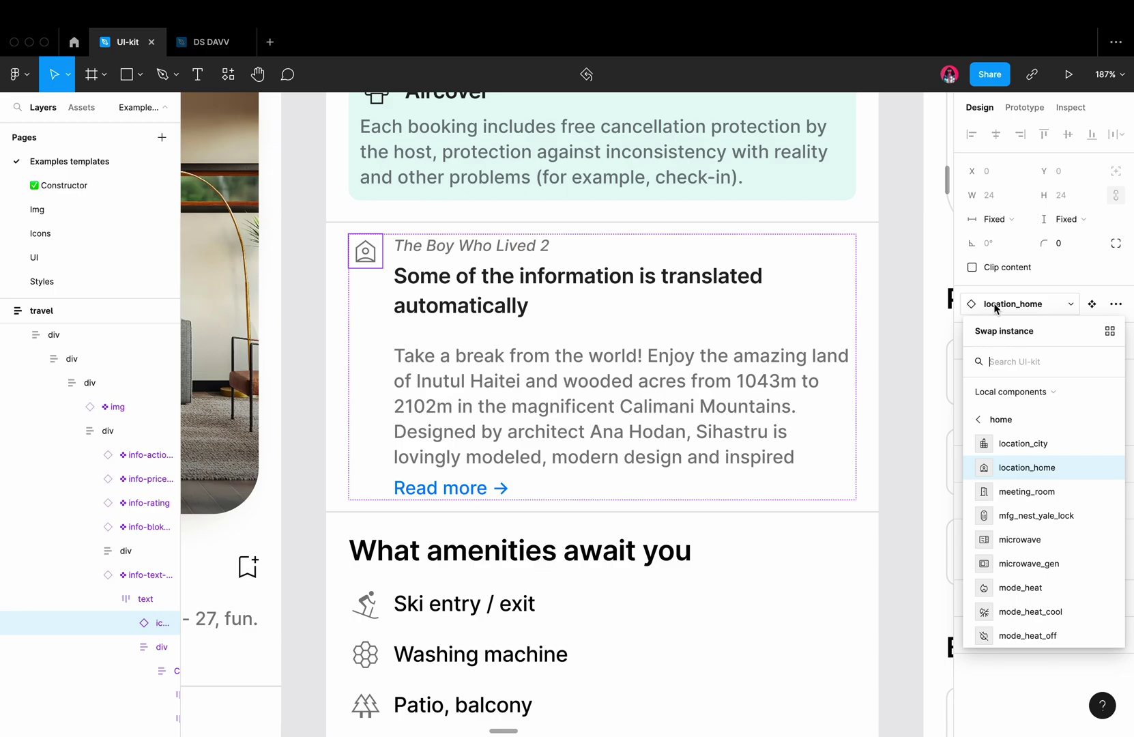
{"action": "type", "text": "r"}
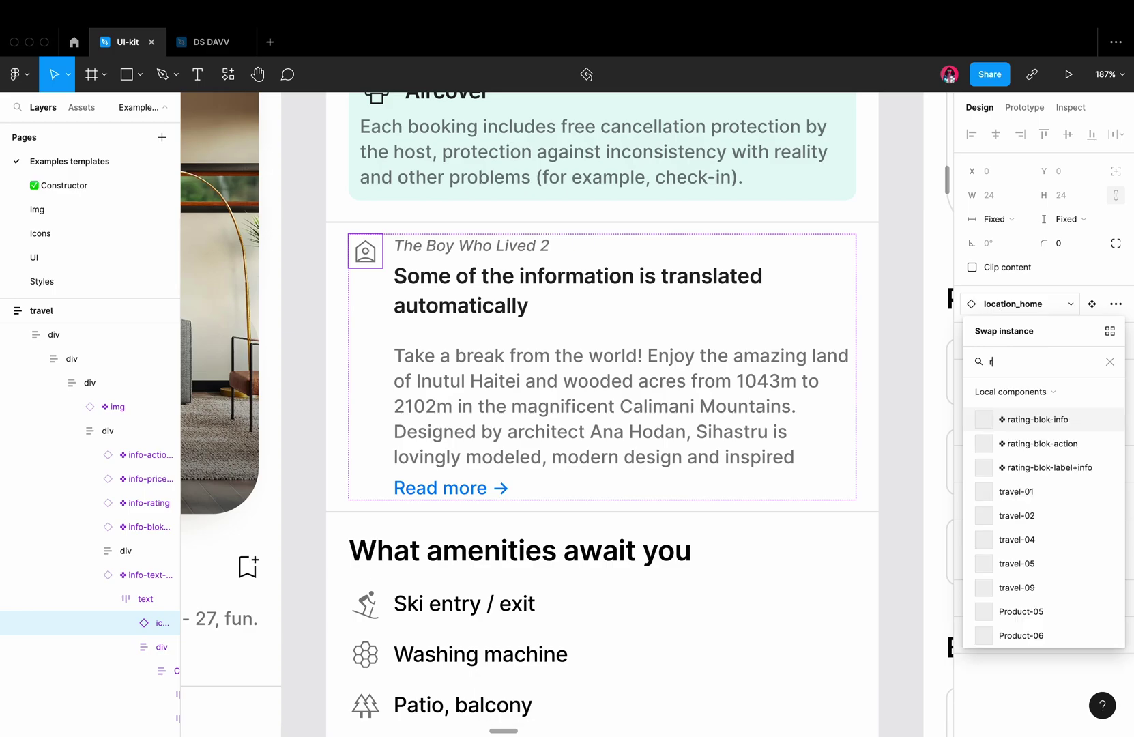
{"action": "type", "text": "adi"}
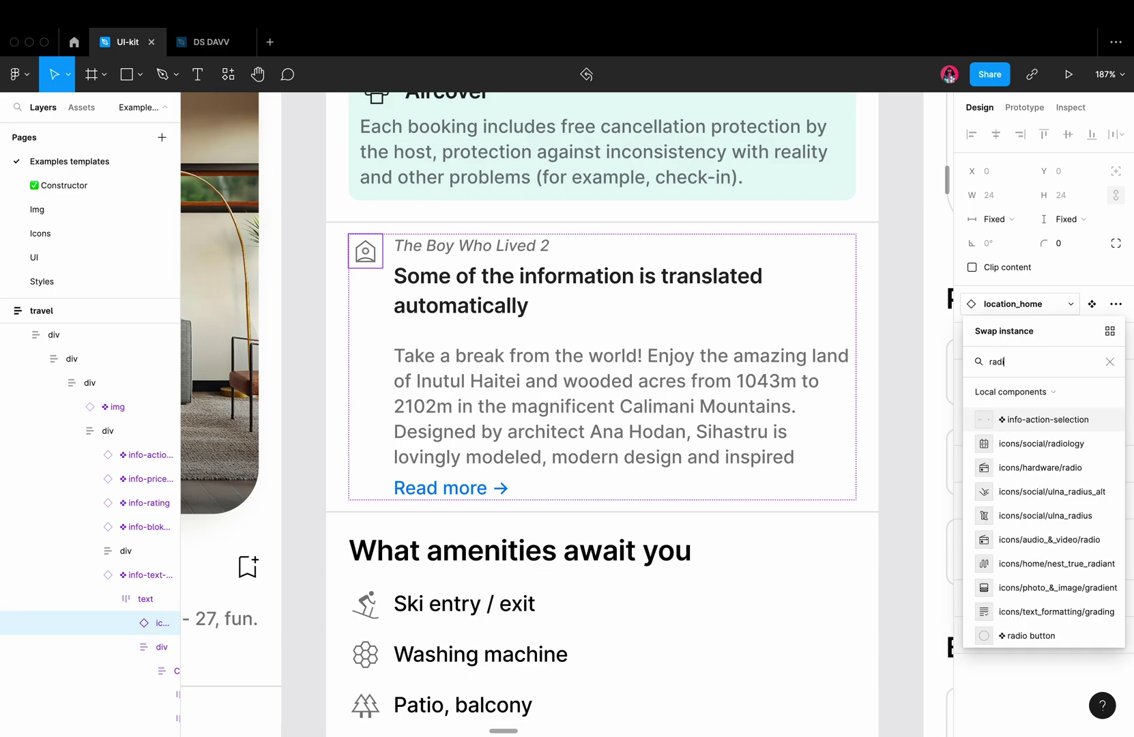
{"action": "type", "text": "o"}
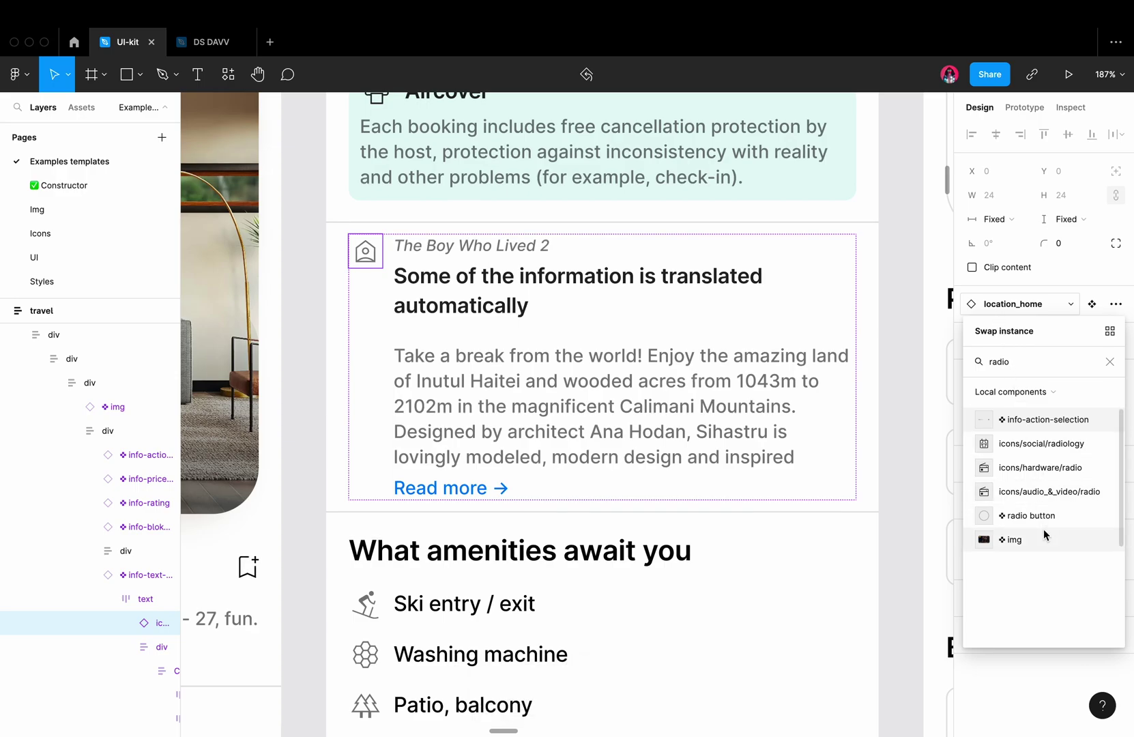
{"action": "left_click", "coordinate": [1041, 522]}
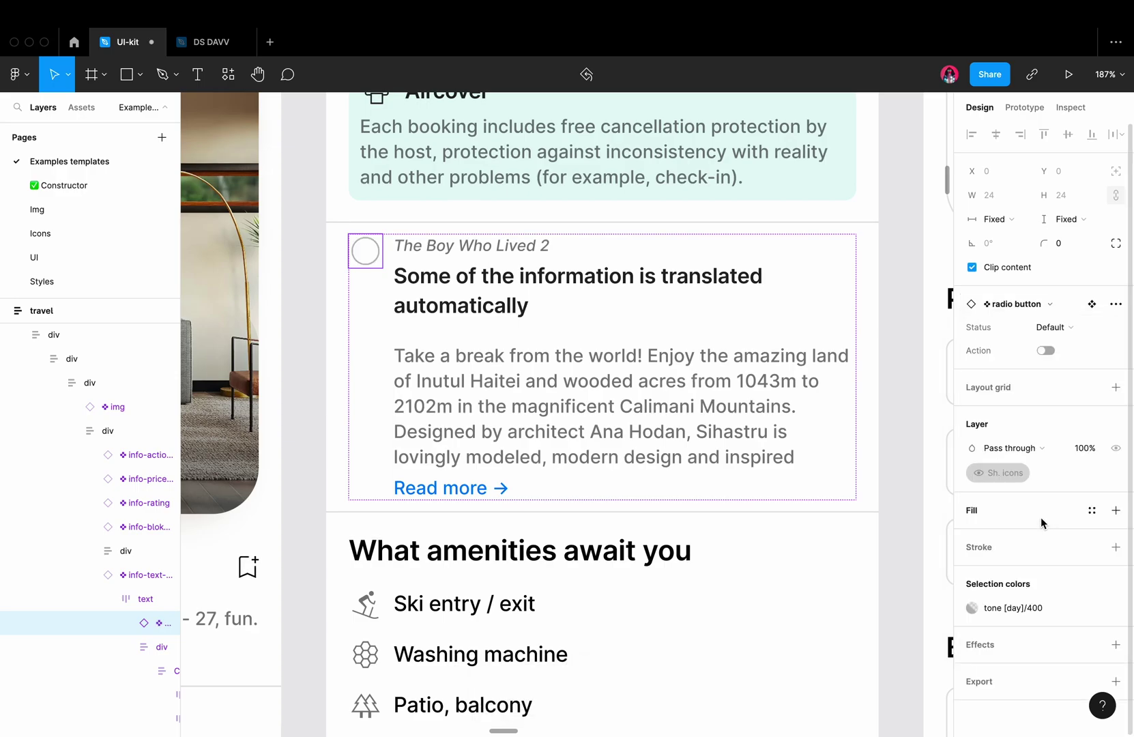
{"action": "left_click", "coordinate": [1043, 352]}
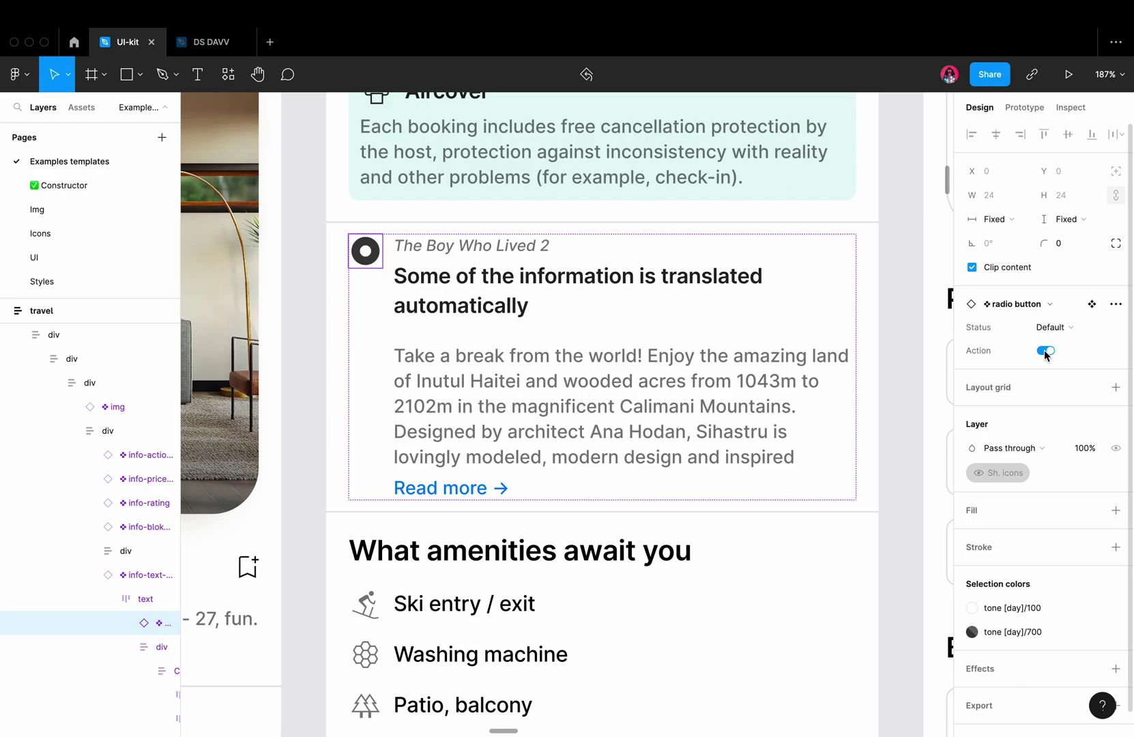
Step: Swap the listing card's Read more link for the button component, with height set to Hug contents
{"action": "double_click", "coordinate": [469, 492]}
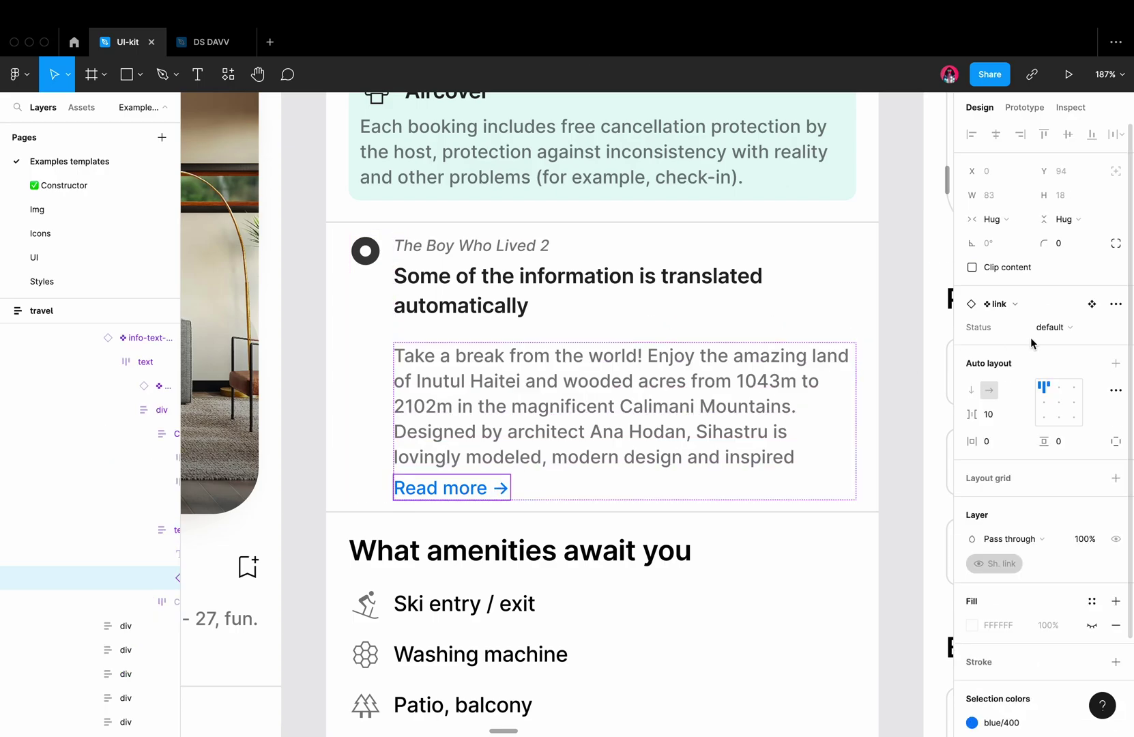
{"action": "left_click", "coordinate": [1038, 306]}
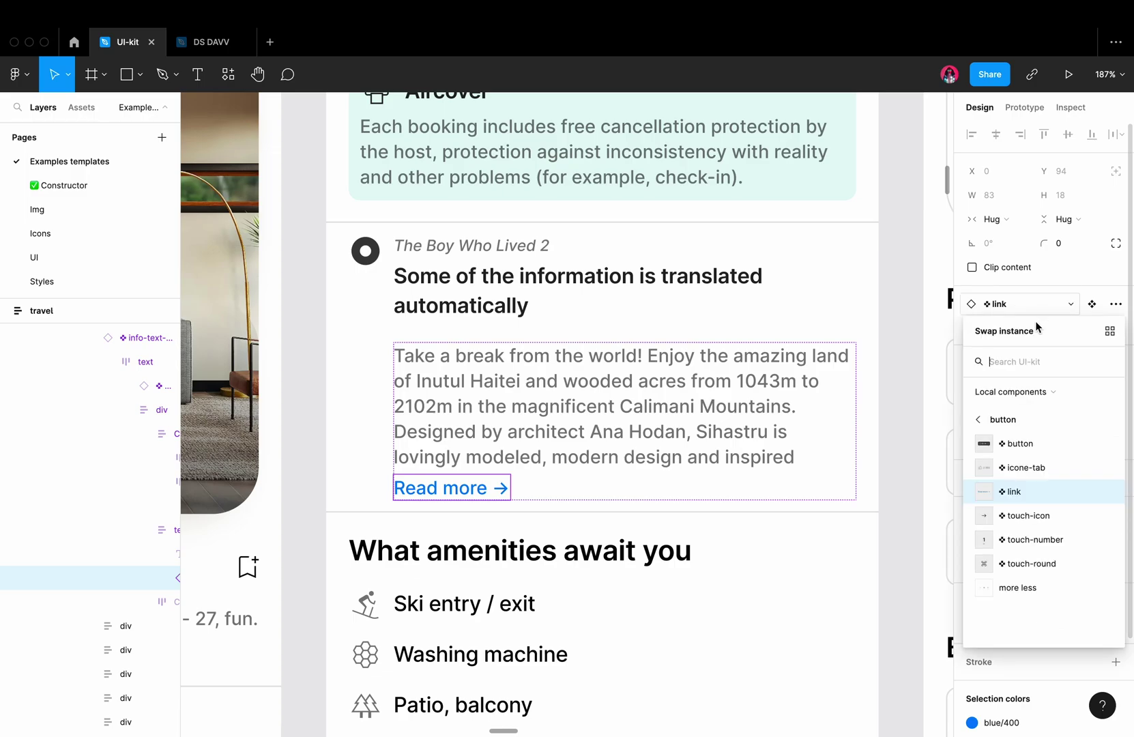
{"action": "type", "text": "butt"}
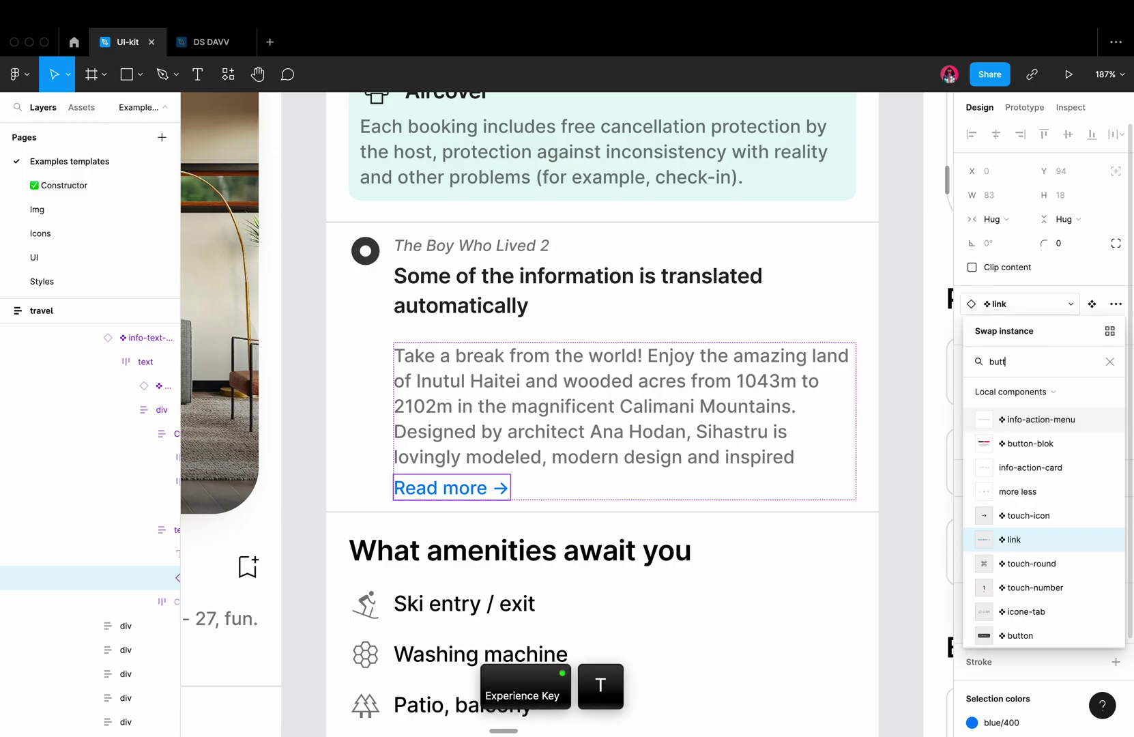
{"action": "type", "text": "on"}
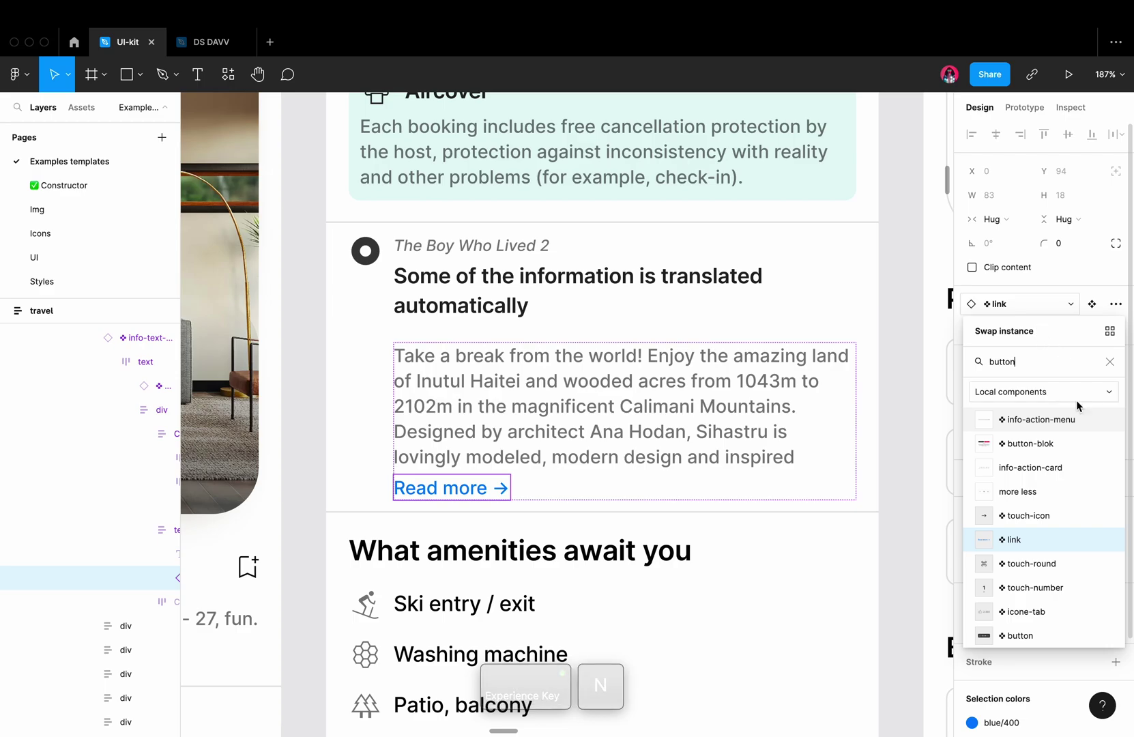
{"action": "left_click", "coordinate": [1054, 636]}
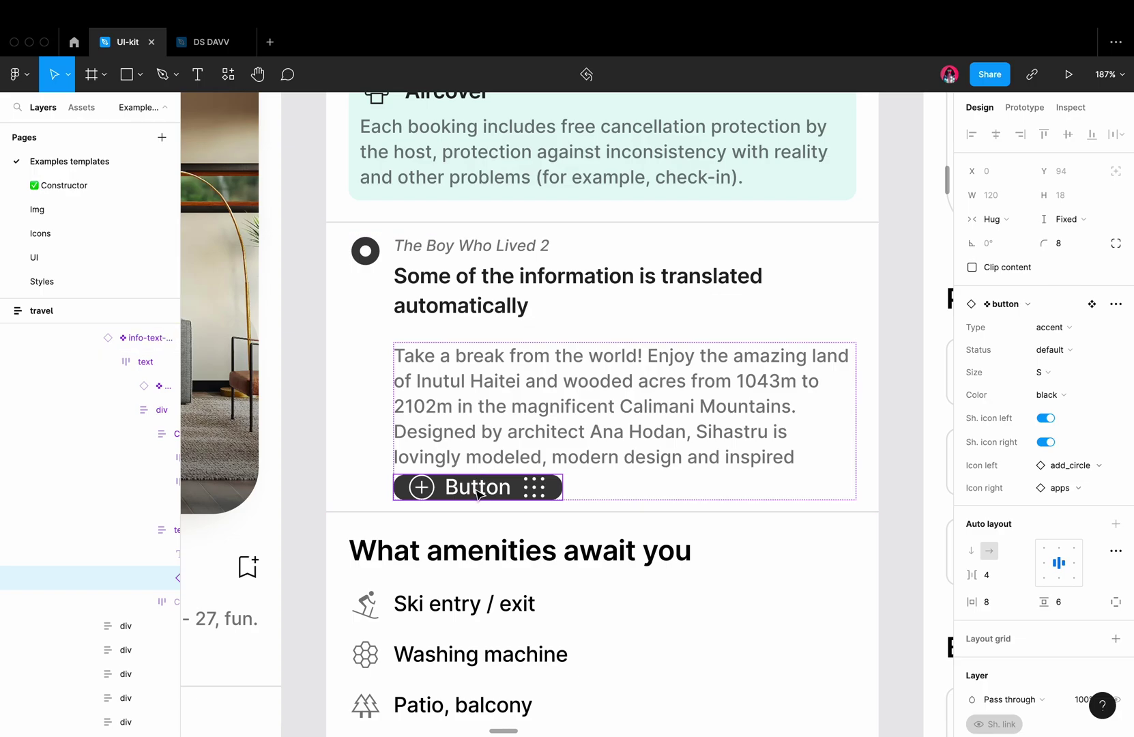
{"action": "left_click", "coordinate": [1093, 222]}
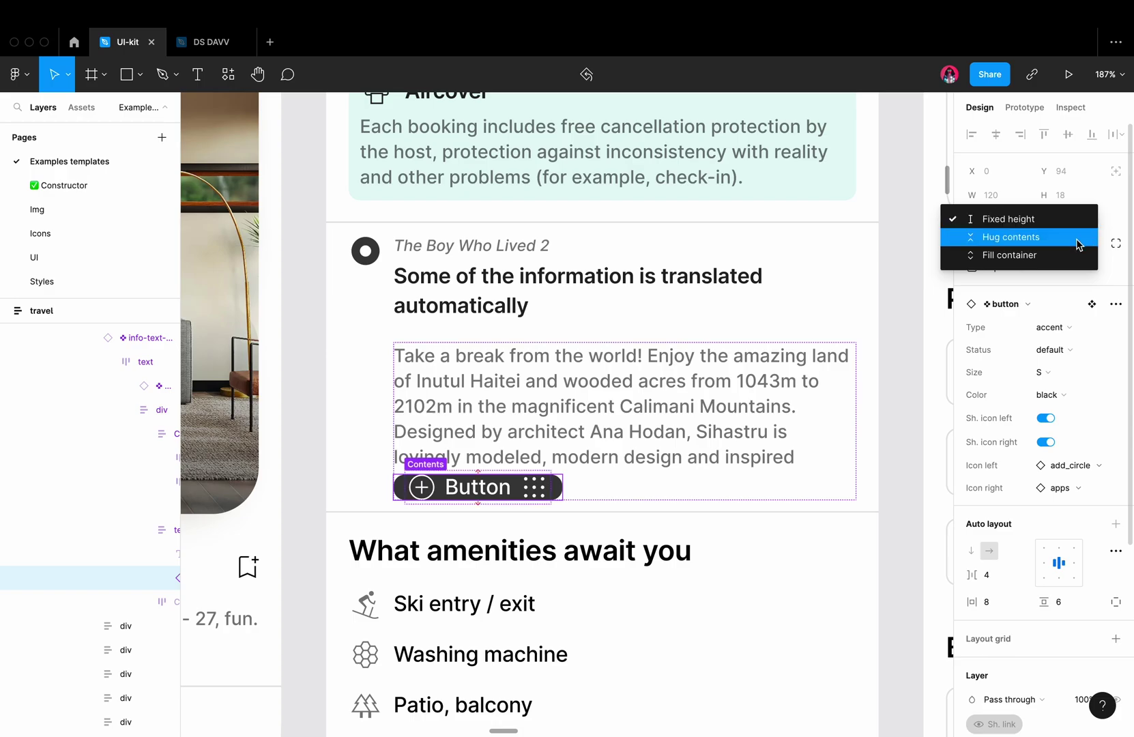
{"action": "left_click", "coordinate": [1076, 238]}
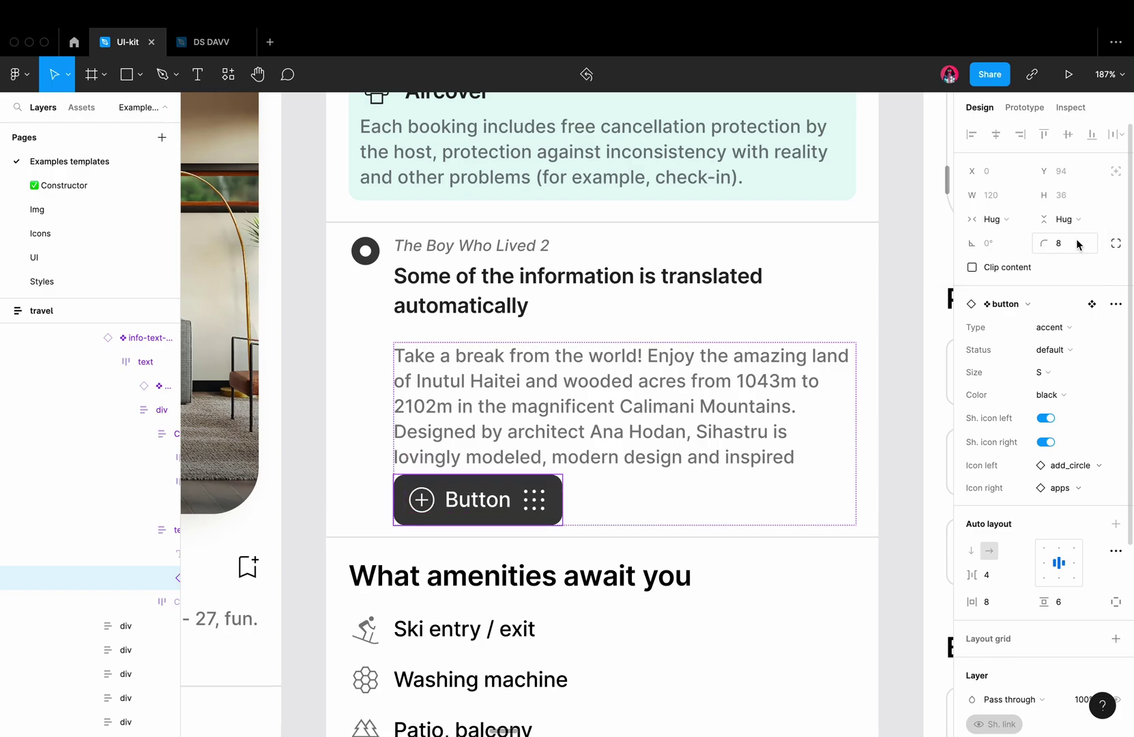
{"action": "left_click", "coordinate": [891, 457]}
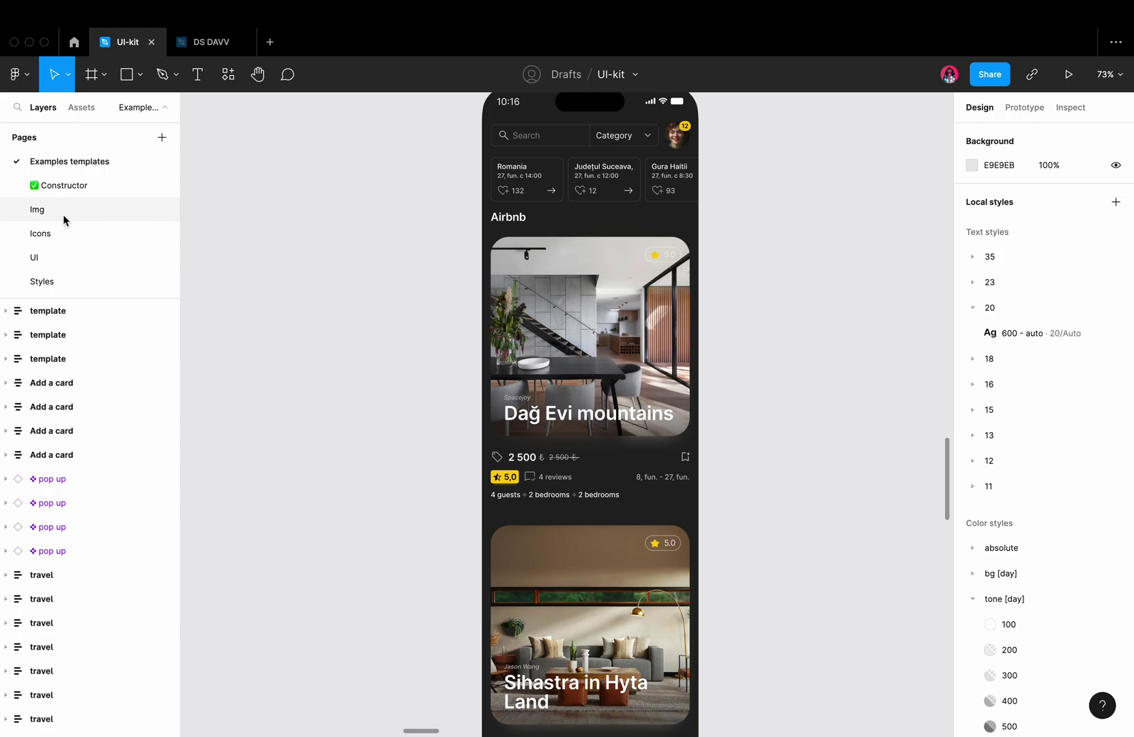
Step: Drop the 01-02.png image onto the Img page canvas
{"action": "left_click", "coordinate": [63, 214]}
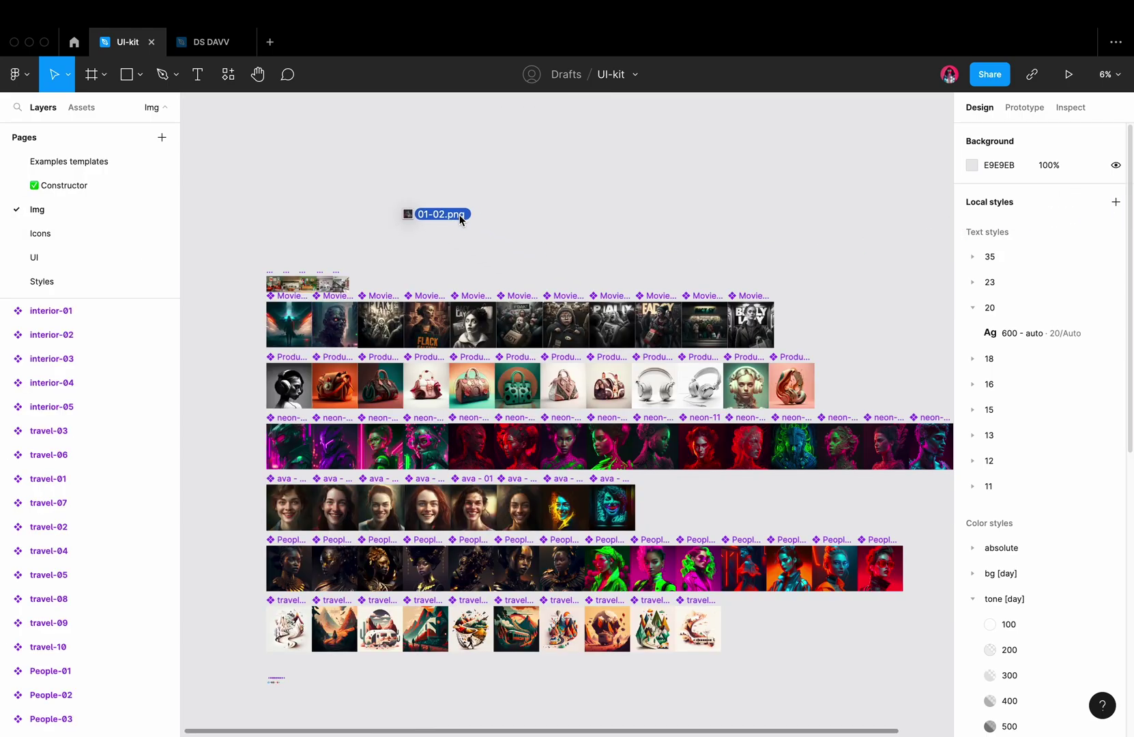
{"action": "left_click_drag", "start_coordinate": [594, 268], "coordinate": [375, 183]}
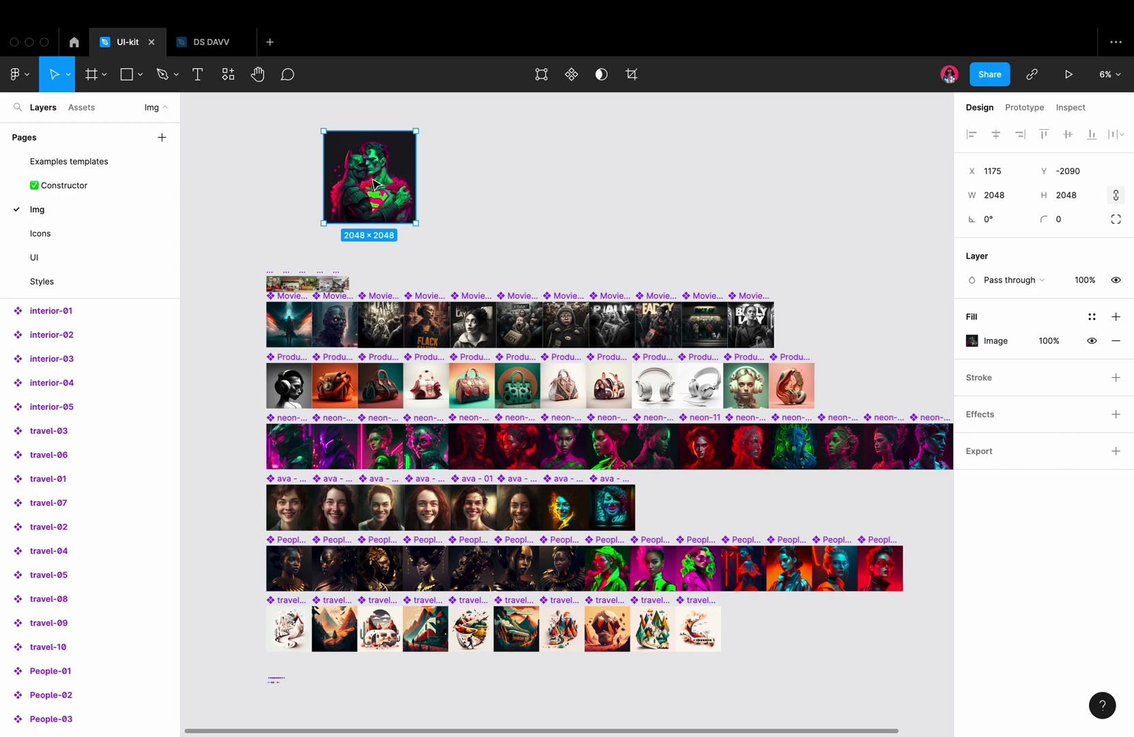
{"action": "right_click", "coordinate": [373, 183]}
Step: Turn the image into component 01-02 1 and use it as the first listing card's picture
{"action": "left_click", "coordinate": [476, 465]}
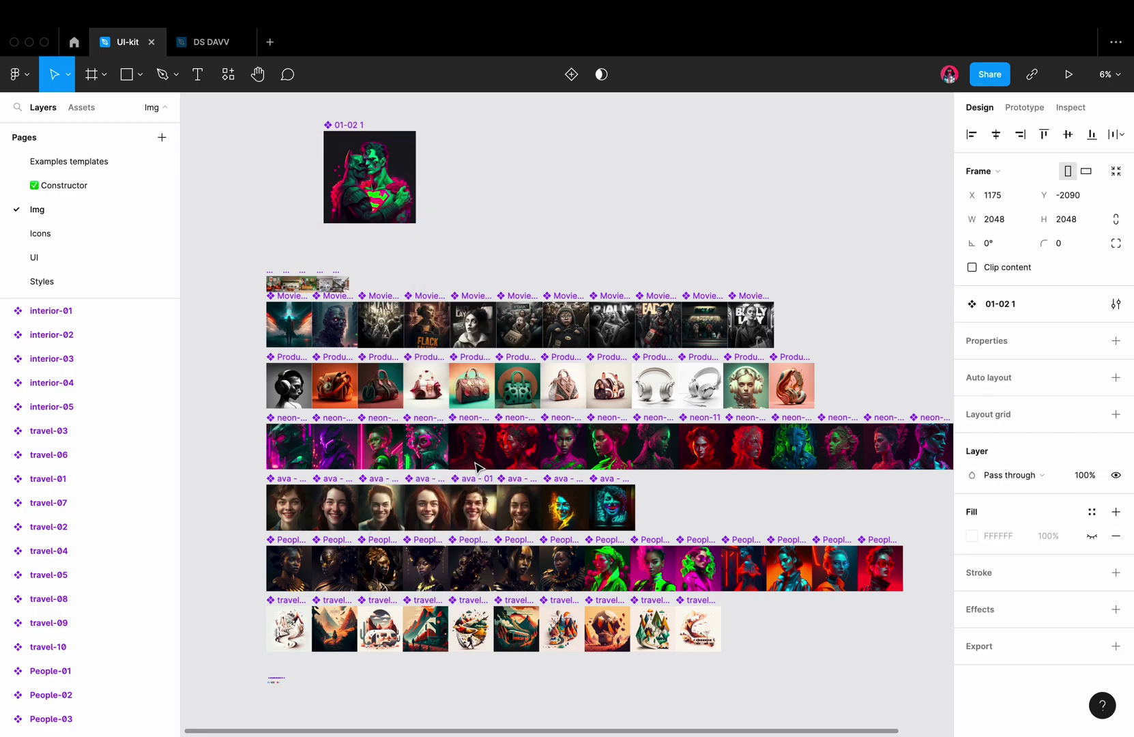
{"action": "left_click", "coordinate": [85, 163]}
{"action": "left_click", "coordinate": [542, 355]}
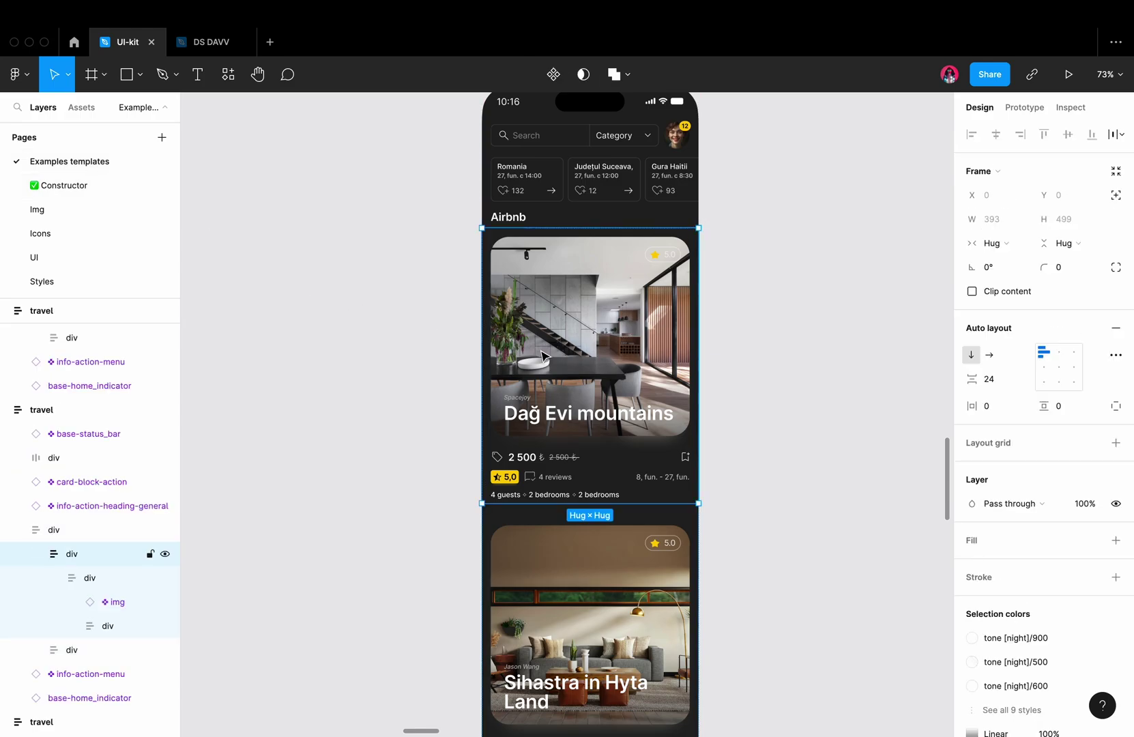
{"action": "left_click", "coordinate": [542, 356]}
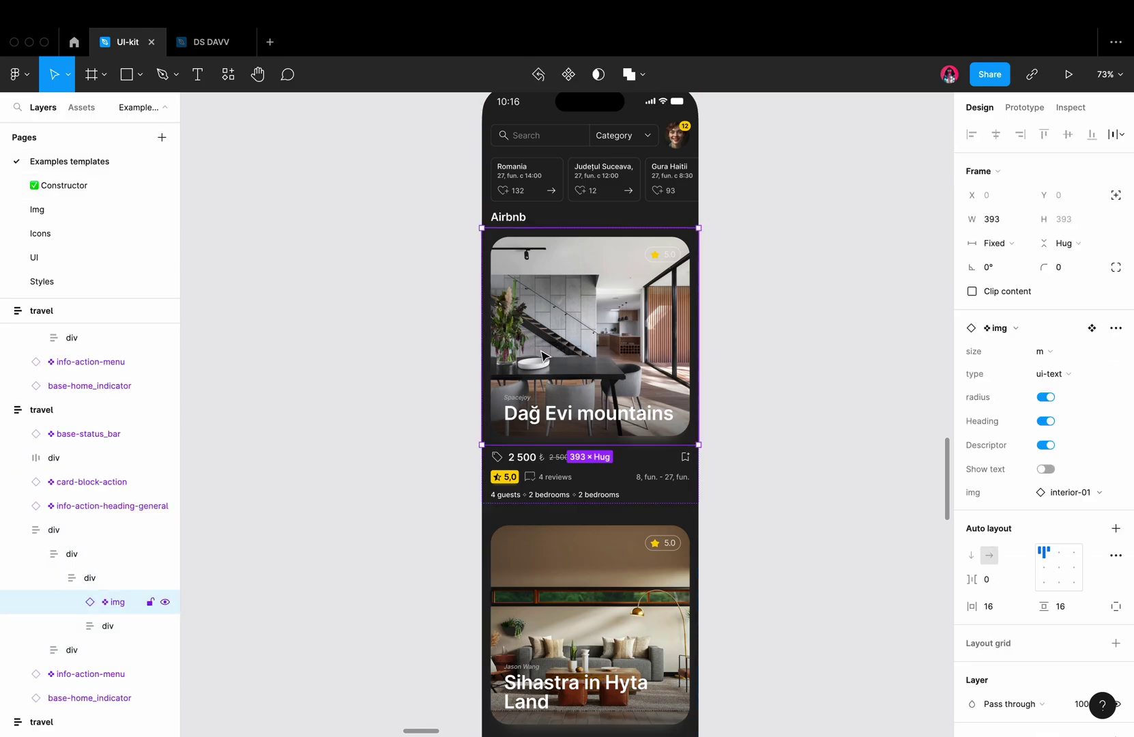
{"action": "left_click", "coordinate": [1079, 491]}
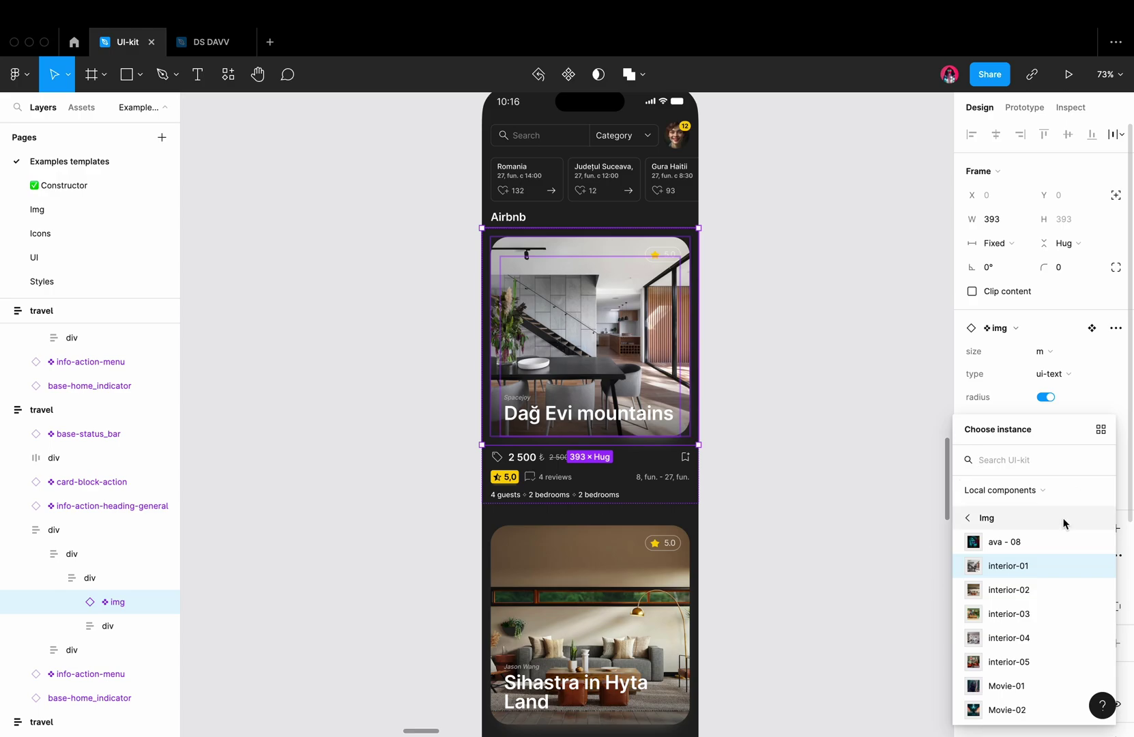
{"action": "scroll", "coordinate": [1040, 558], "scroll_direction": "up", "scroll_amount": 5}
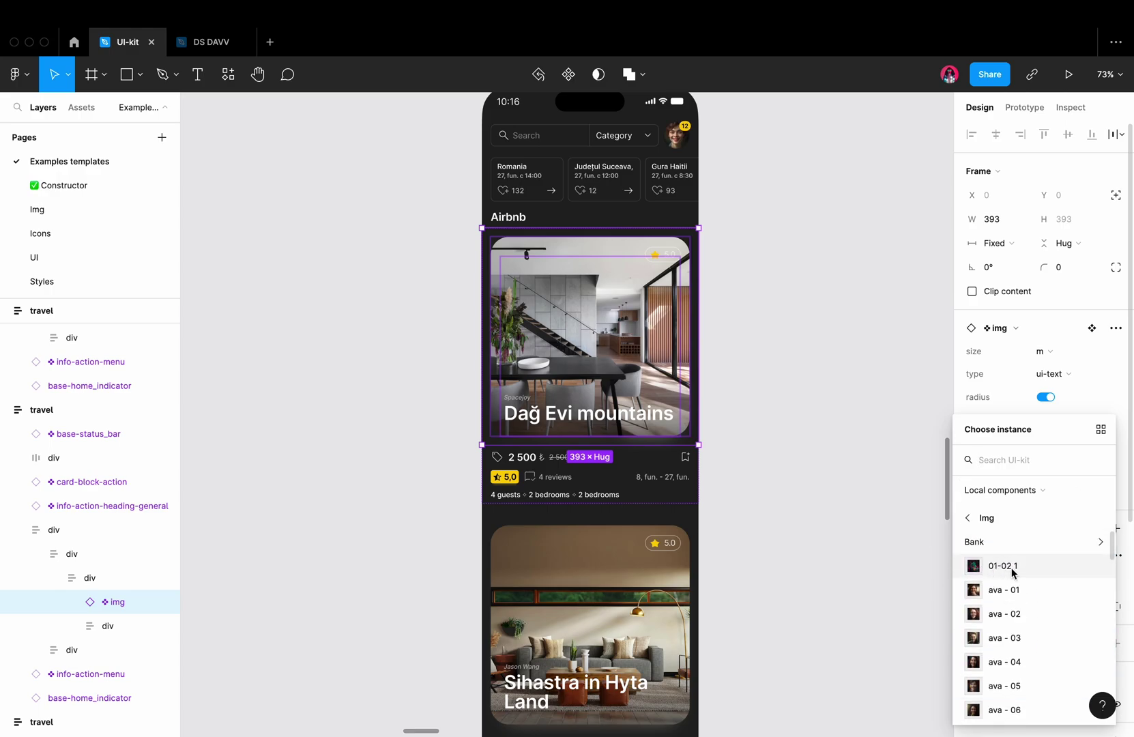
{"action": "left_click", "coordinate": [1012, 574]}
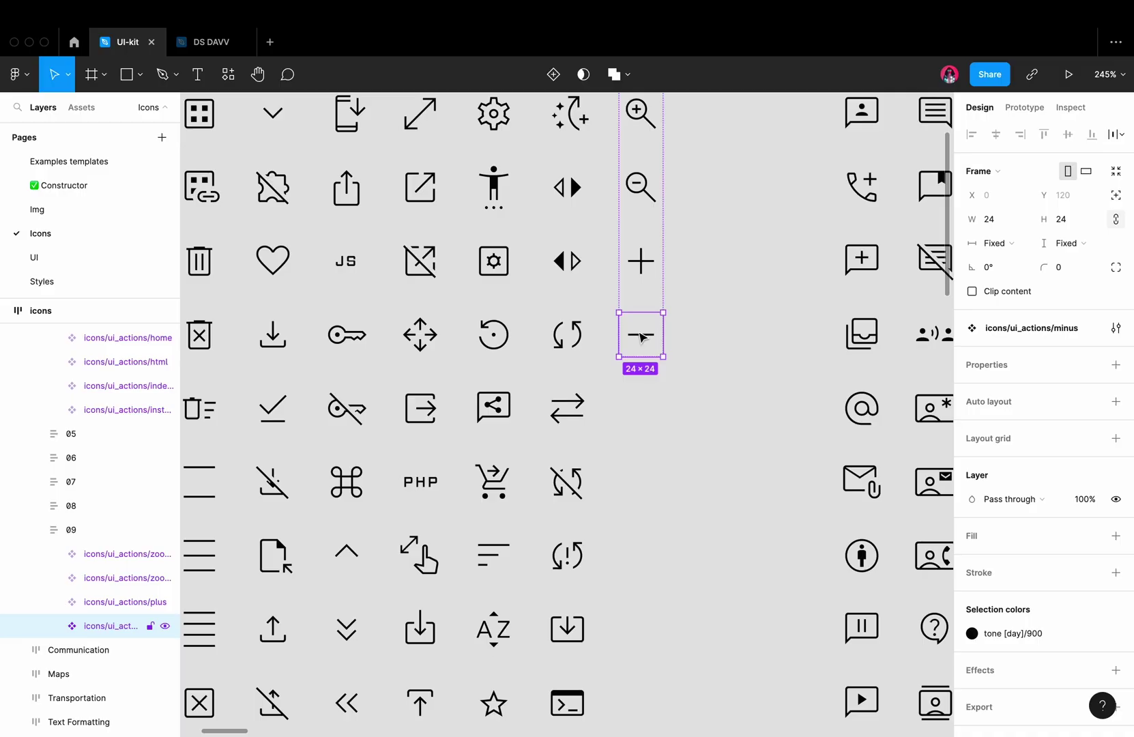
Step: Paste a detached copy of the minus icon and draw a stroked, unfilled circle over it
{"action": "key", "text": "ctrl+c"}
{"action": "key", "text": "ctrl+v"}
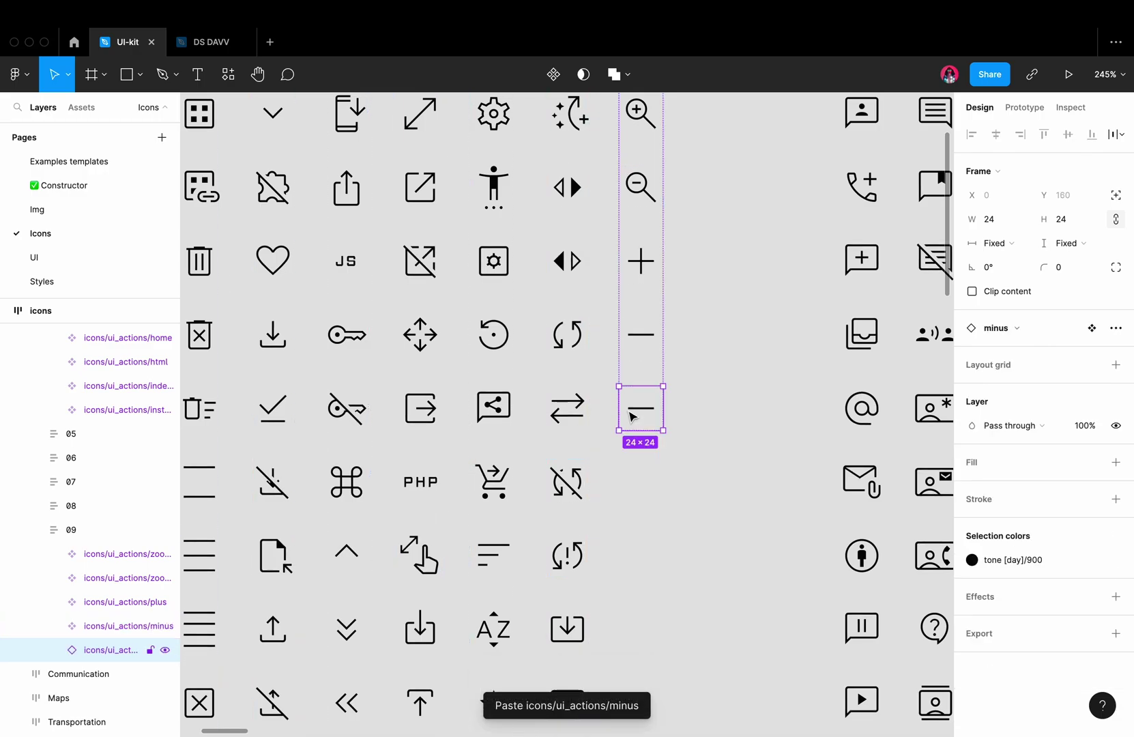
{"action": "right_click", "coordinate": [630, 416]}
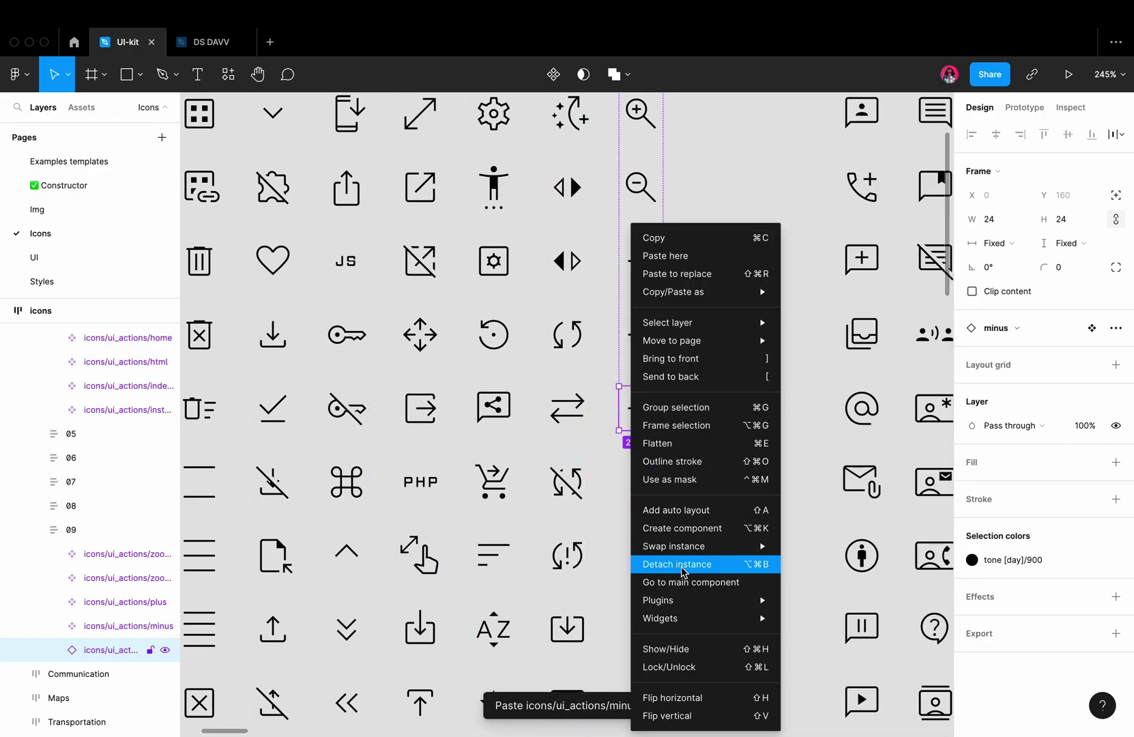
{"action": "left_click", "coordinate": [681, 565]}
{"action": "scroll", "coordinate": [633, 404], "scroll_direction": "up", "scroll_amount": 5}
{"action": "key", "text": "o"}
{"action": "left_click_drag", "start_coordinate": [595, 366], "coordinate": [669, 439]}
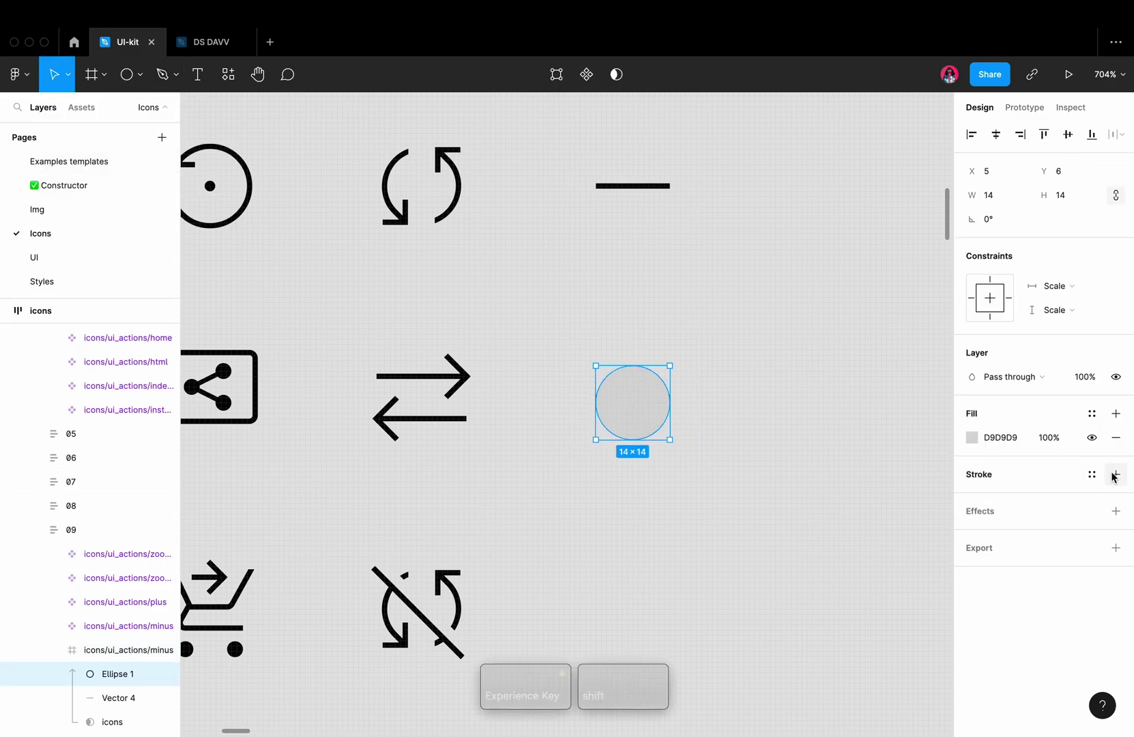
{"action": "left_click", "coordinate": [1113, 475]}
{"action": "left_click", "coordinate": [1115, 437]}
Step: Add a vertical copy of the line, then outline the strokes and flatten everything into one vector
{"action": "left_click", "coordinate": [660, 383]}
{"action": "key", "text": "super+d"}
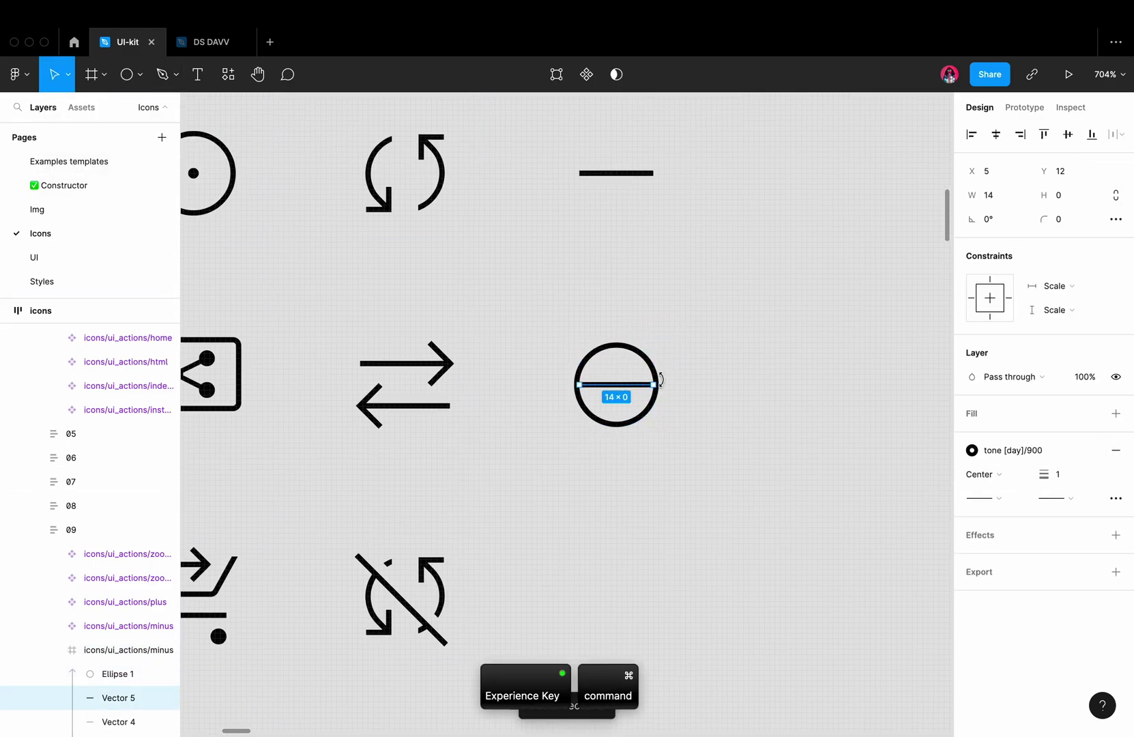
{"action": "left_click_drag", "start_coordinate": [660, 381], "coordinate": [618, 344]}
{"action": "left_click", "coordinate": [617, 345], "text": "shift"}
{"action": "left_click", "coordinate": [595, 383], "text": "shift"}
{"action": "right_click", "coordinate": [620, 383]}
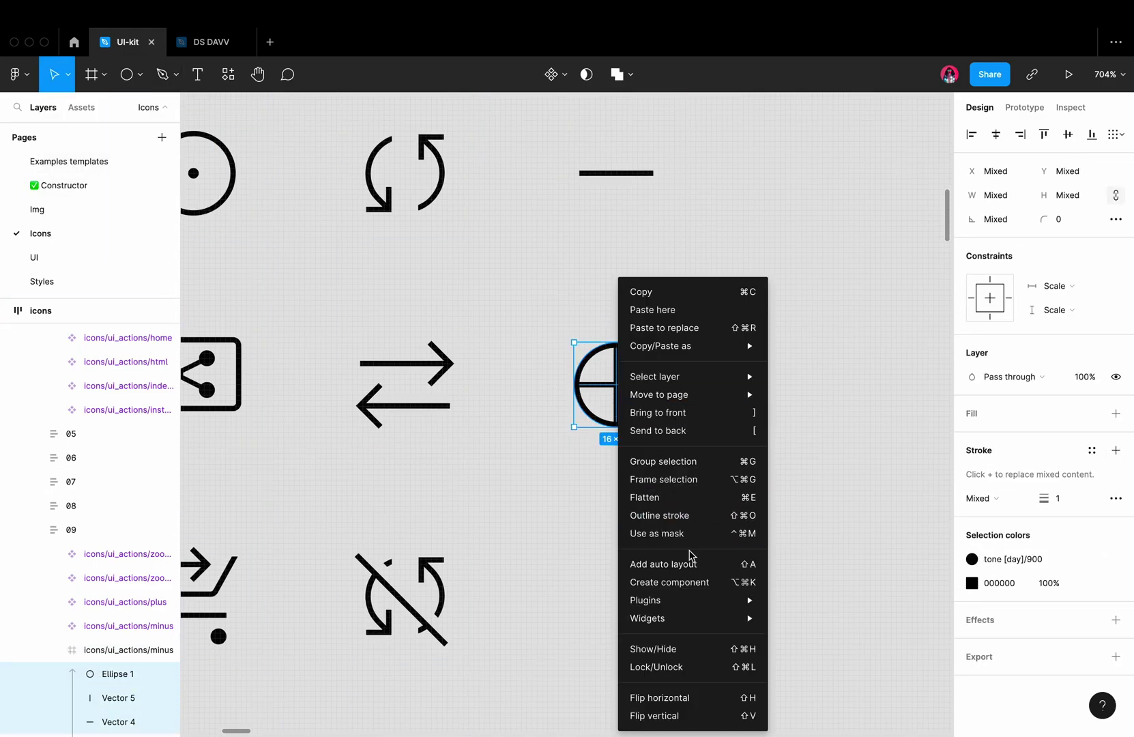
{"action": "left_click", "coordinate": [691, 517]}
{"action": "right_click", "coordinate": [638, 416]}
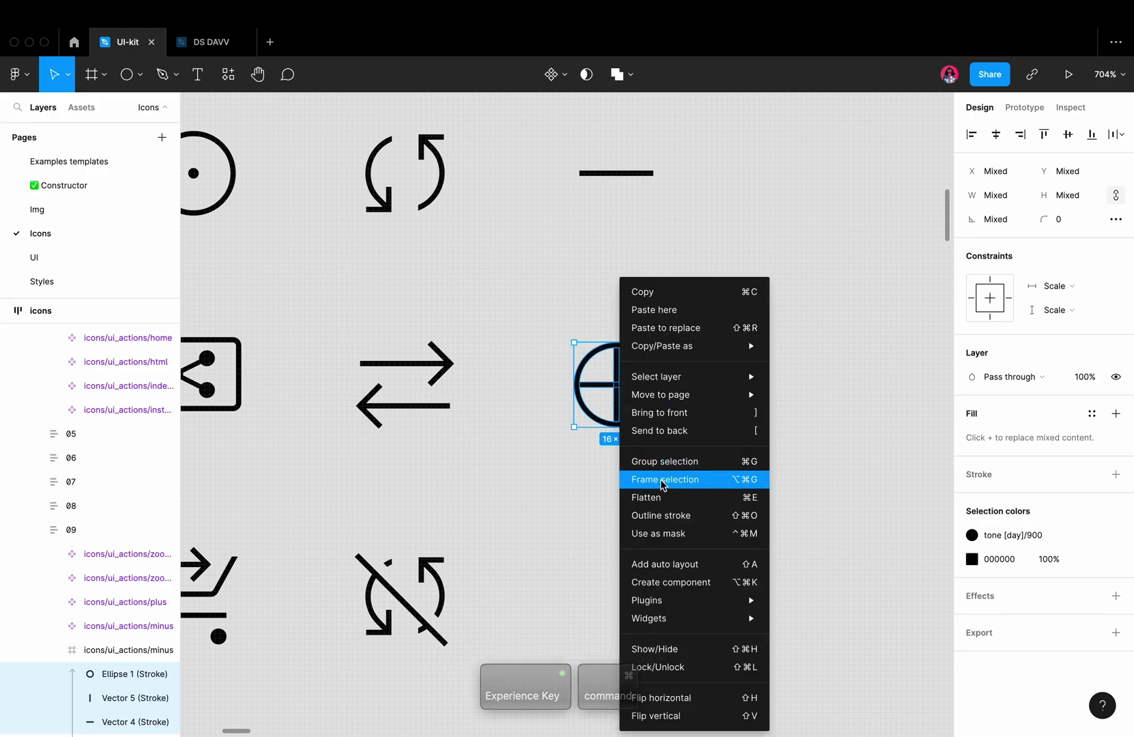
{"action": "left_click", "coordinate": [678, 503]}
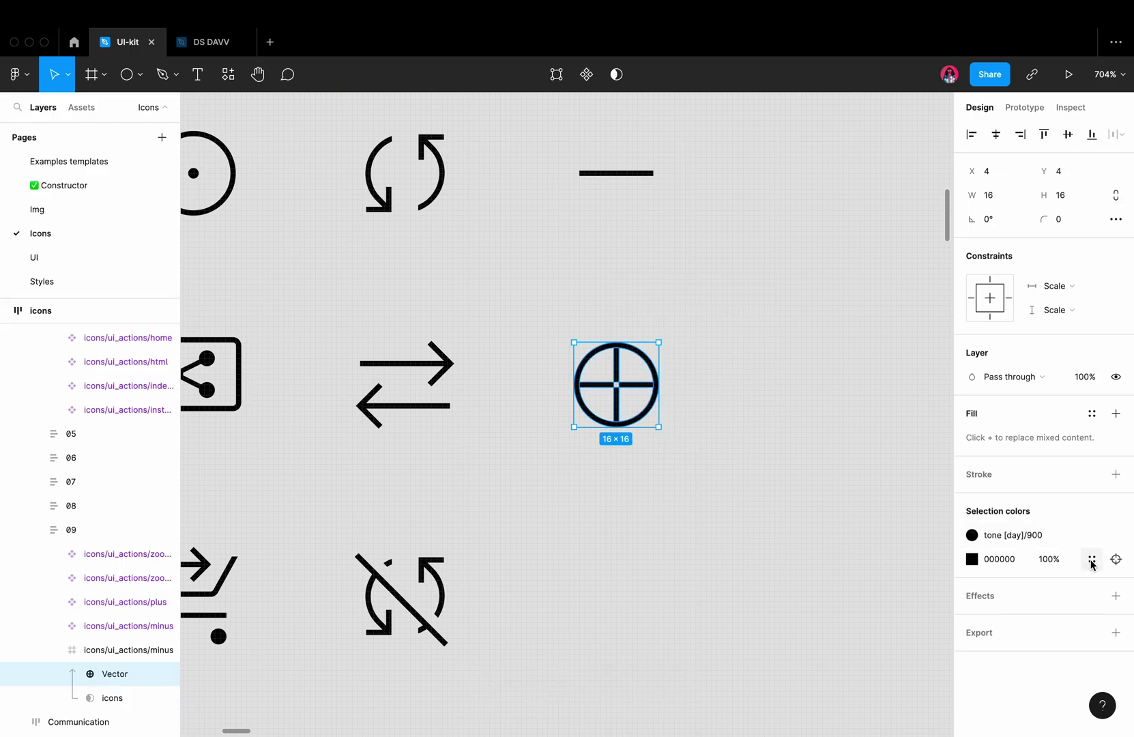
Step: Rename the merged vector layer to 'icons' and select the icon's frame
{"action": "left_click", "coordinate": [1092, 559]}
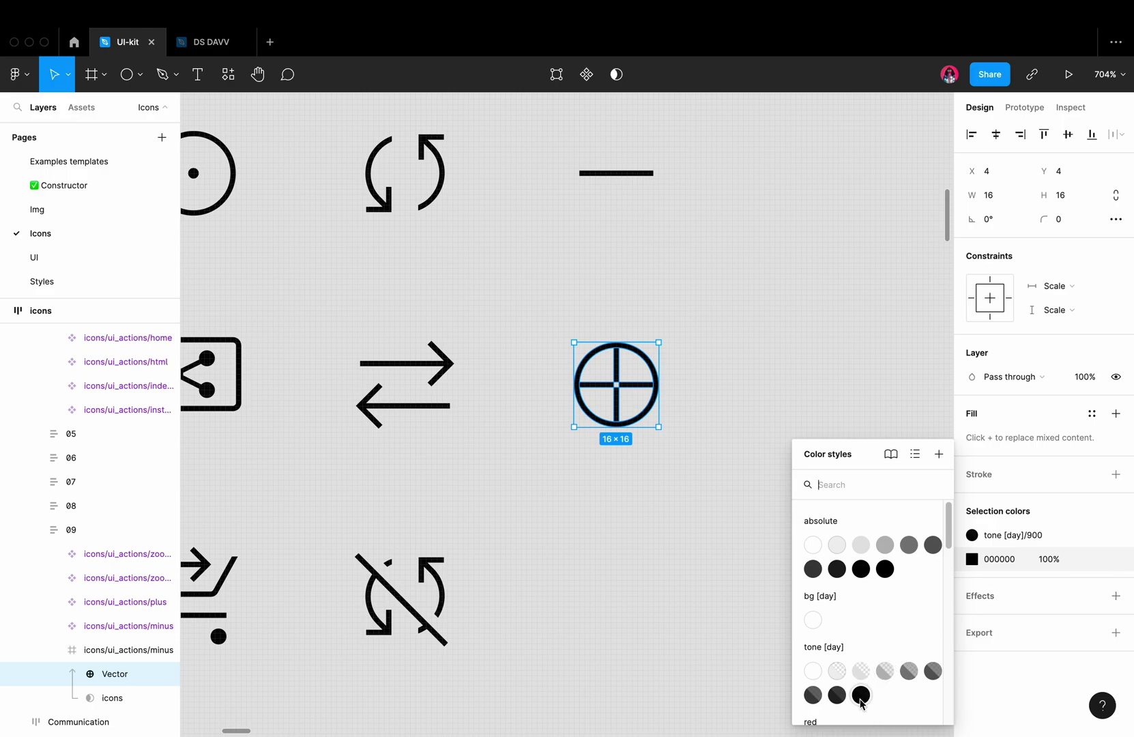
{"action": "key", "text": "ctrl+z"}
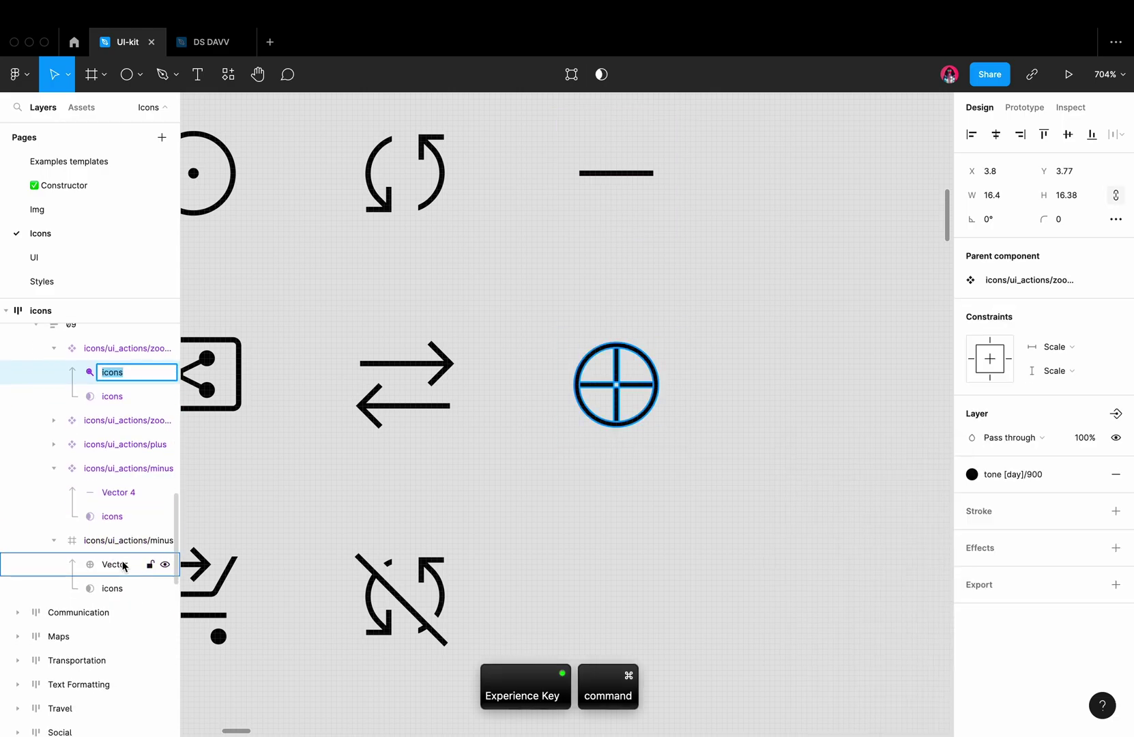
{"action": "double_click", "coordinate": [118, 567]}
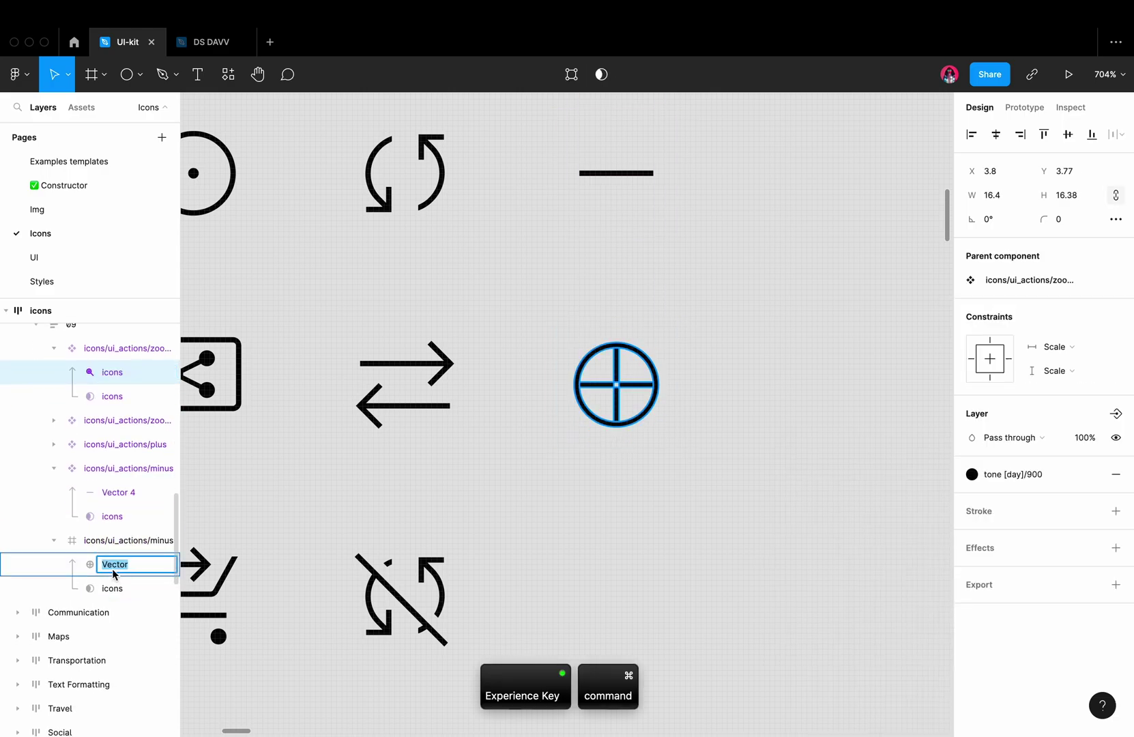
{"action": "type", "text": "icons"}
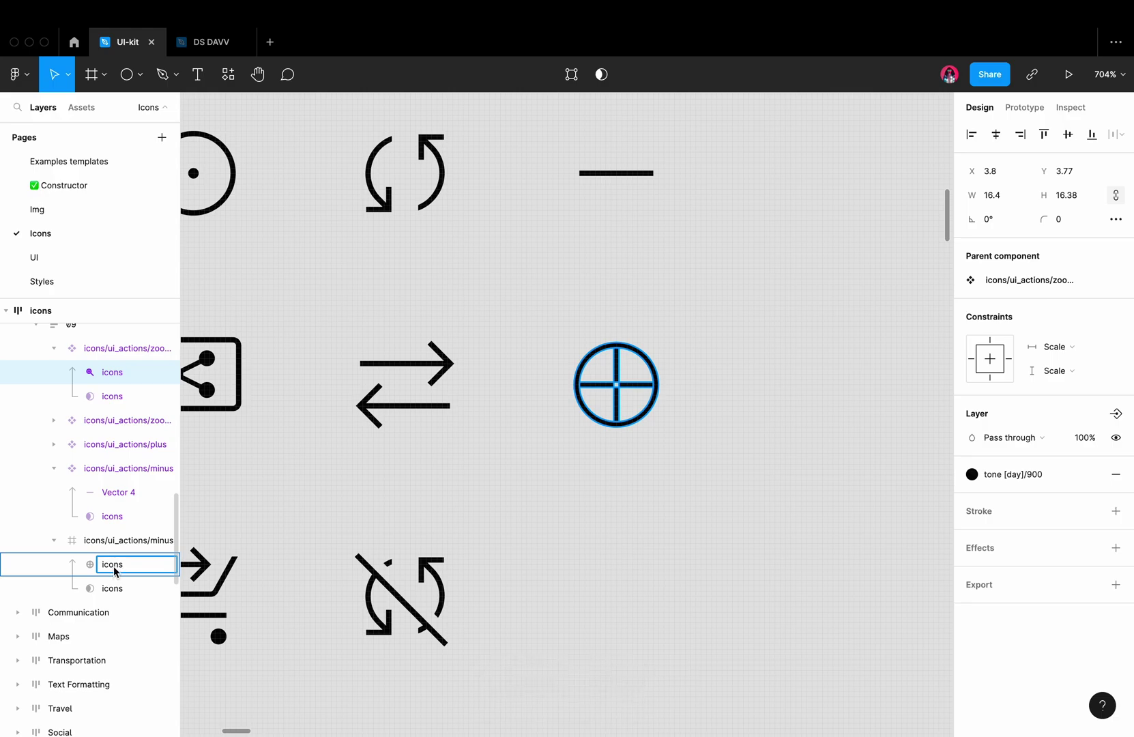
{"action": "left_click", "coordinate": [119, 541]}
{"action": "right_click", "coordinate": [564, 529]}
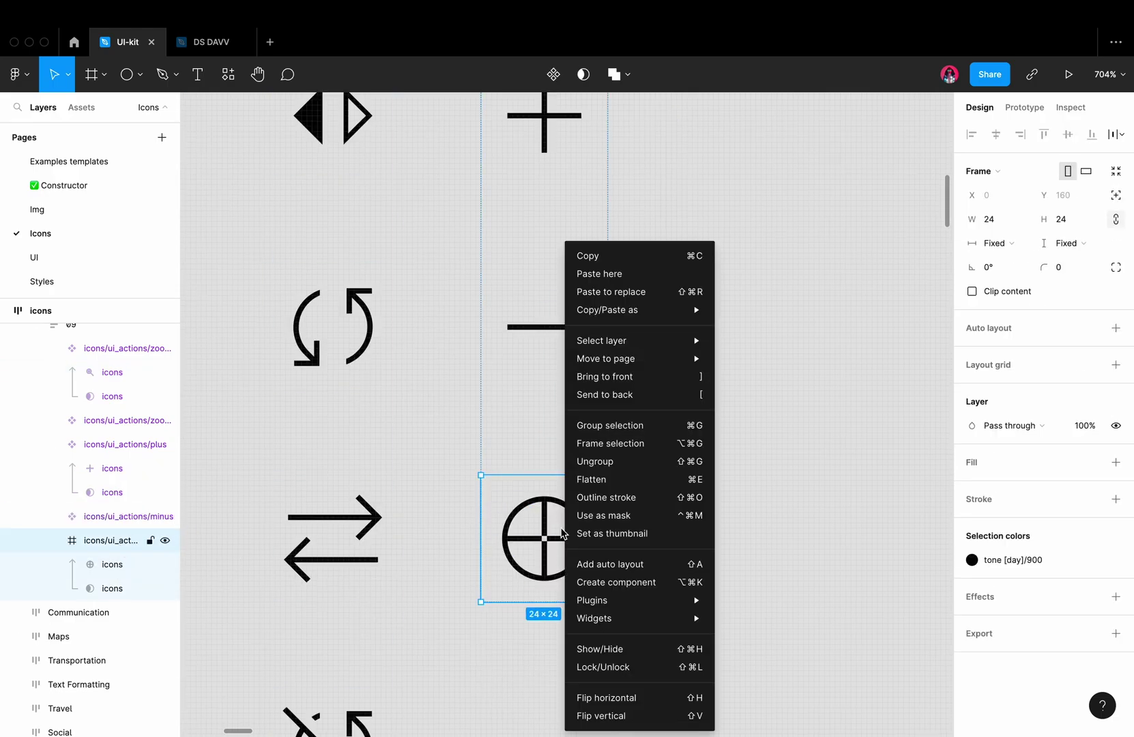
Step: Make the crosshair frame a component named icons/ui_actions/test, keeping Scale constraints
{"action": "left_click", "coordinate": [614, 583]}
{"action": "double_click", "coordinate": [116, 546]}
{"action": "type", "text": "test"}
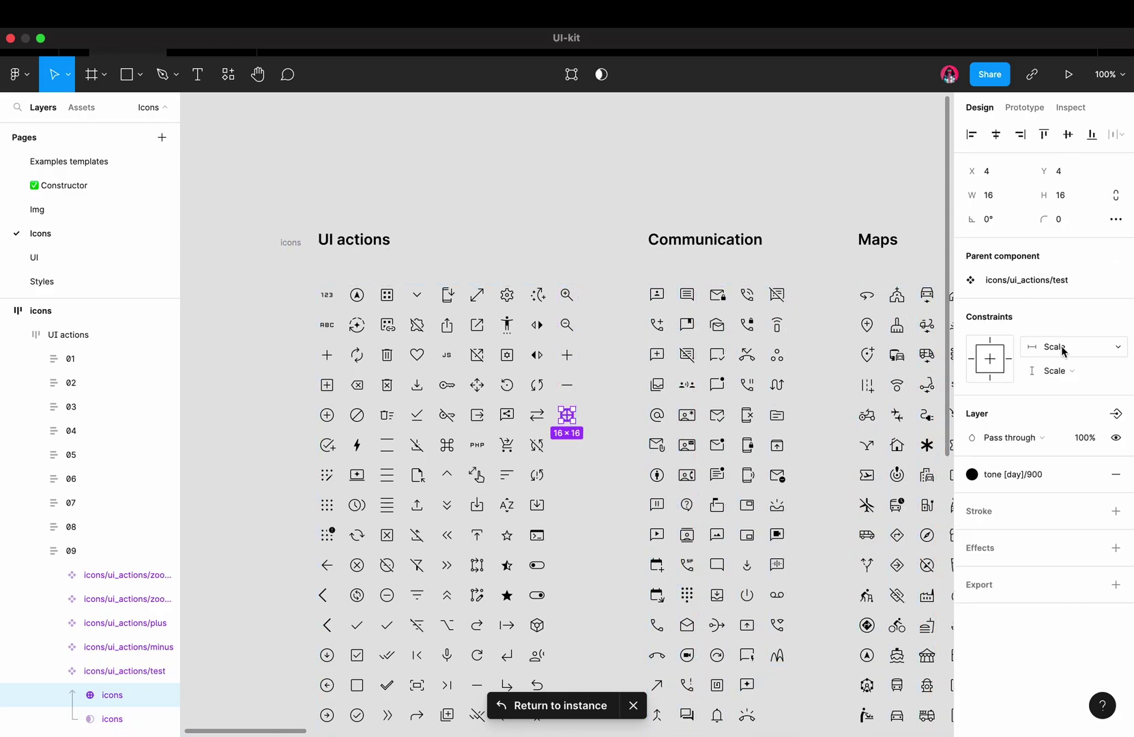
{"action": "left_click", "coordinate": [1062, 350]}
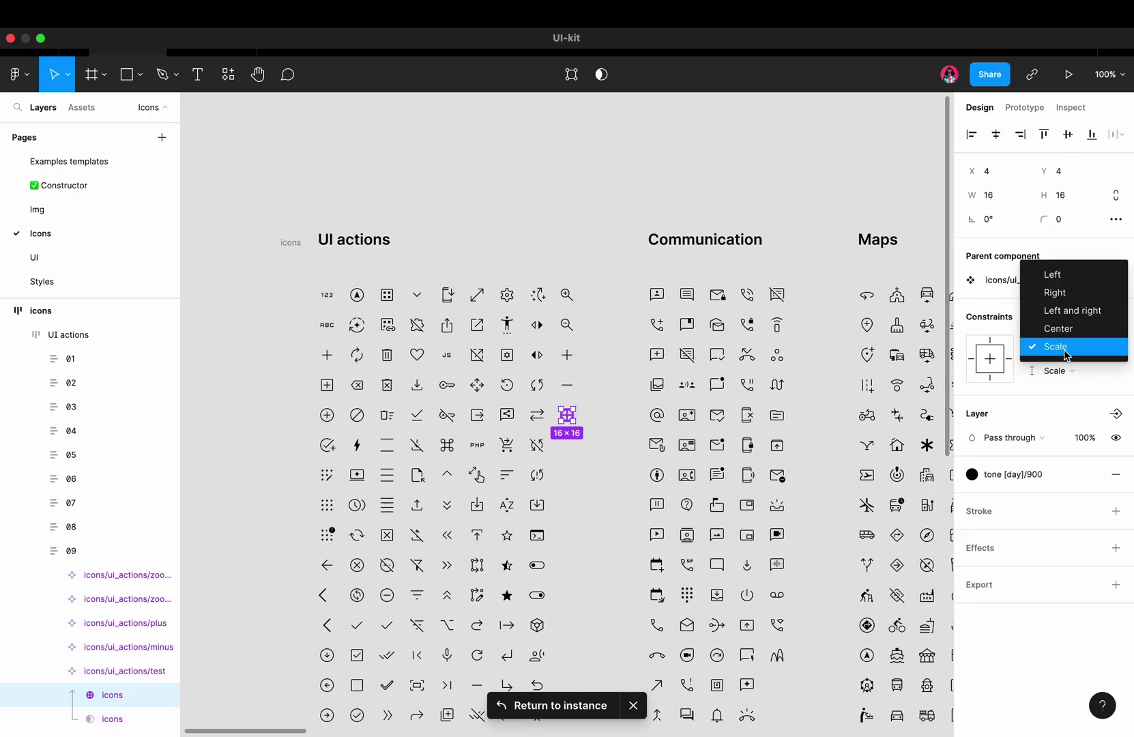
{"action": "left_click", "coordinate": [1066, 353]}
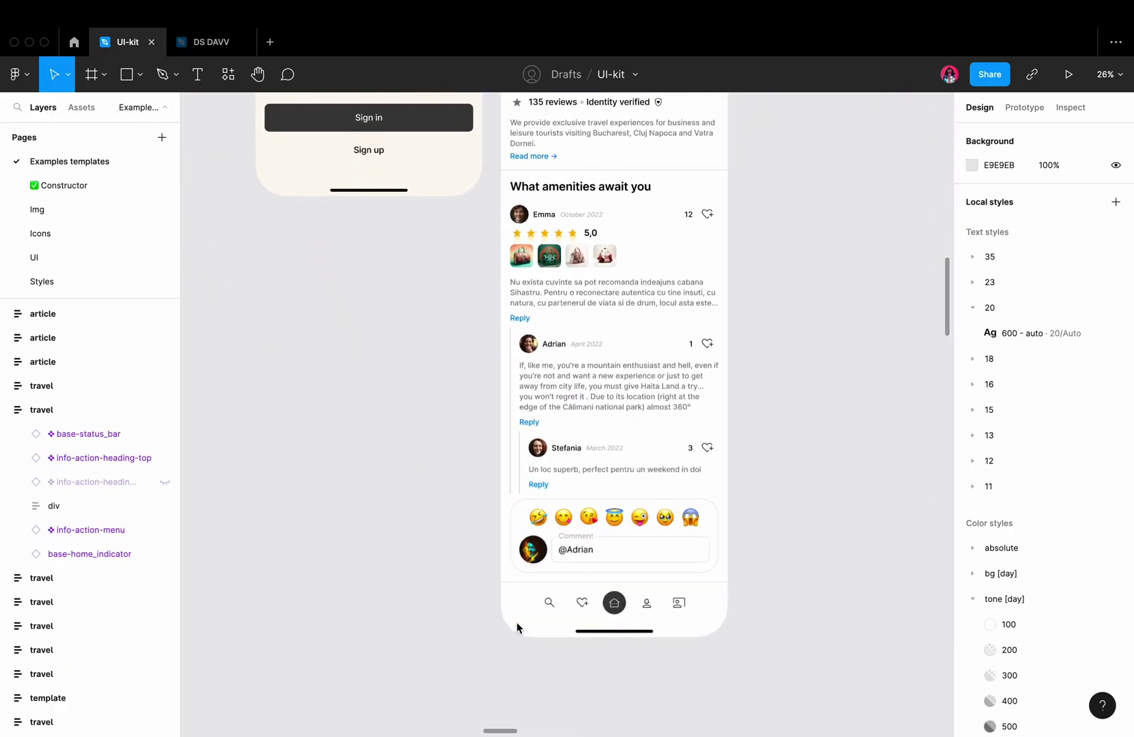
{"action": "scroll", "coordinate": [516, 622], "scroll_direction": "up", "scroll_amount": 5}
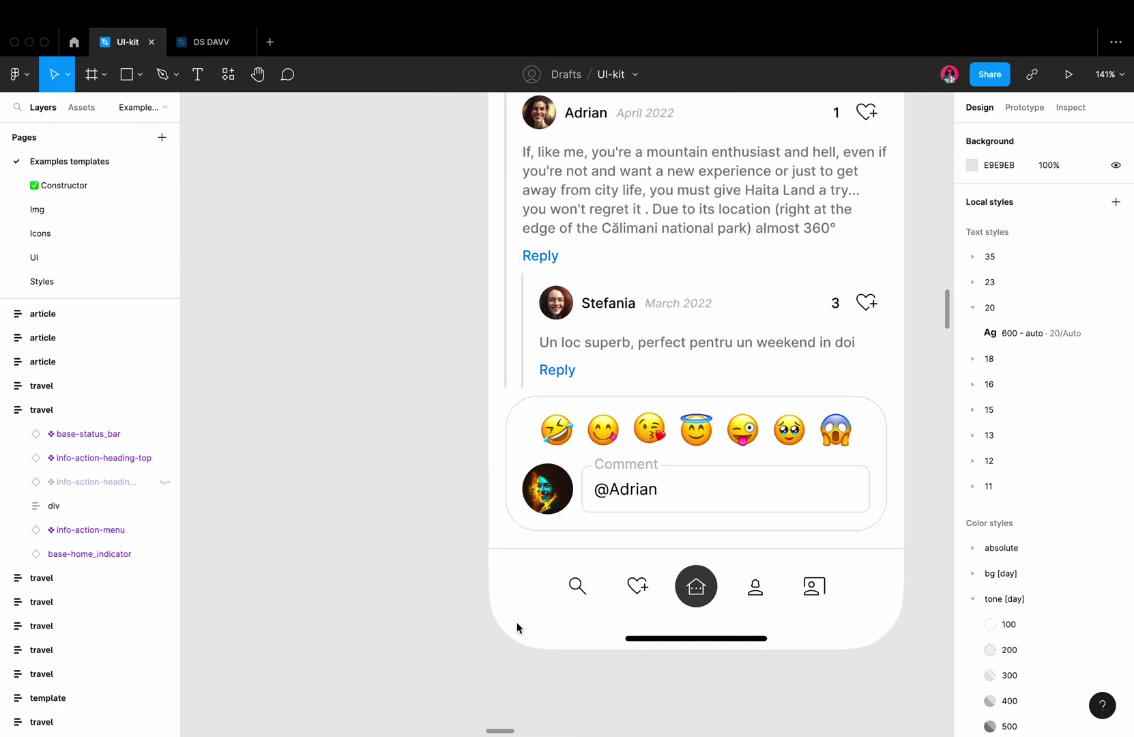
{"action": "scroll", "coordinate": [737, 592], "scroll_direction": "up", "scroll_amount": 3}
Step: Swap the menu's person icon for the custom test icon, then toggle Action on and off
{"action": "double_click", "coordinate": [784, 580]}
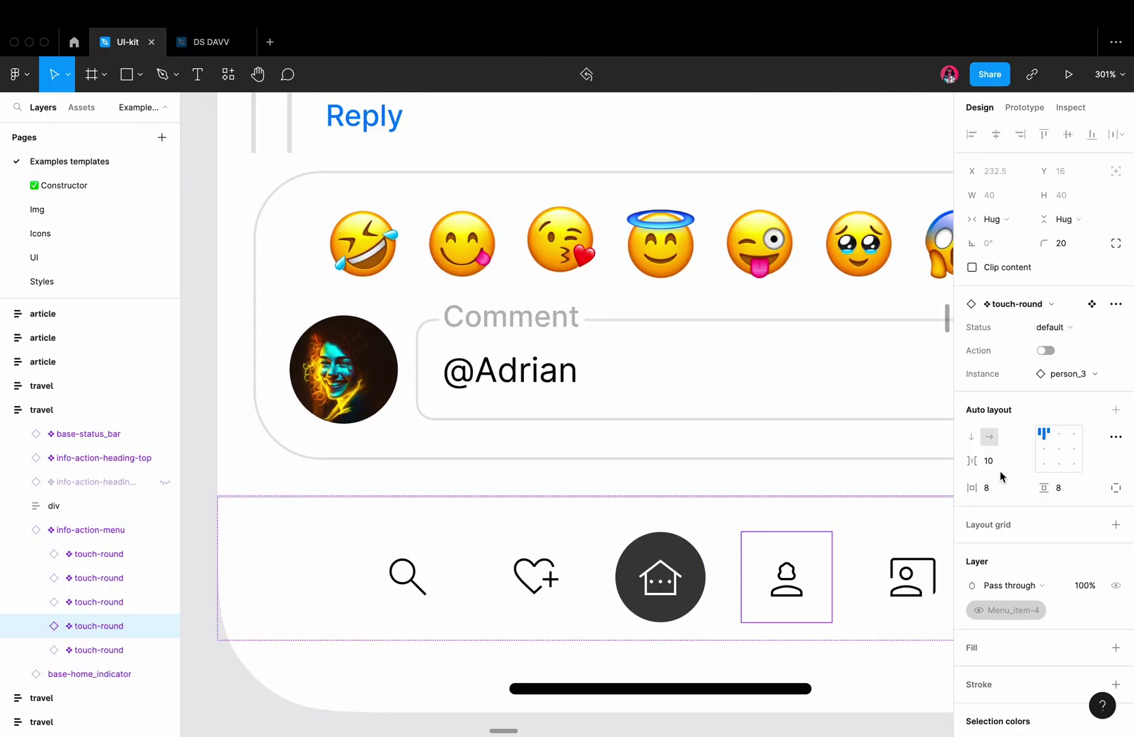
{"action": "left_click", "coordinate": [1071, 378]}
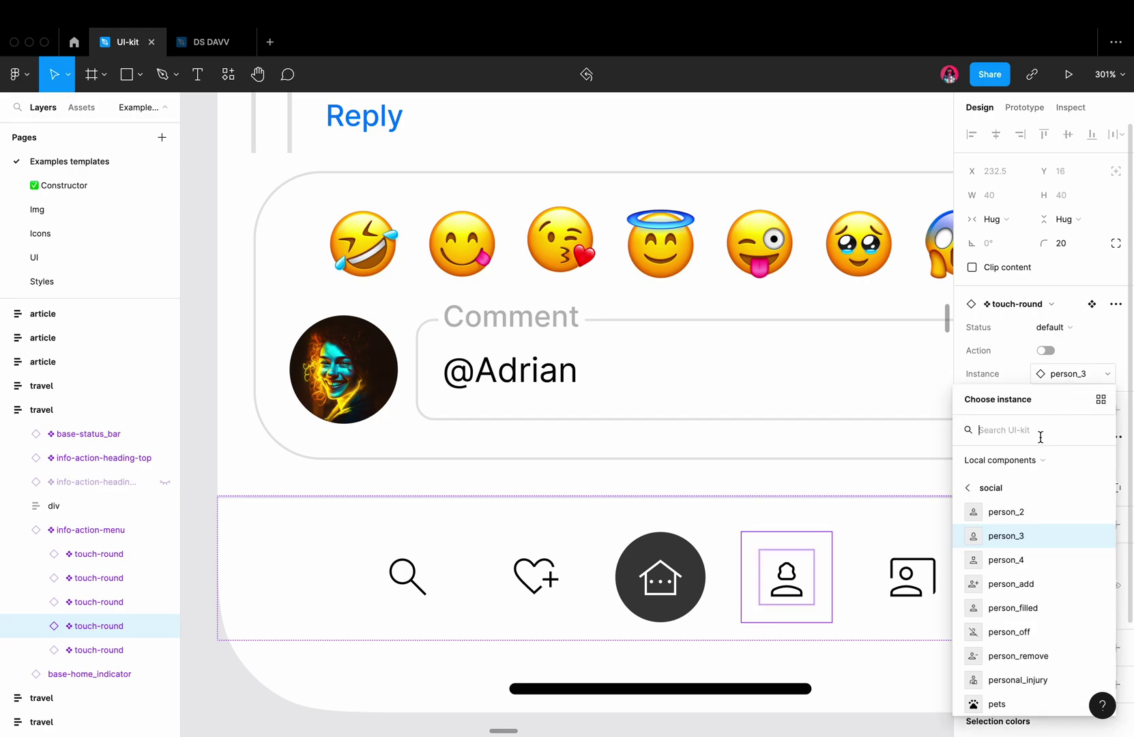
{"action": "type", "text": "test"}
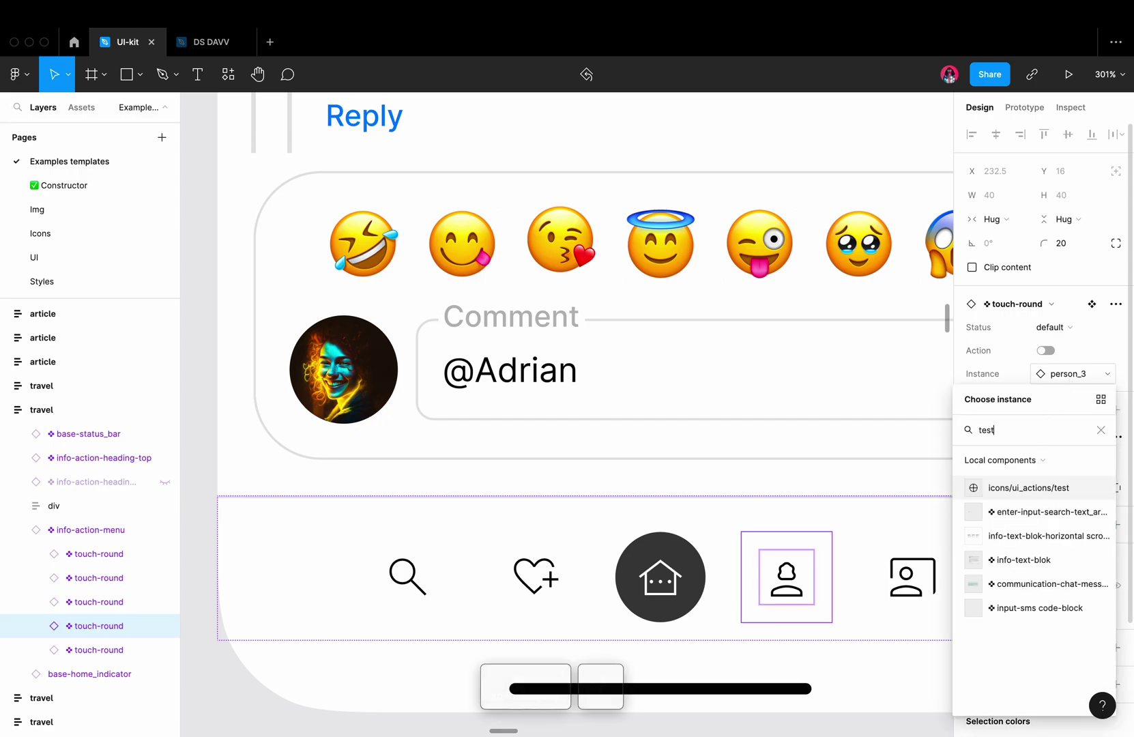
{"action": "left_click", "coordinate": [1023, 487]}
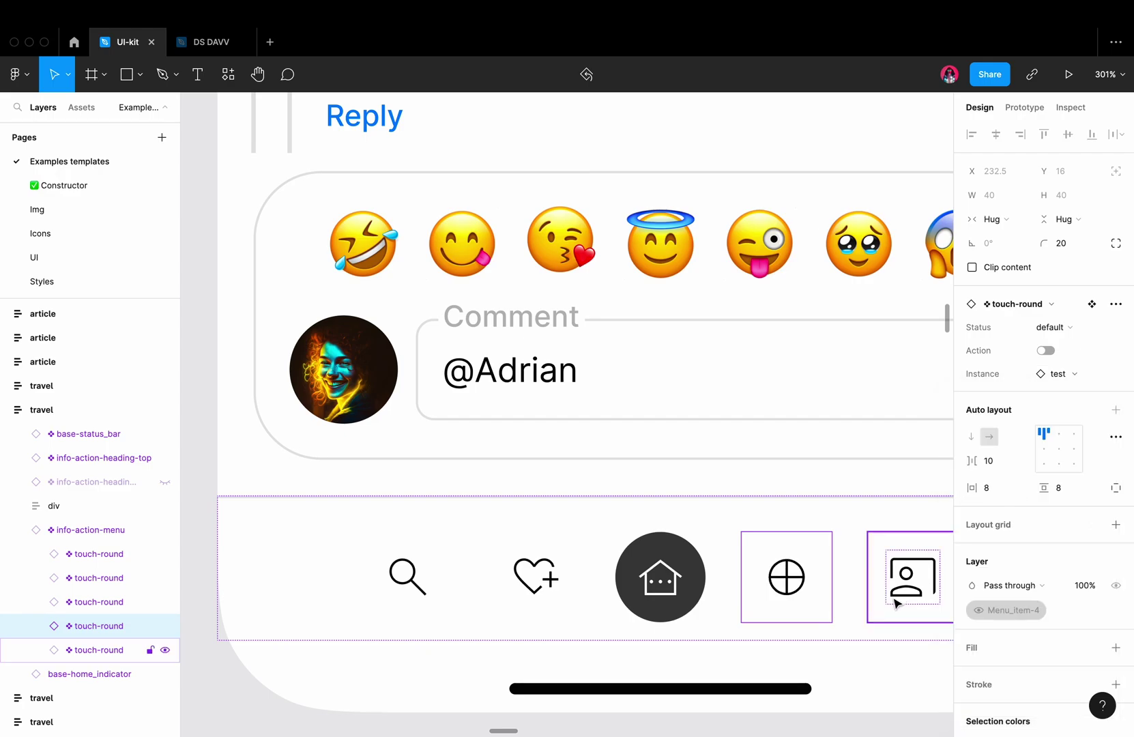
{"action": "scroll", "coordinate": [893, 609], "scroll_direction": "right", "scroll_amount": 3}
{"action": "scroll", "coordinate": [893, 609], "scroll_direction": "down", "scroll_amount": 2}
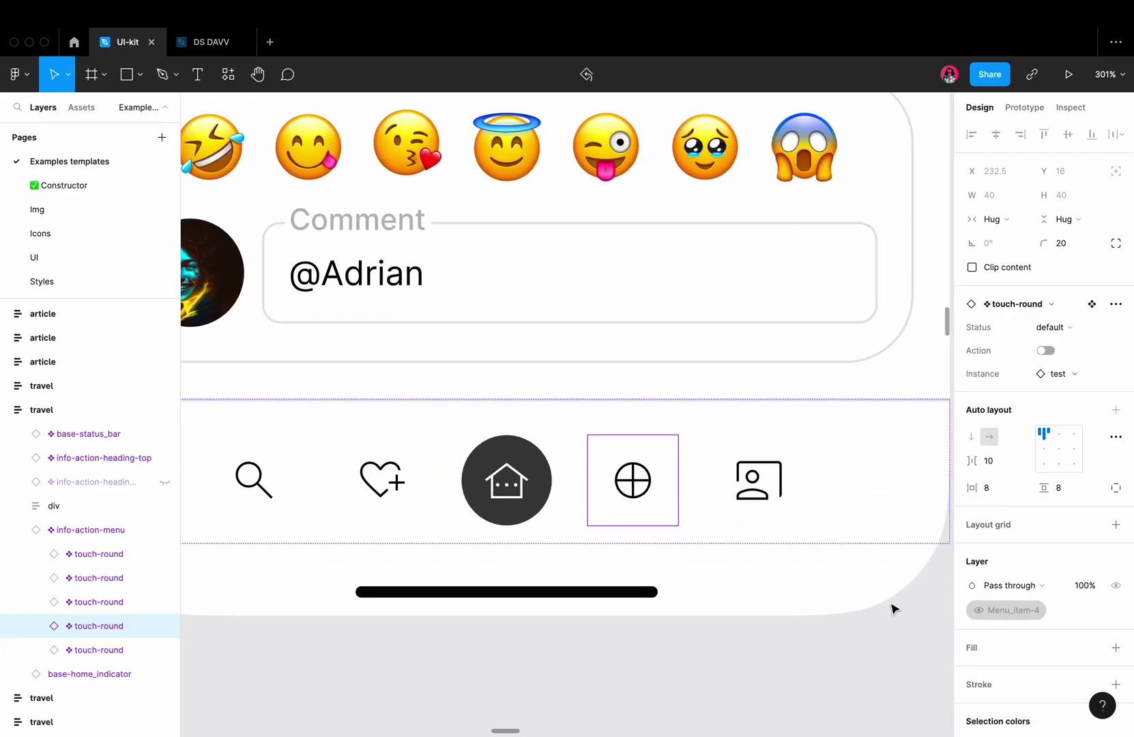
{"action": "left_click", "coordinate": [1047, 351]}
{"action": "left_click", "coordinate": [1046, 352]}
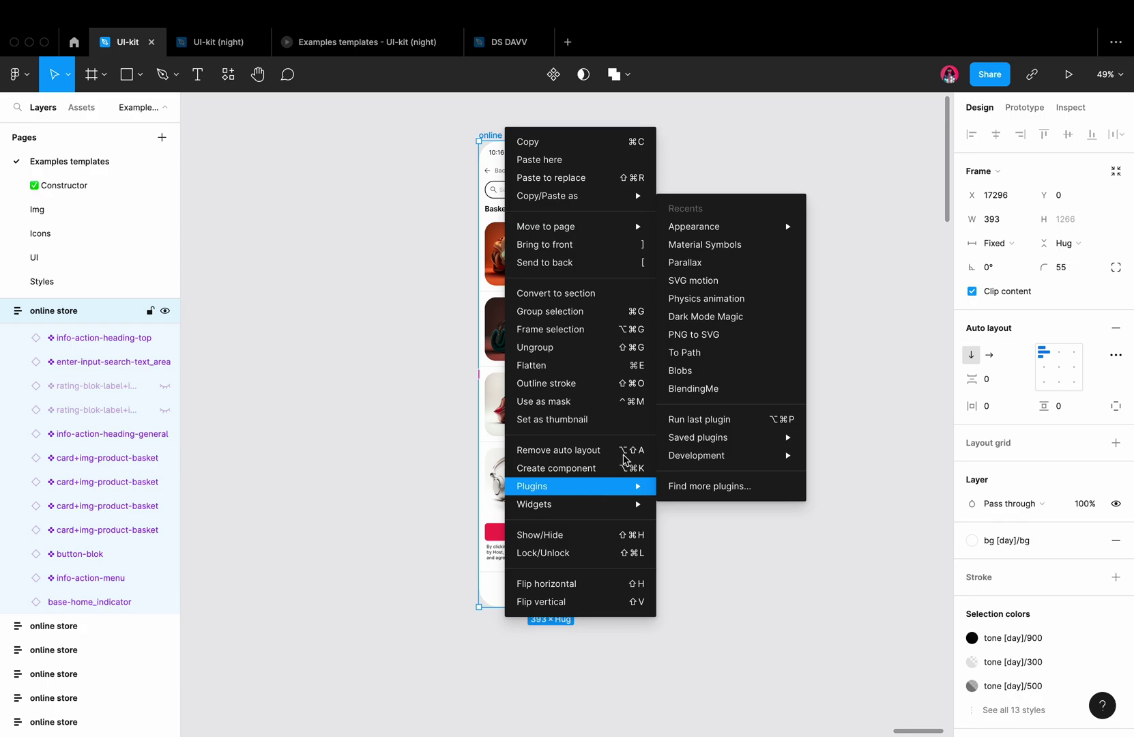
{"action": "mouse_move", "coordinate": [693, 227]}
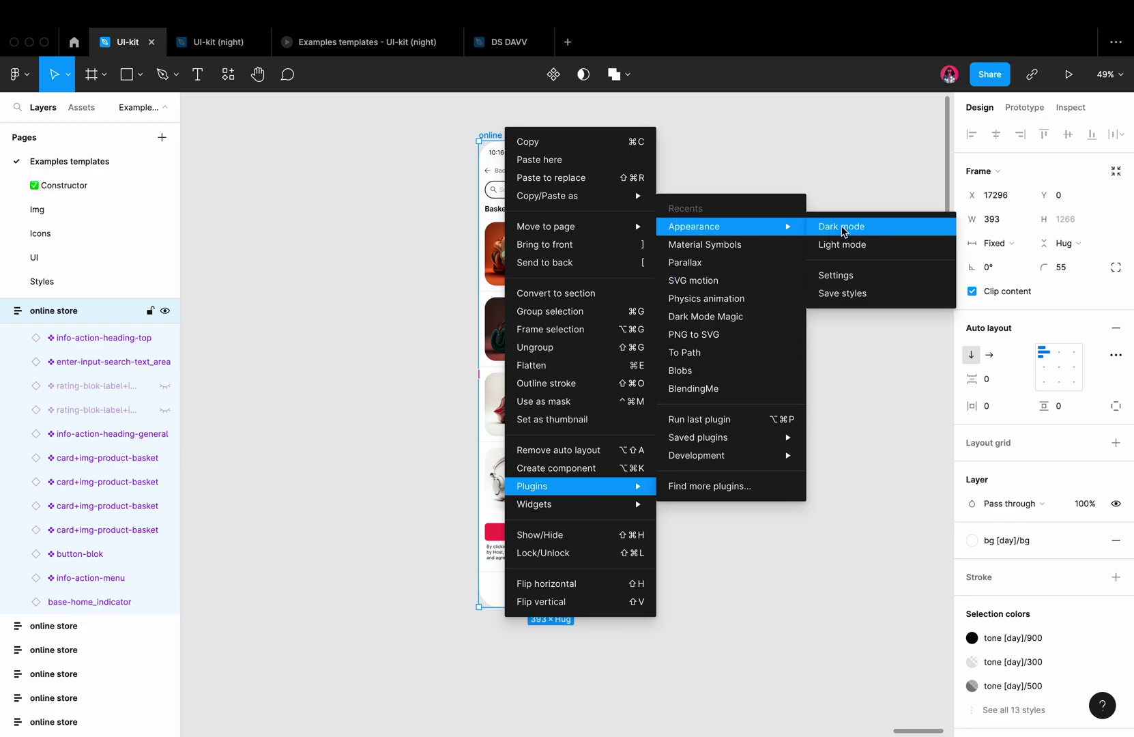
Step: Apply the Dark mode plugin to the online store frame and check a basket item in its preview
{"action": "left_click", "coordinate": [843, 232]}
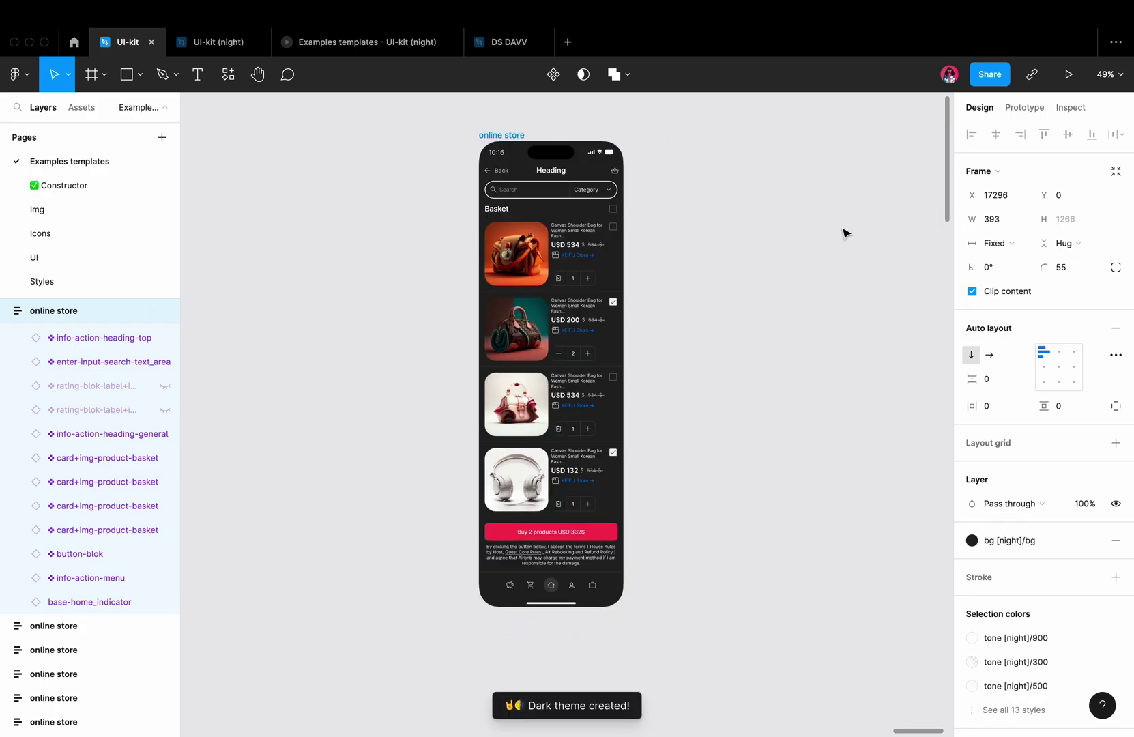
{"action": "key", "text": "ctrl+alt+Return"}
{"action": "left_click", "coordinate": [693, 234]}
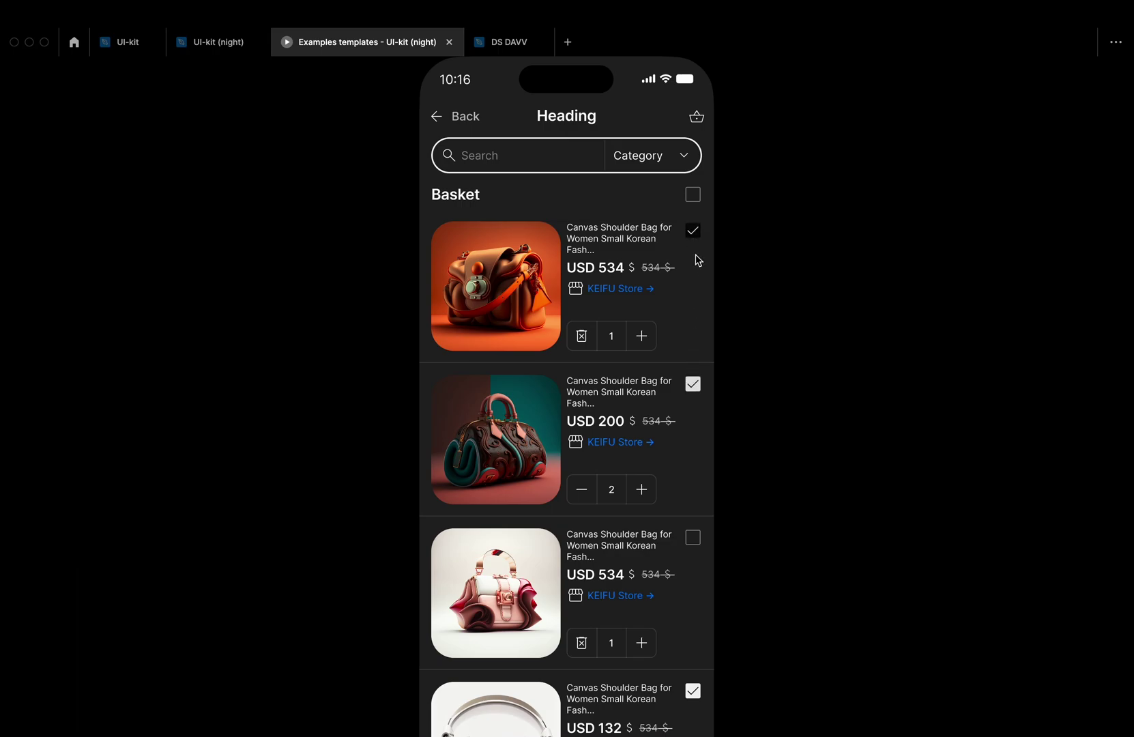
Step: Check the remaining basket items and Basket select-all, then return to the night UI-kit editor
{"action": "left_click", "coordinate": [695, 392]}
{"action": "left_click", "coordinate": [693, 541]}
{"action": "left_click", "coordinate": [693, 197]}
{"action": "left_click", "coordinate": [692, 385]}
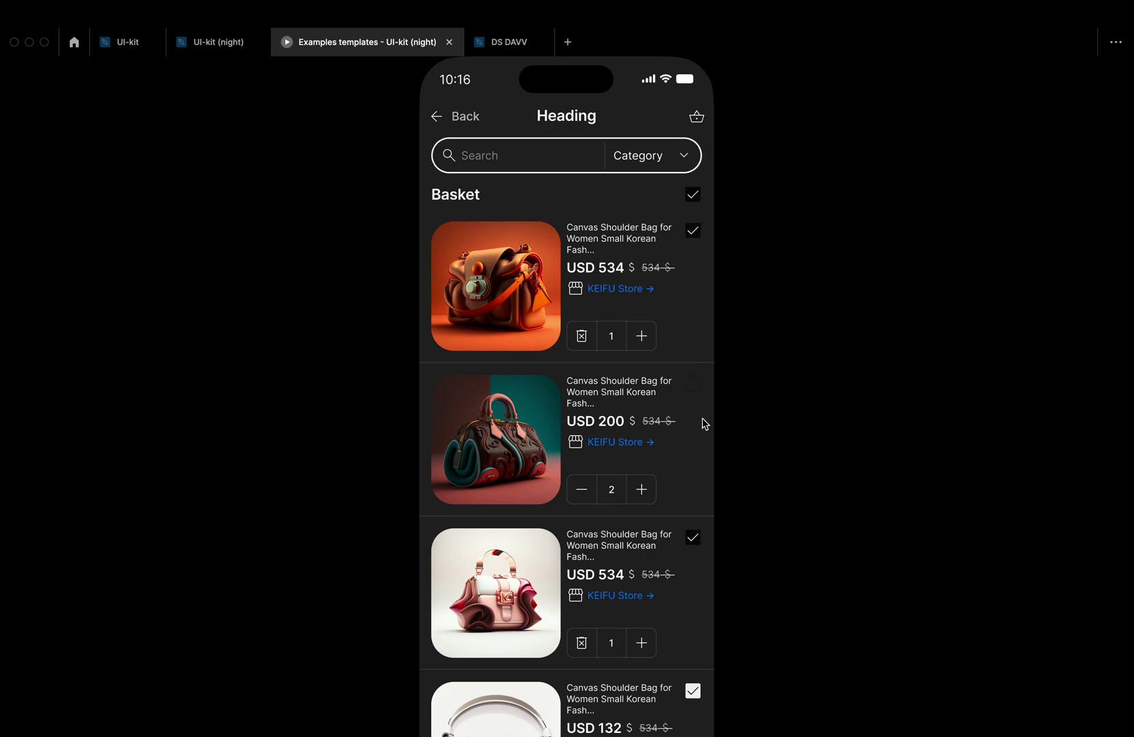
{"action": "left_click", "coordinate": [693, 385]}
{"action": "scroll", "coordinate": [695, 531], "scroll_direction": "down", "scroll_amount": 3}
{"action": "left_click", "coordinate": [694, 593]}
{"action": "key", "text": "ctrl+shift+Tab"}
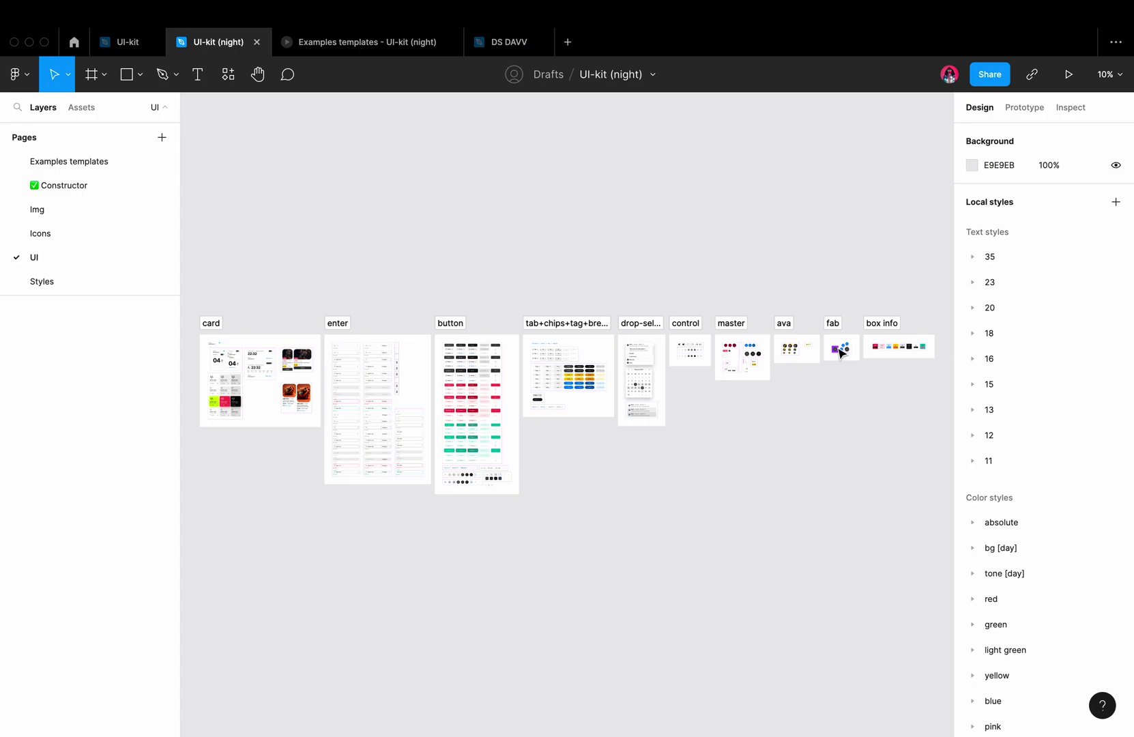
{"action": "scroll", "coordinate": [690, 349], "scroll_direction": "up", "scroll_amount": 5}
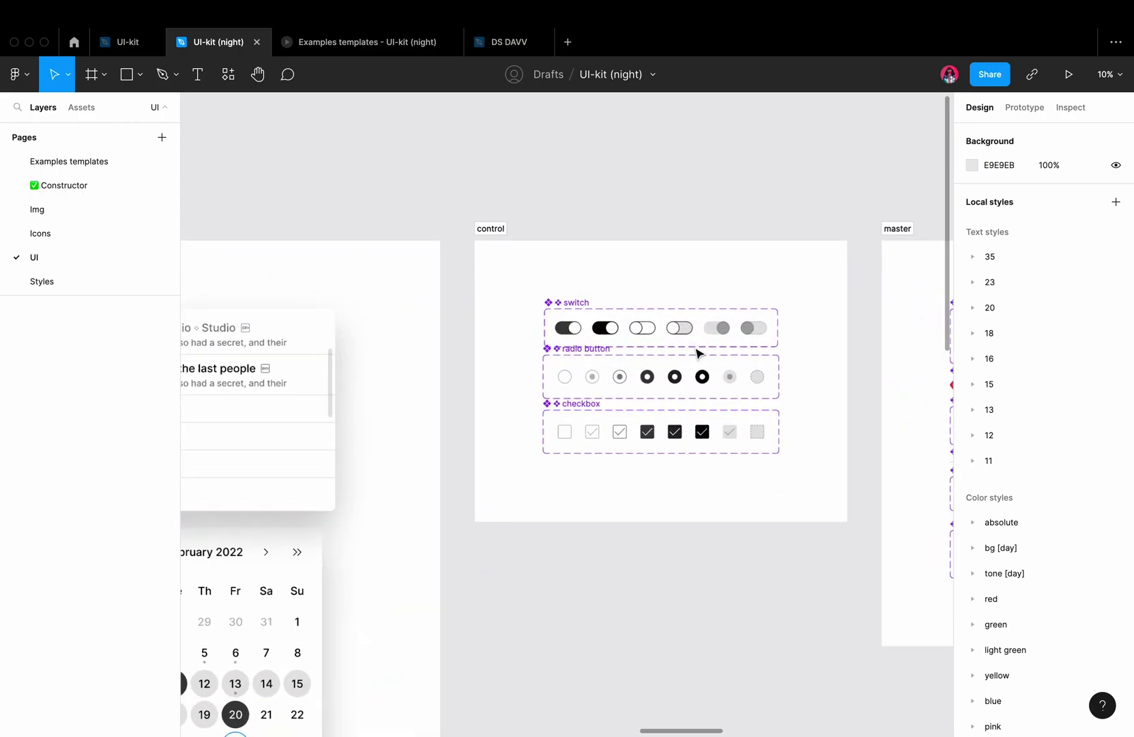
{"action": "scroll", "coordinate": [640, 406], "scroll_direction": "up", "scroll_amount": 5}
{"action": "scroll", "coordinate": [273, 392], "scroll_direction": "down", "scroll_amount": 10}
Step: Apply the Dark mode plugin to all sections on the UI page
{"action": "left_click_drag", "start_coordinate": [272, 387], "coordinate": [933, 600]}
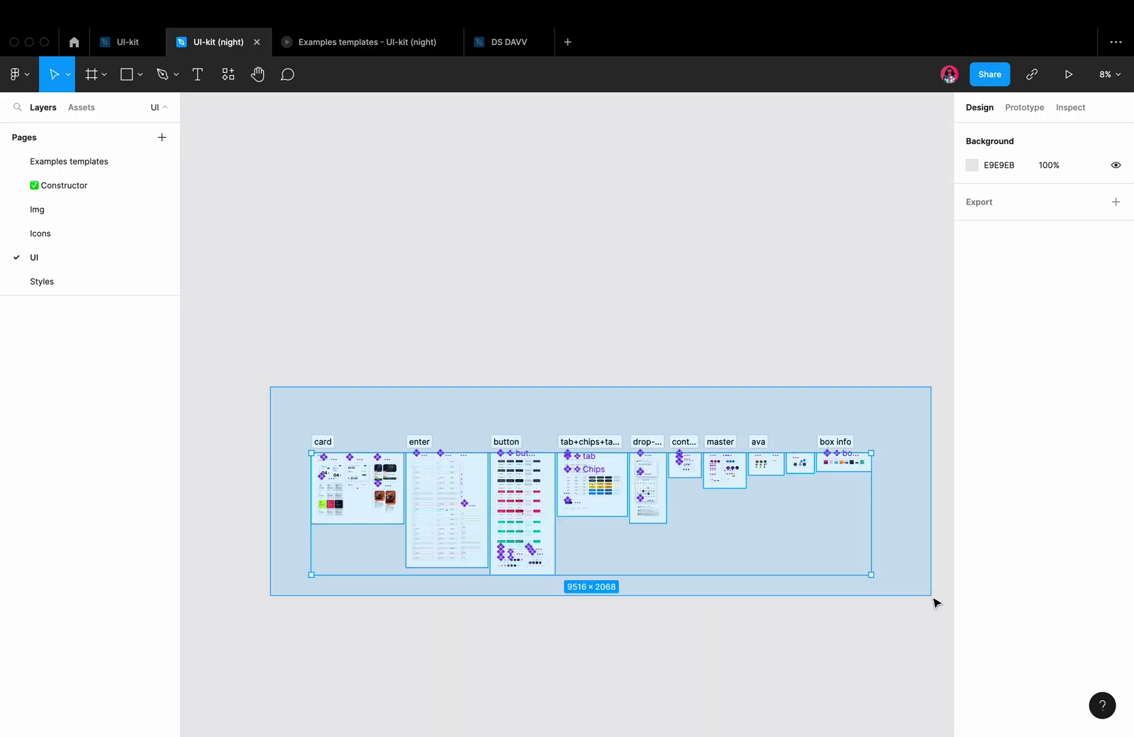
{"action": "right_click", "coordinate": [606, 514]}
{"action": "mouse_move", "coordinate": [830, 599]}
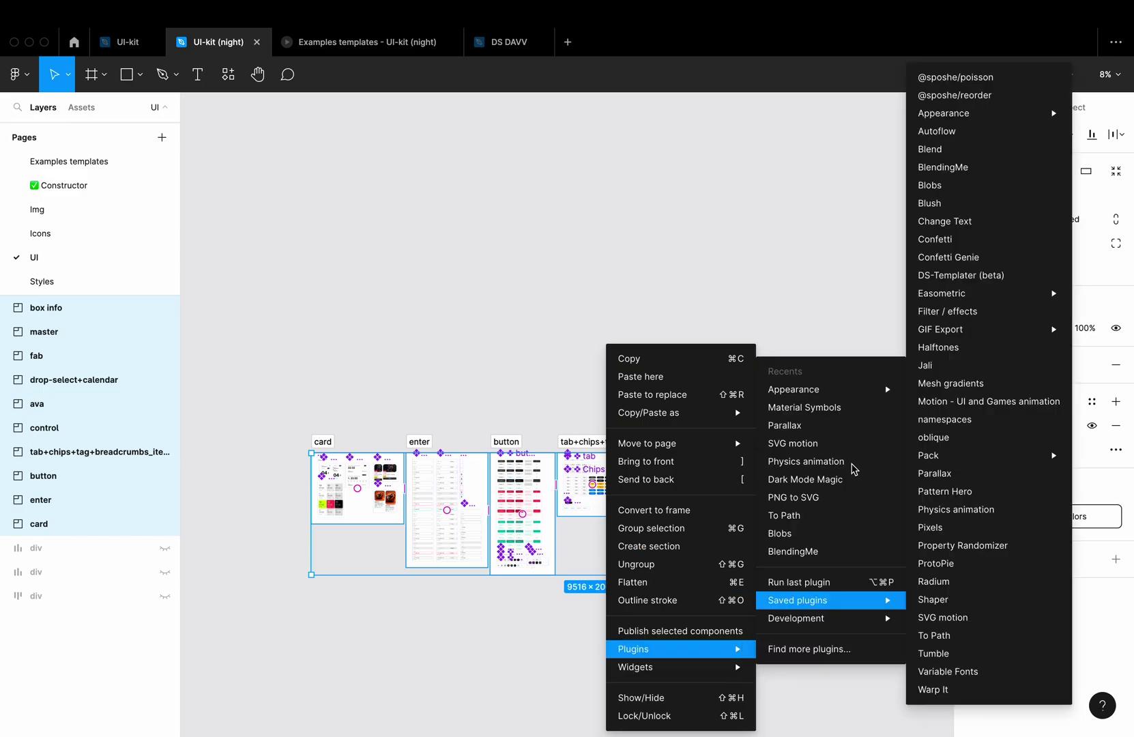
{"action": "left_click", "coordinate": [930, 390]}
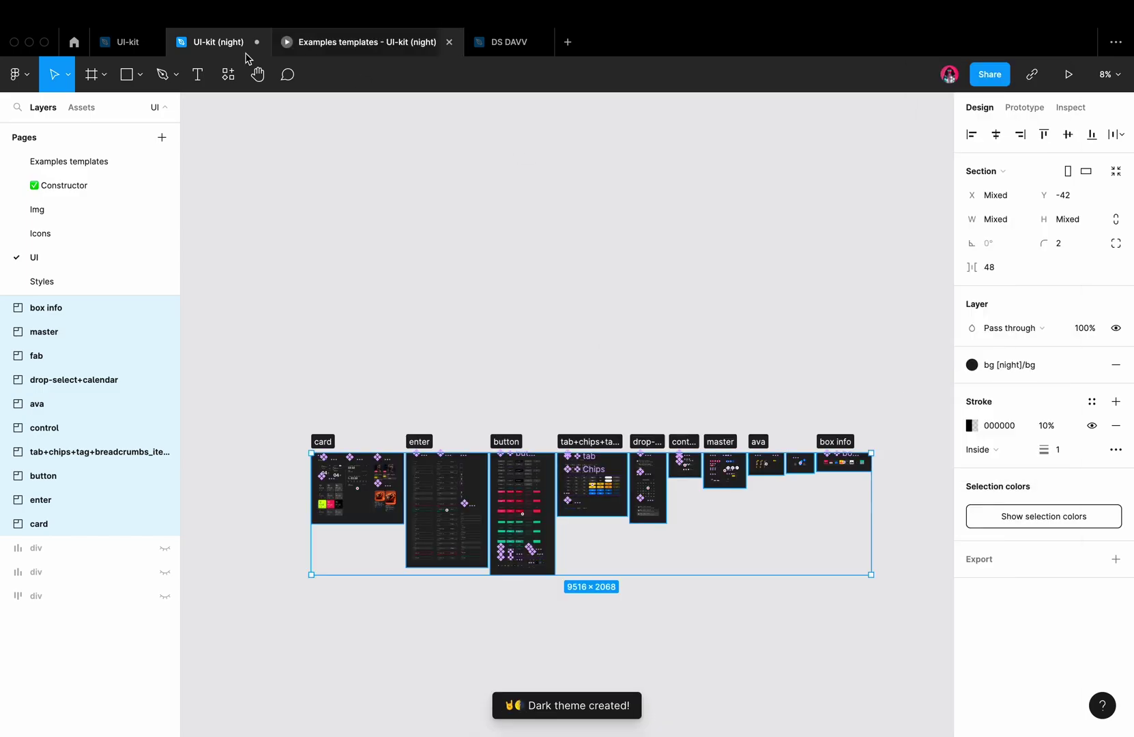
Step: Apply Dark mode to all Constructor page sections as well
{"action": "left_click", "coordinate": [50, 185]}
{"action": "left_click_drag", "start_coordinate": [273, 185], "coordinate": [931, 620]}
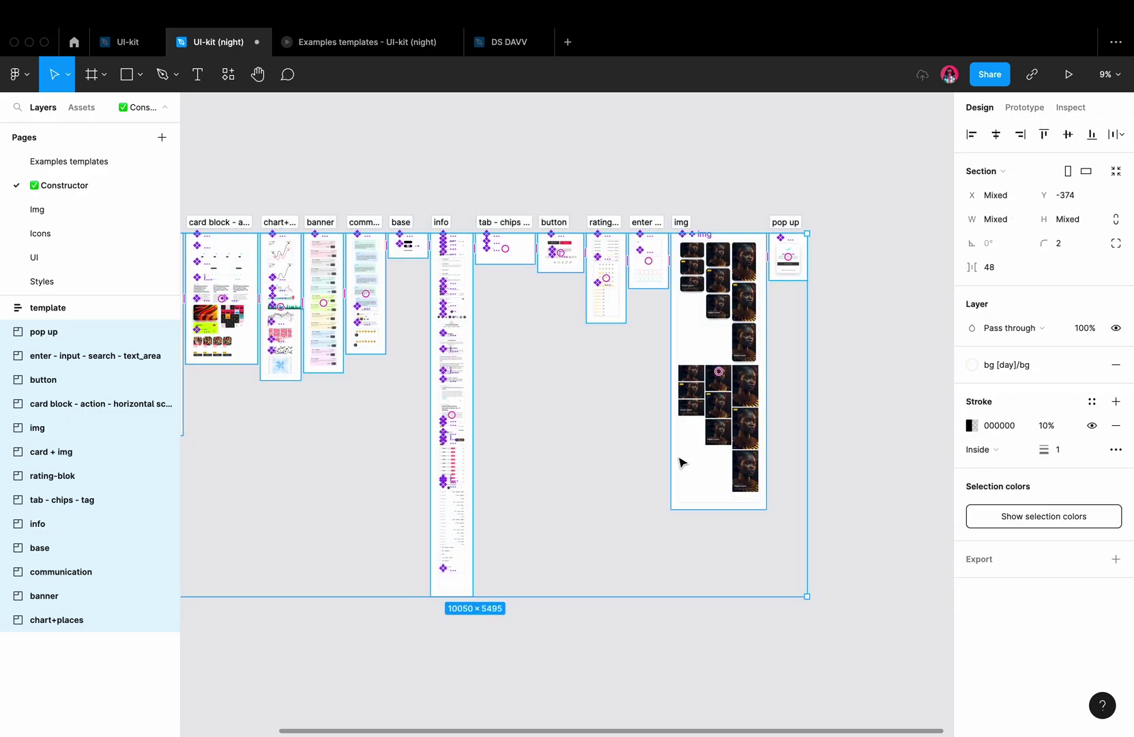
{"action": "right_click", "coordinate": [450, 265]}
{"action": "mouse_move", "coordinate": [524, 588]}
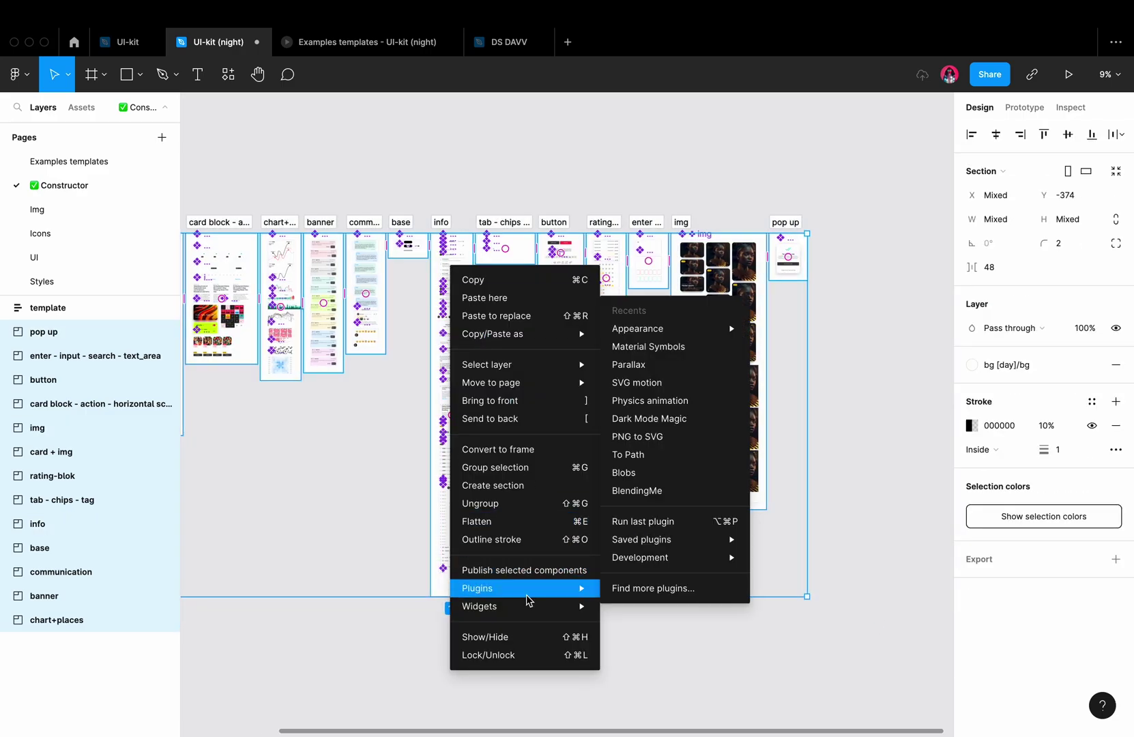
{"action": "left_click", "coordinate": [772, 334]}
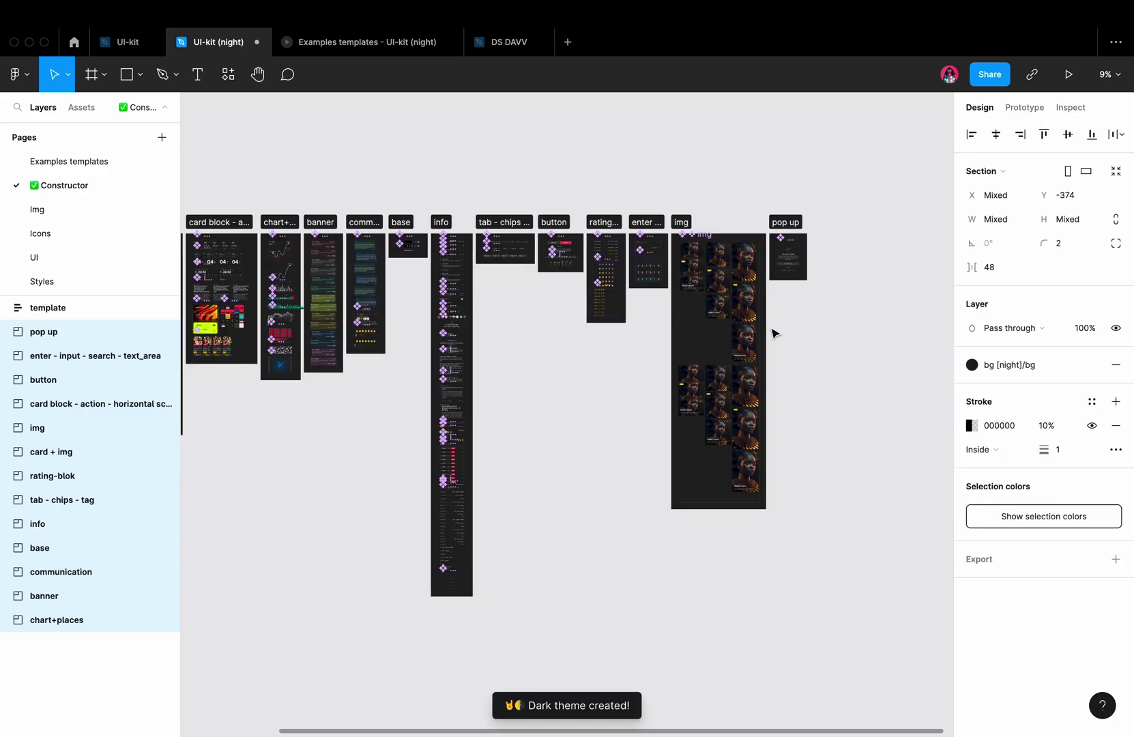
{"action": "key", "text": "ctrl+Tab"}
Step: Uncheck the first two basket items, leaving the Basket select-all checkbox checked
{"action": "left_click", "coordinate": [692, 232]}
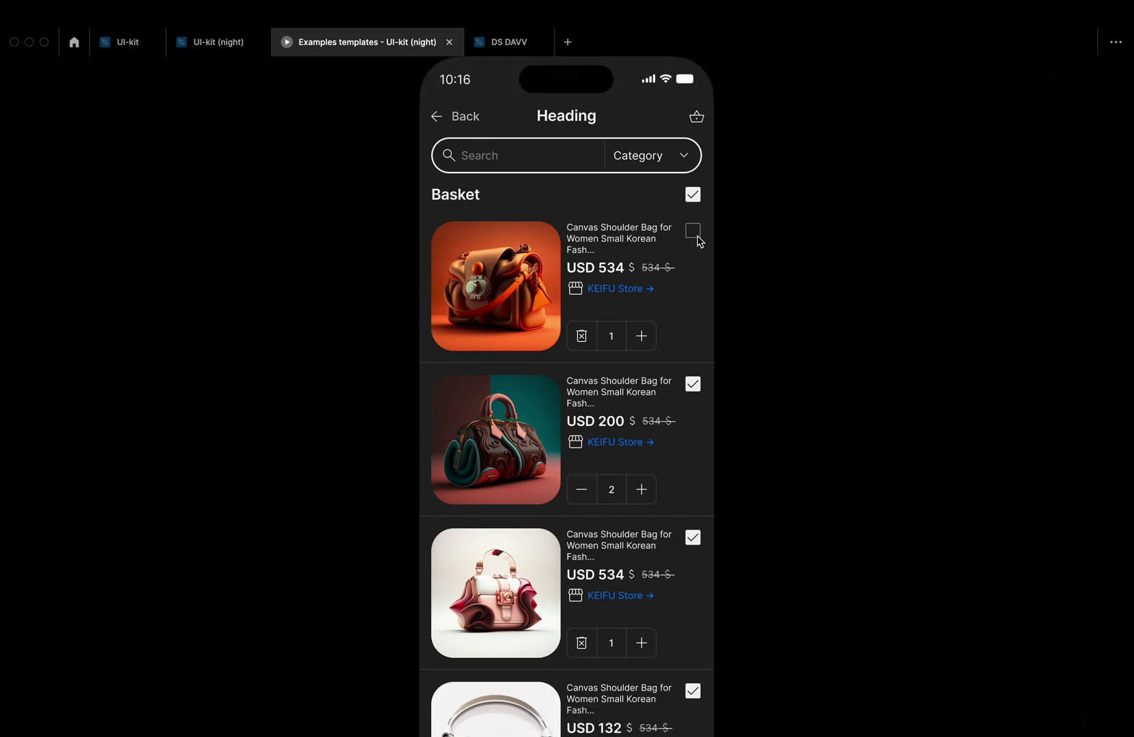
{"action": "left_click", "coordinate": [693, 196]}
{"action": "left_click", "coordinate": [693, 387]}
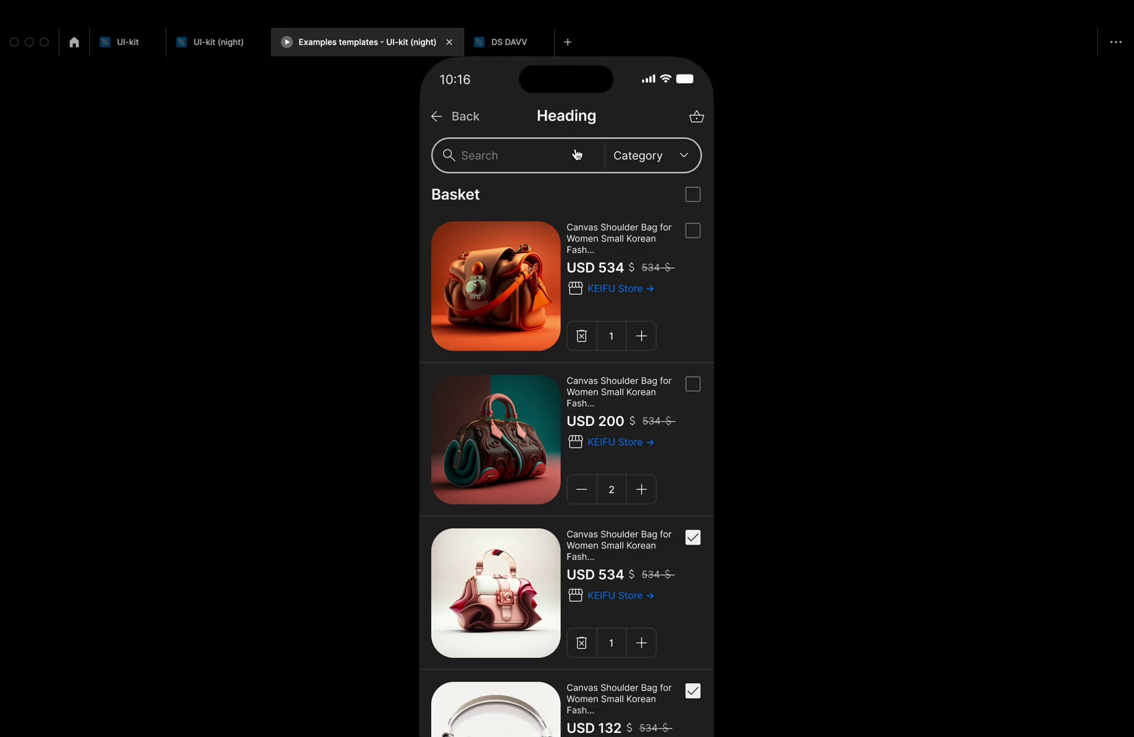
{"action": "left_click", "coordinate": [694, 195]}
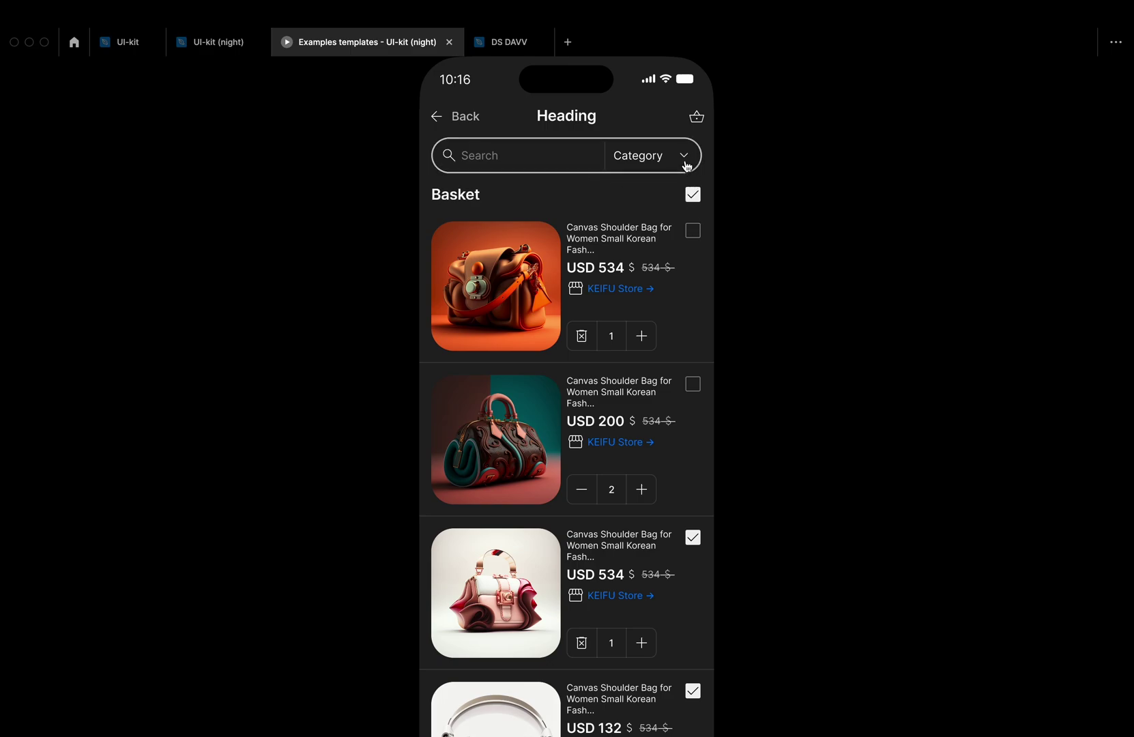